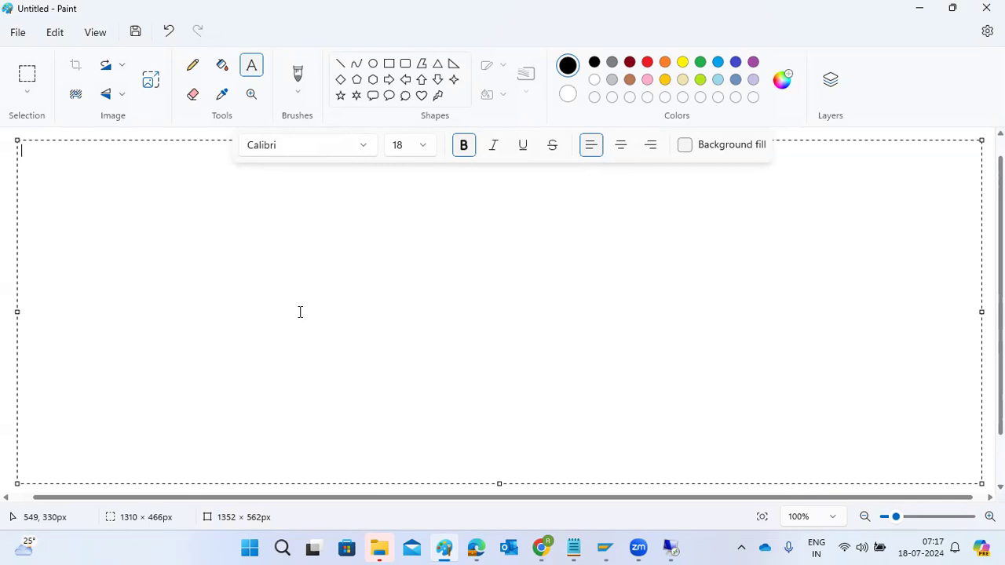
Write the heading DVEBMGS and, after a blank line, "MESSAGE server - SMMS -LOAD balancing SMMS"
type("DVEBMGS")
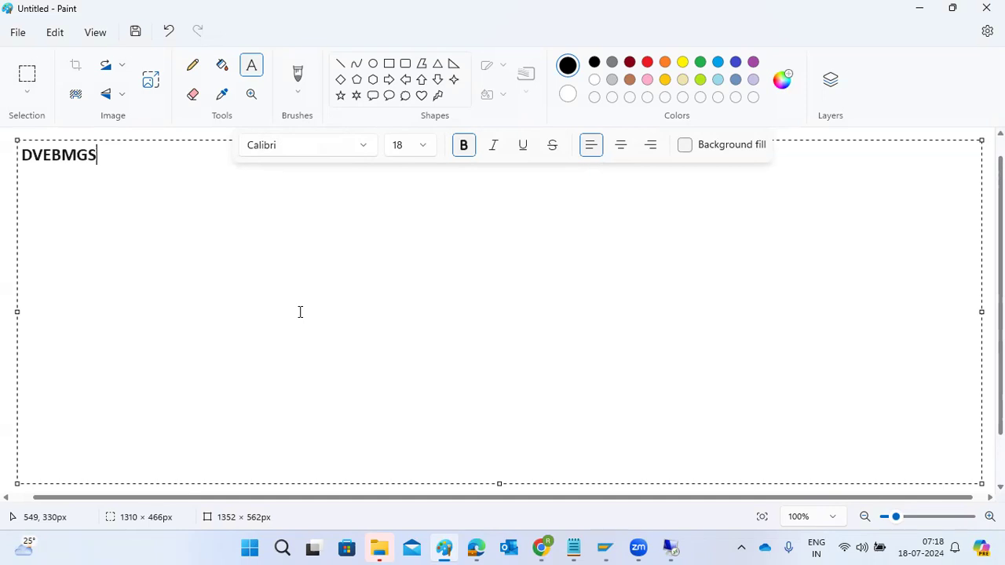
key("Return")
key("Return")
type("MESSAGE server -")
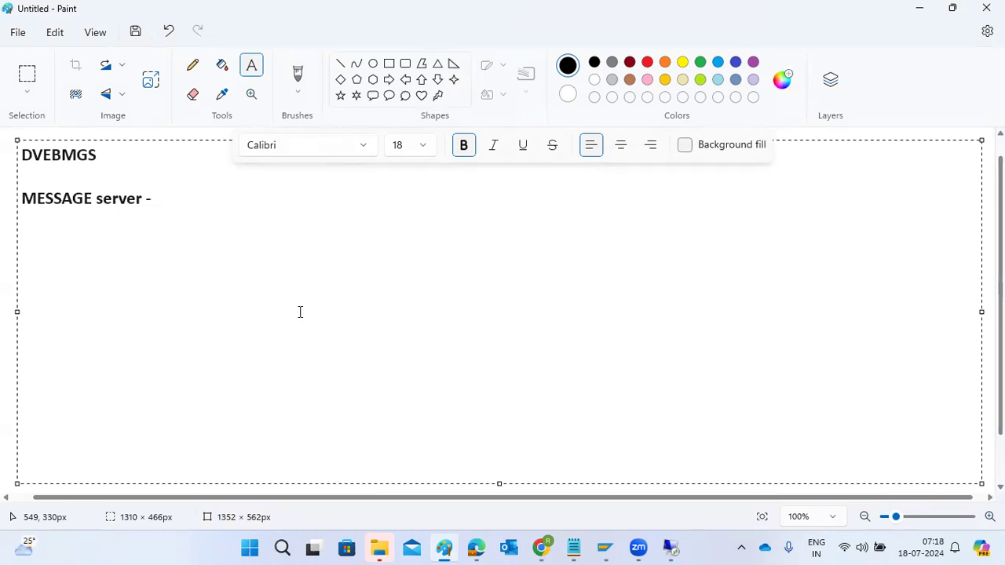
type("SMMS -")
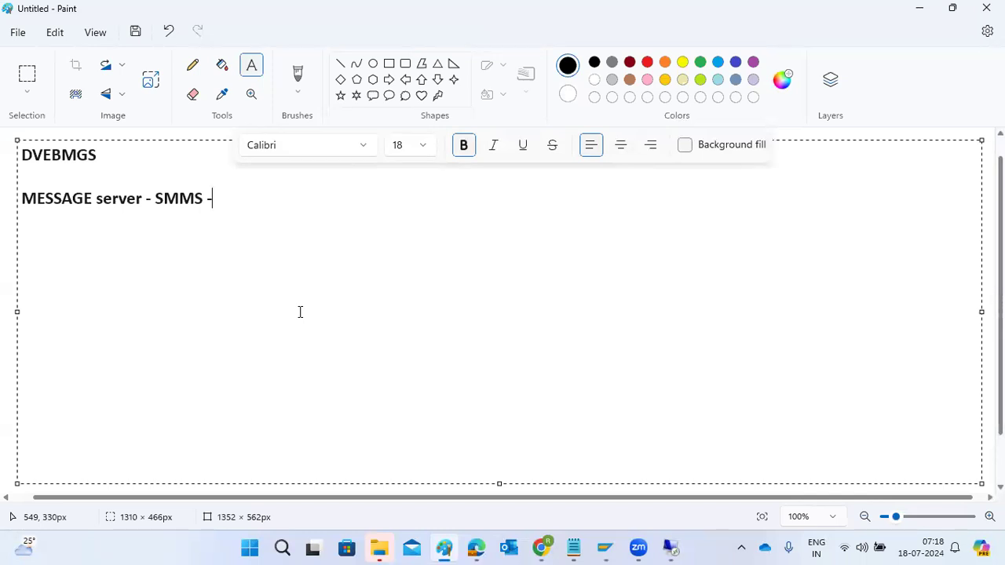
type("LOAD balancing  ")
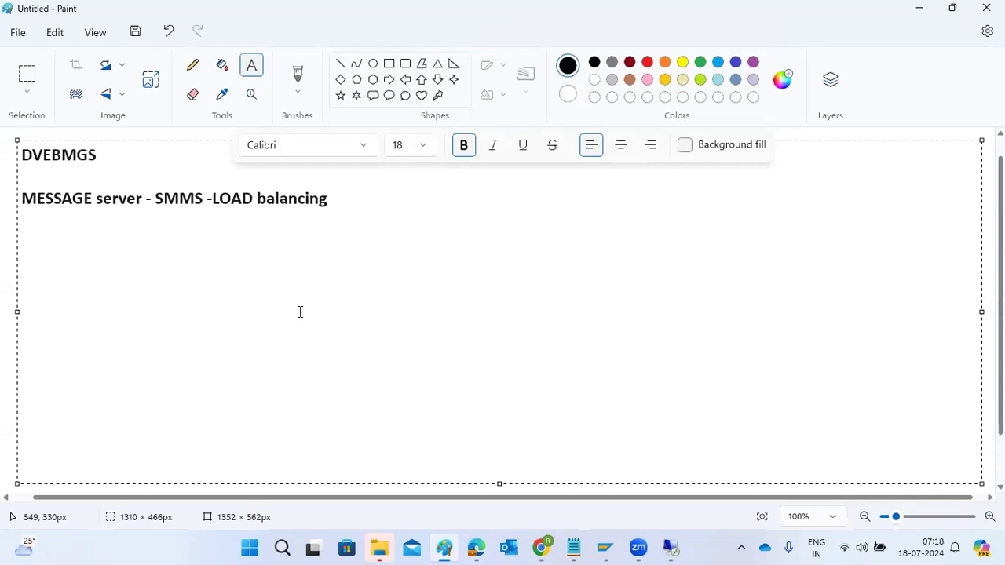
type("SMMS")
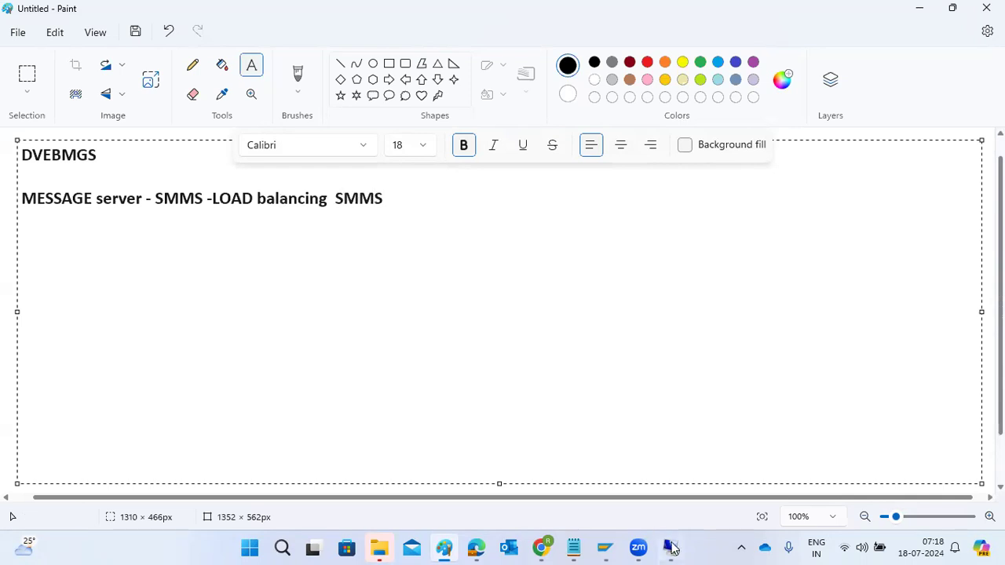
Switch to the SAP session in Remote Desktop and run transaction smms to view the message server monitor
mouse_move(673, 547)
left_click(681, 456)
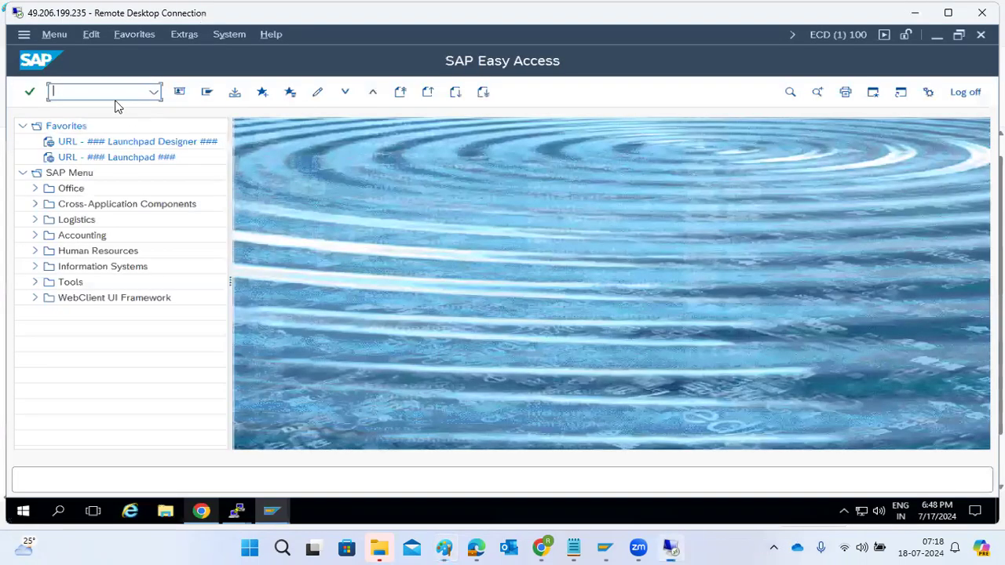
type("smms")
key("Return")
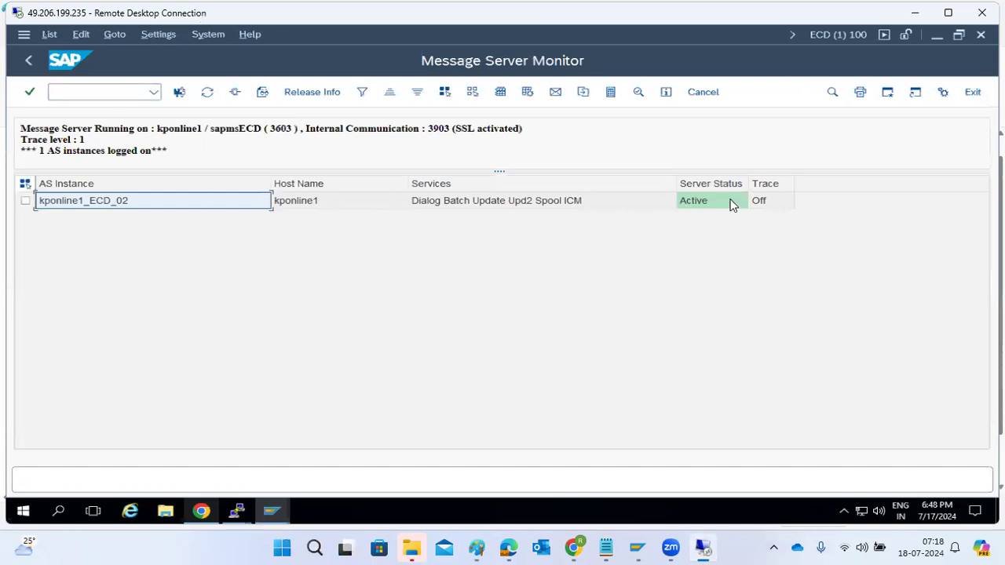
Examine the detailed information of AS instance kponline1_ECD_02, and return to the SAP Easy Access screen
double_click(157, 208)
scroll(157, 278, "down", 15)
scroll(157, 278, "down", 4)
scroll(155, 249, "up", 20)
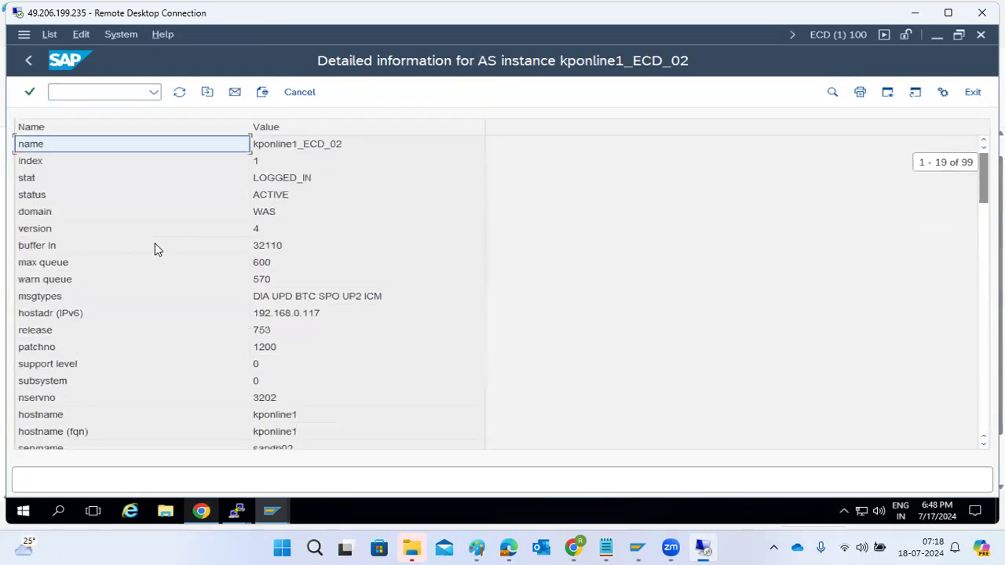
left_click(26, 61)
left_click(25, 62)
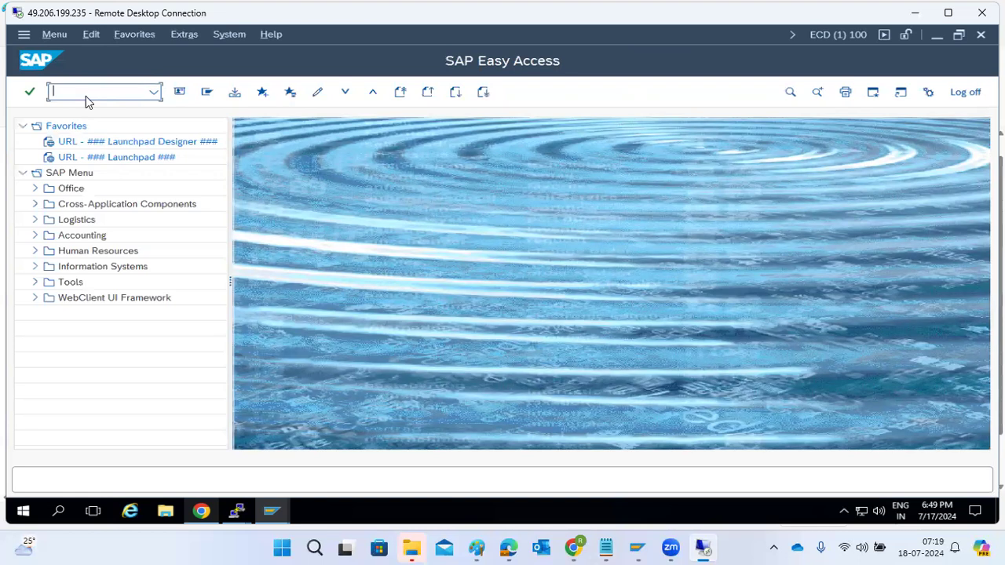
Switch back to Paint and draw three stacked rectangles beside the notes: one about 126 × 66 px, a large one below it, and a medium one beneath
left_click(477, 547)
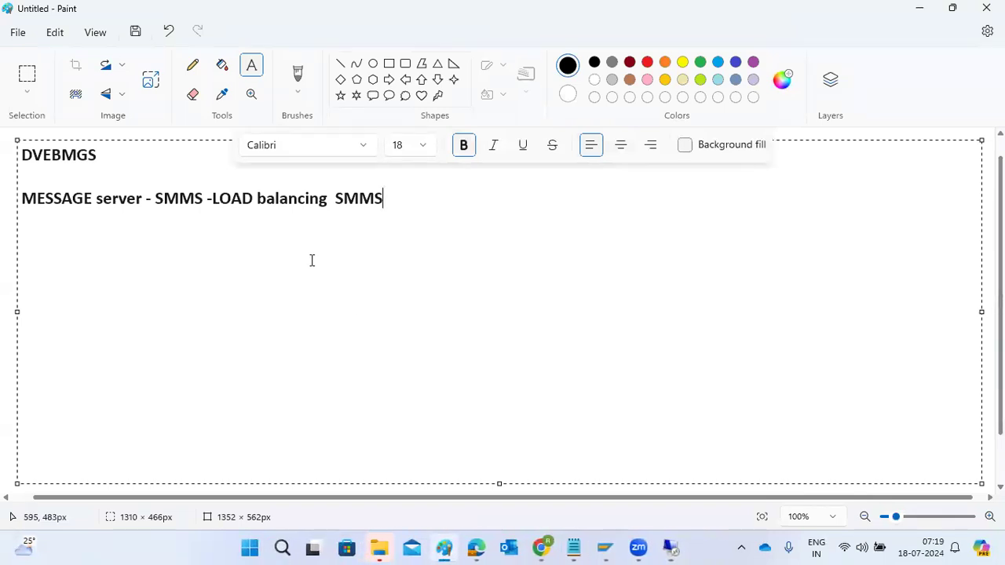
mouse_move(625, 547)
left_click(388, 64)
left_click_drag(670, 146, 765, 195)
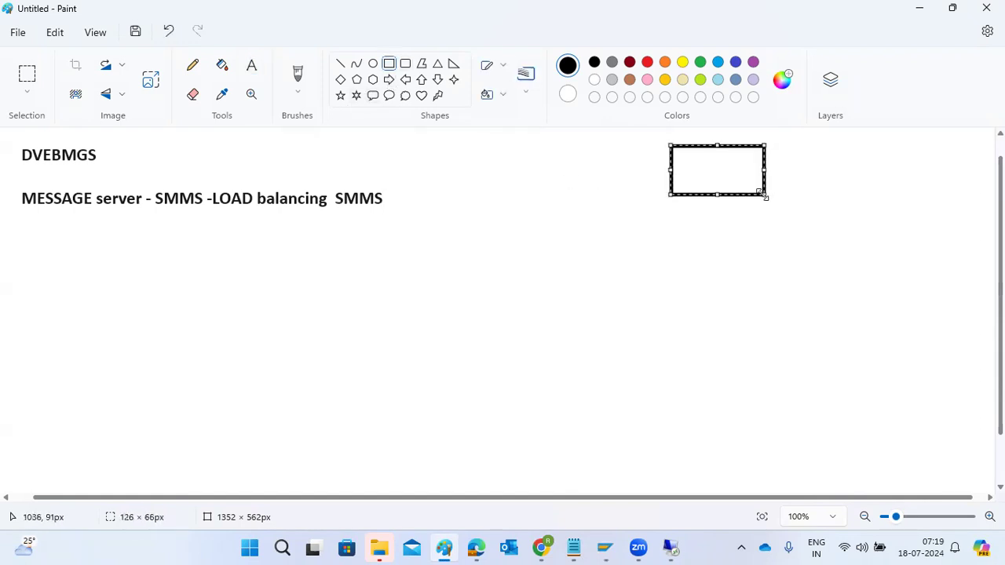
left_click_drag(575, 244, 804, 363)
left_click_drag(699, 406, 816, 480)
left_click(758, 259)
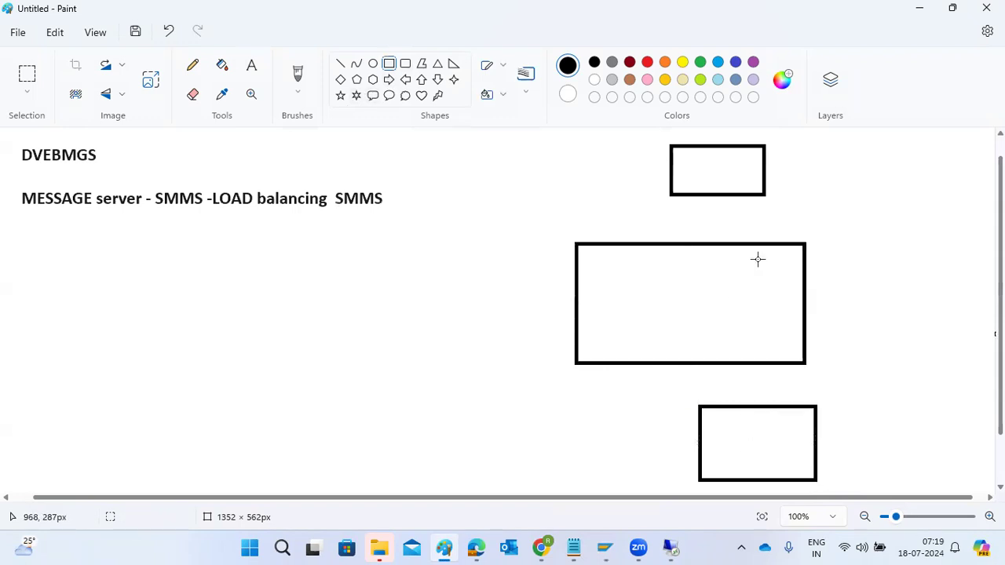
Draw a 55 × 24 px box and a wider box inside the large rectangle, plus side boxes about 144 × 92 px right and 157 × 72 px left
left_click_drag(745, 252, 790, 273)
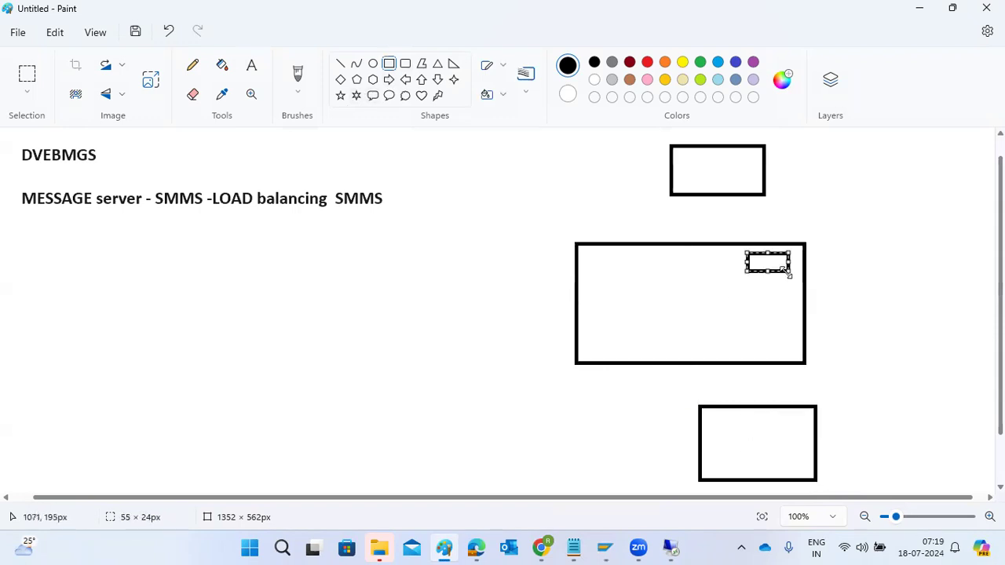
left_click_drag(619, 295, 741, 344)
left_click_drag(844, 280, 952, 349)
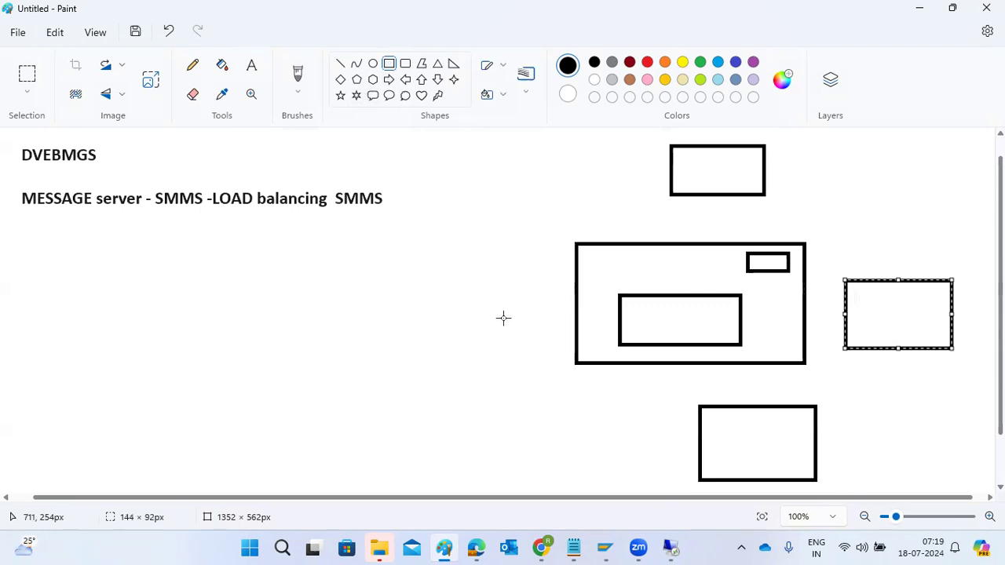
mouse_move(437, 295)
left_mouse_down()
mouse_move(497, 337)
mouse_move(556, 349)
left_mouse_up()
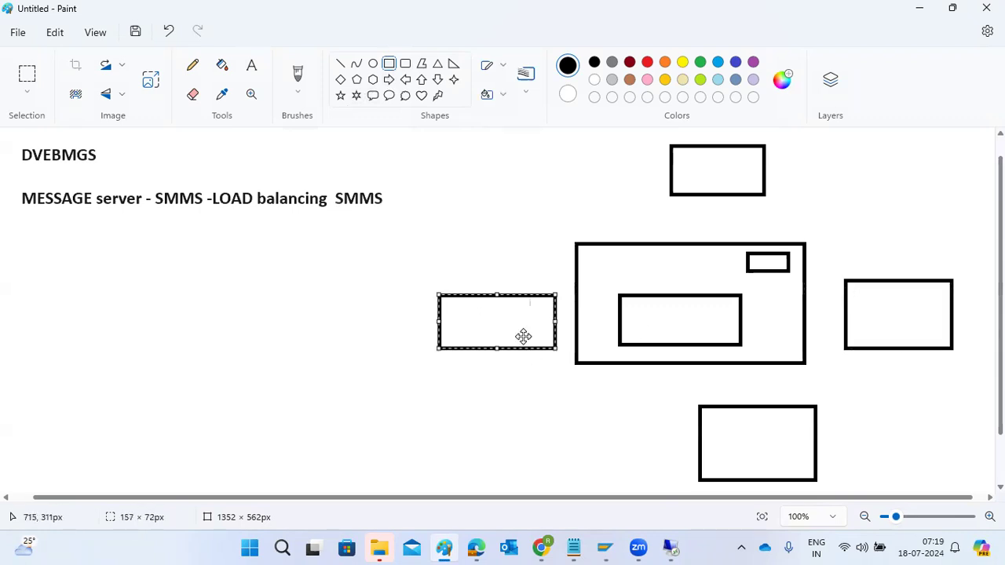
Draw a tiny diagonal line about 5 × 6 px in the top rectangle and label the small corner box ASCS
left_click(340, 62)
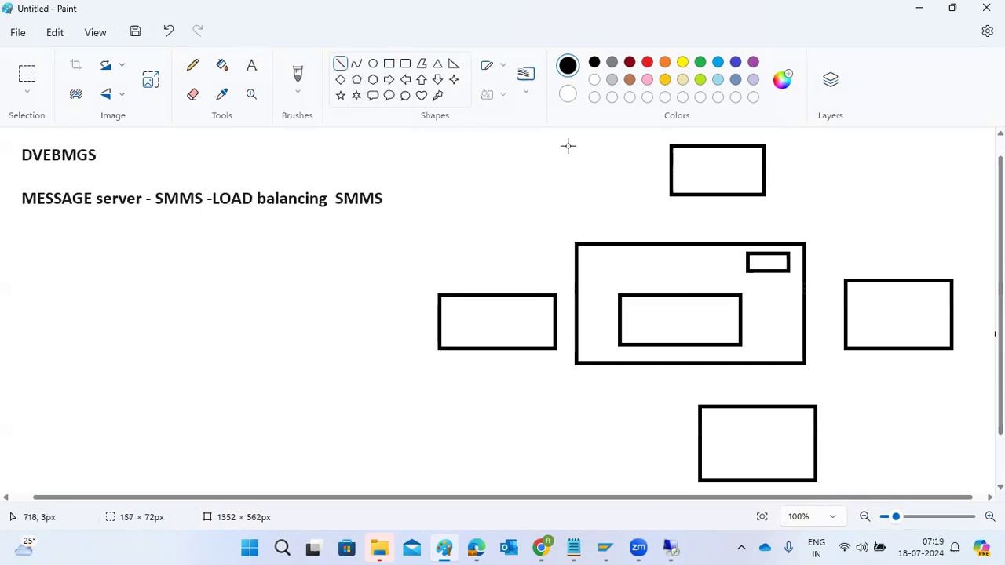
left_click_drag(712, 172, 715, 167)
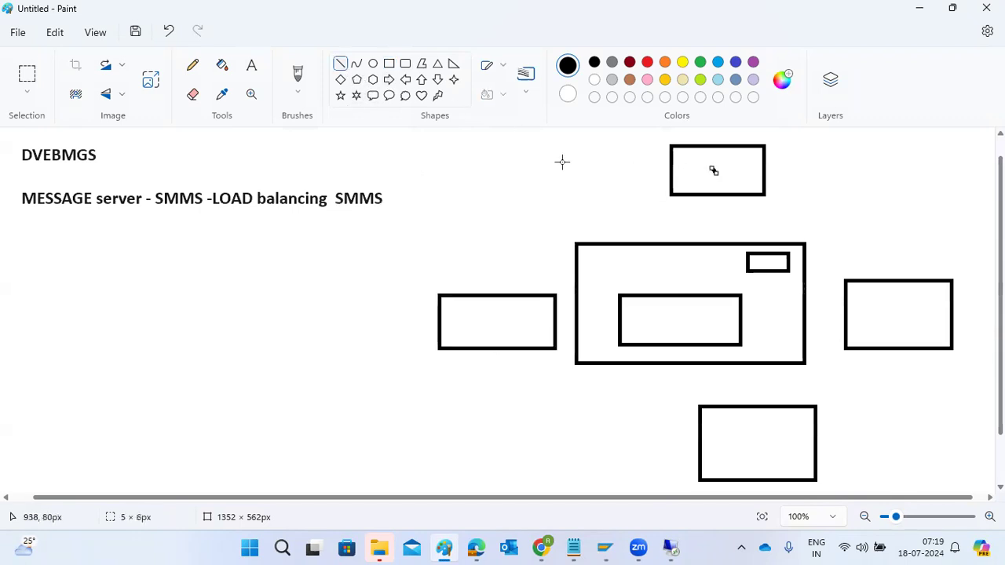
left_click(251, 66)
left_click(755, 257)
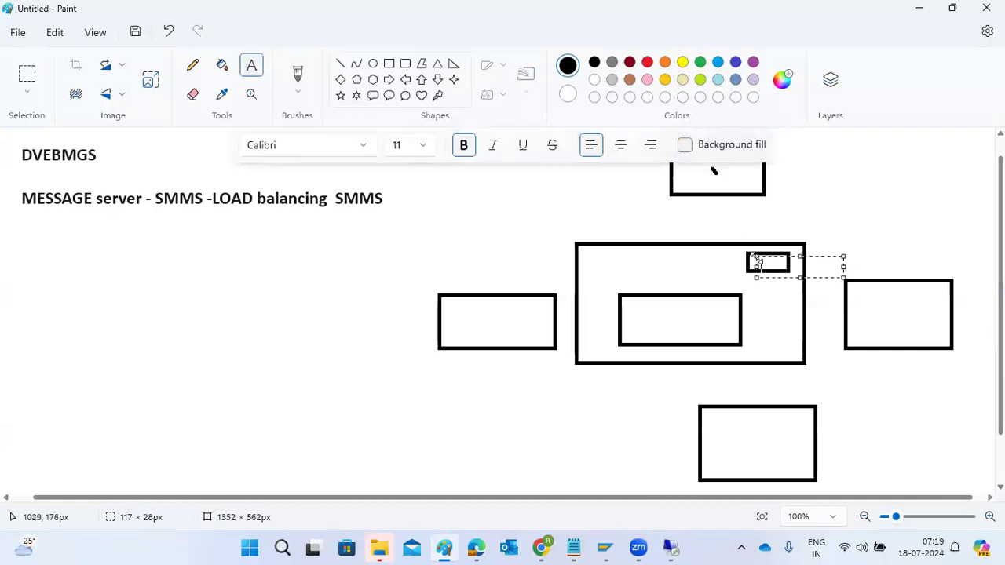
type("ASCS")
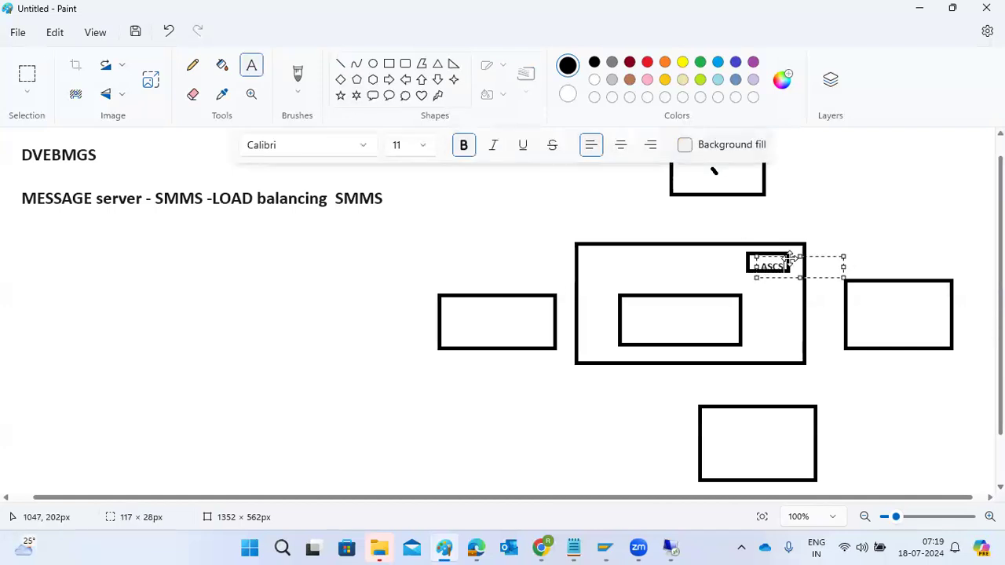
left_click_drag(800, 257, 800, 251)
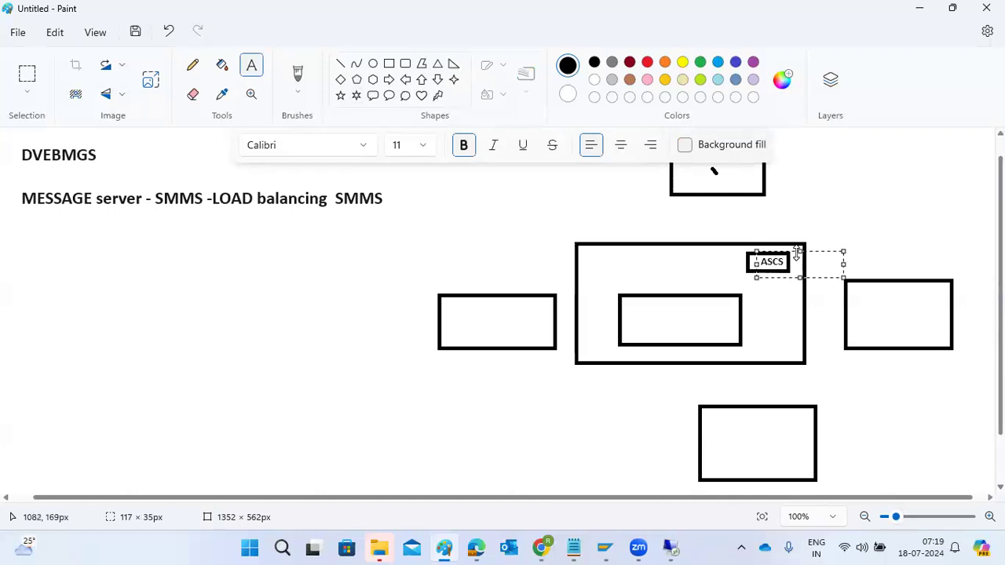
left_click(805, 296)
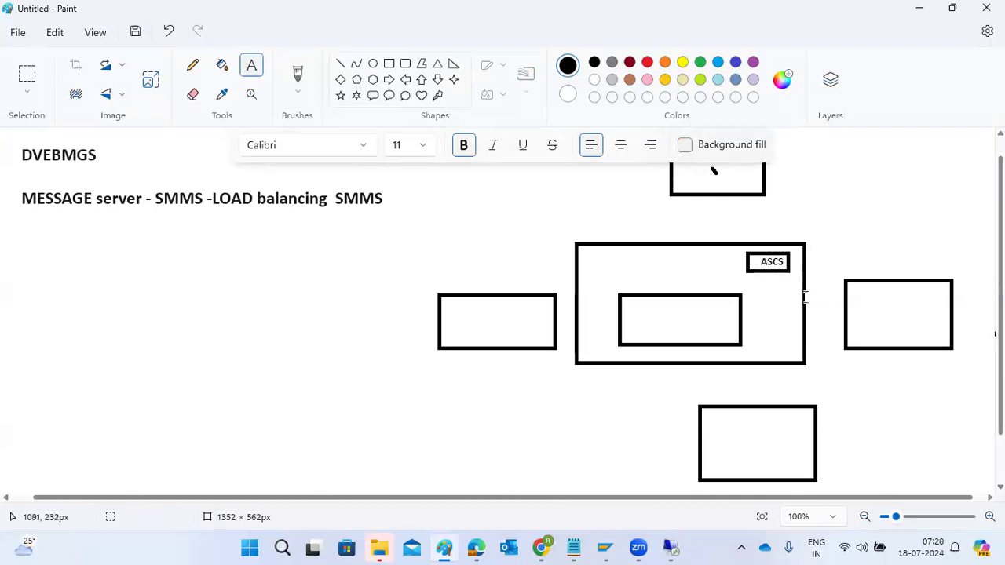
Label the wider box inside the large rectangle SAP APPS, and label the right and left side boxes SAP APP
left_click(641, 313)
type("SAP APPS")
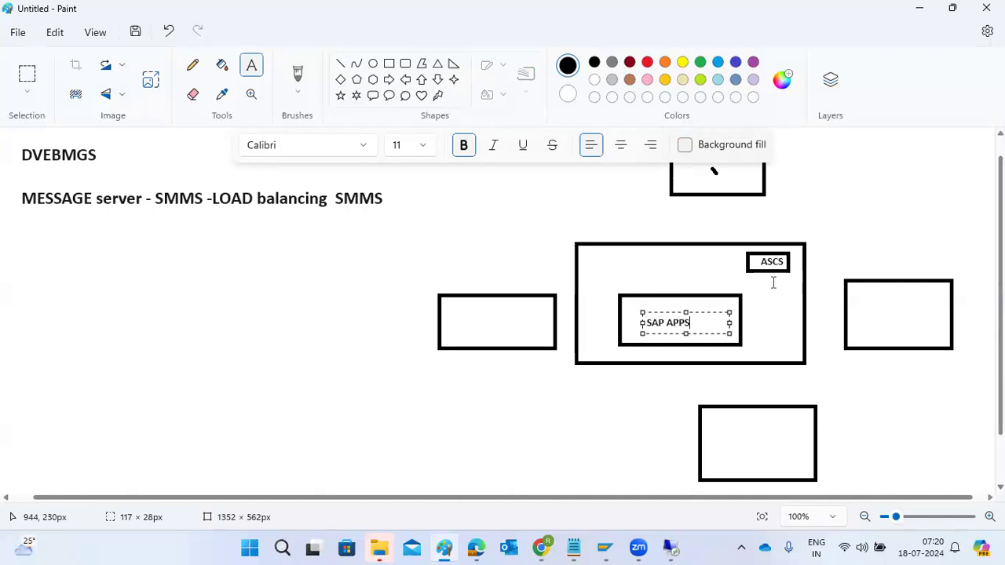
left_click(875, 304)
left_click(875, 304)
type("SAP APP")
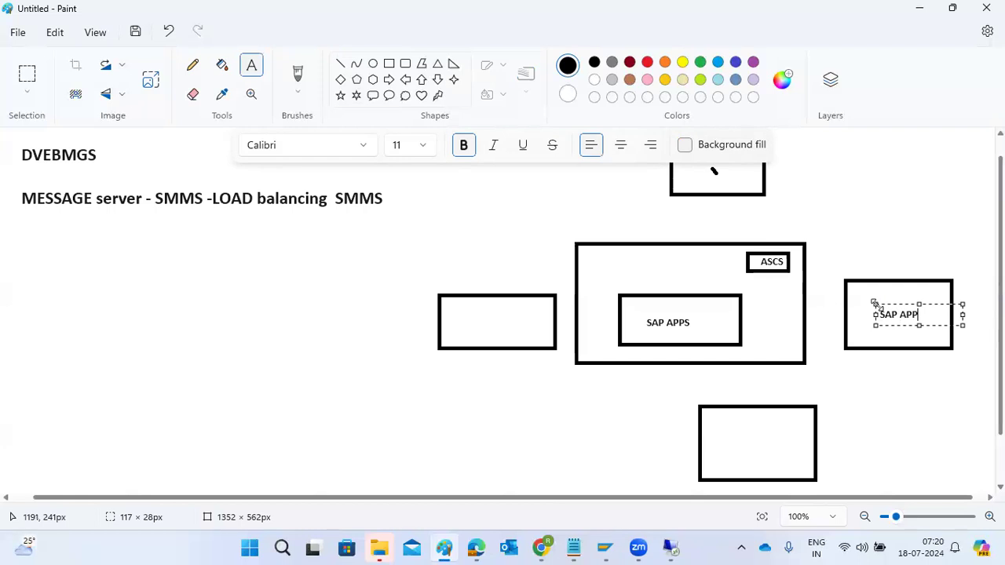
left_click(468, 315)
left_click(468, 315)
type("SAP")
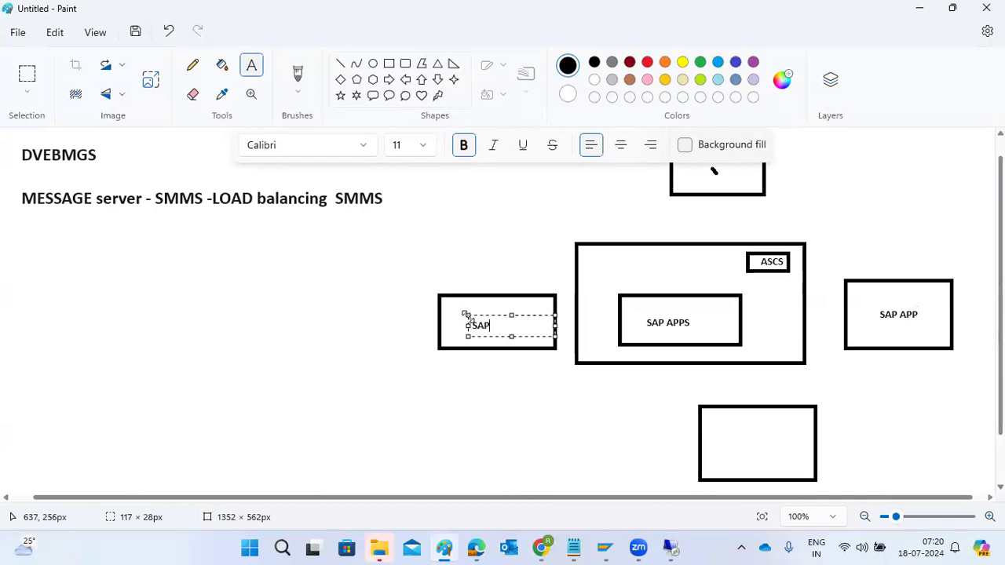
type(" APP")
Add the text DISP above the SAP APPS label and above the right box's SAP APP label
left_click(662, 296)
left_click(661, 296)
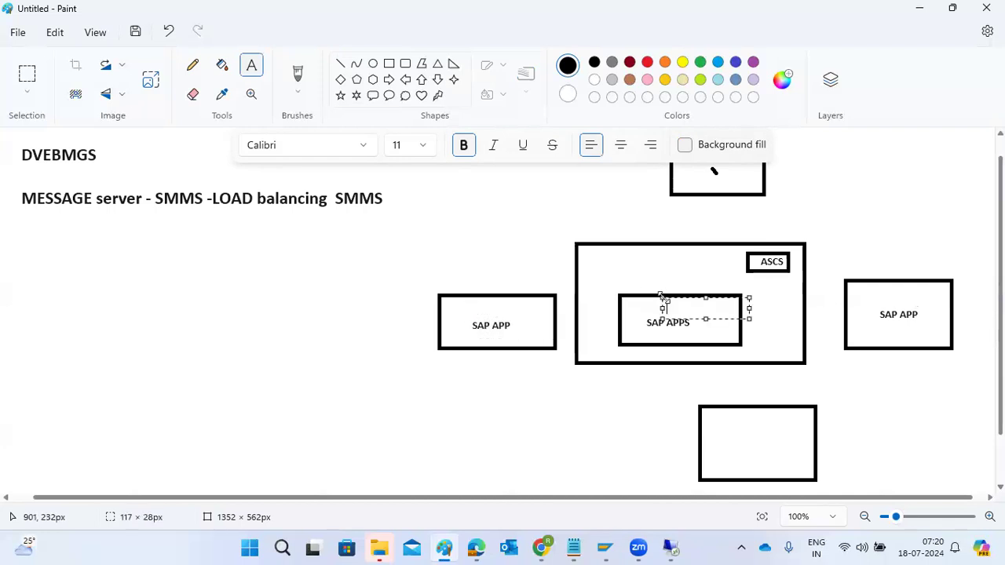
type("DISP")
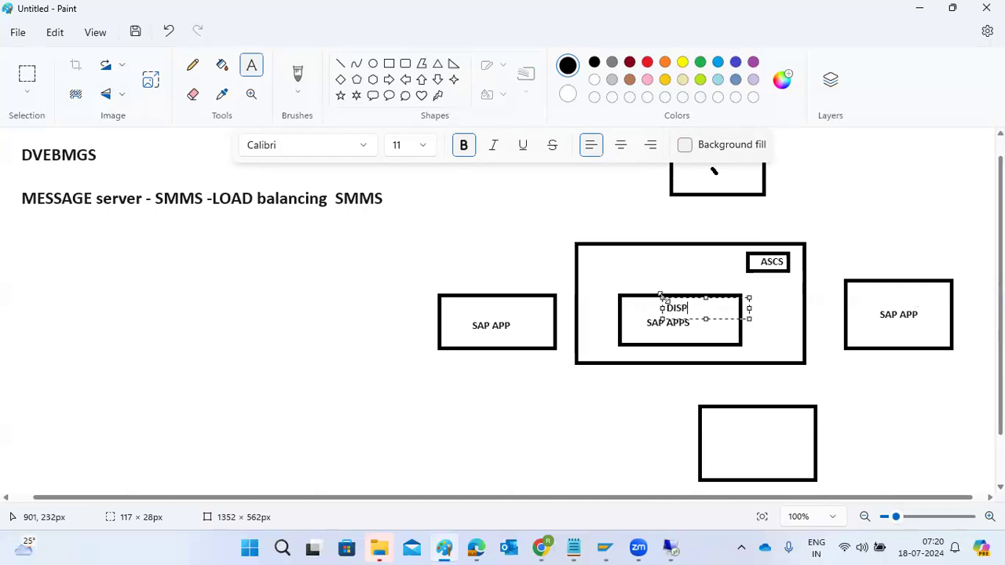
left_click(881, 289)
left_click(881, 289)
type("DISP")
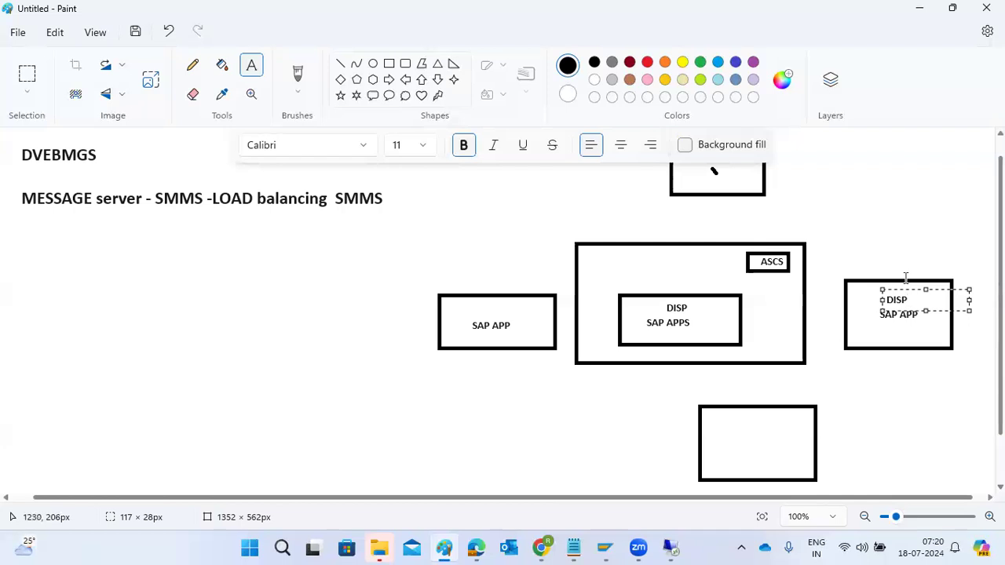
left_click_drag(927, 290, 926, 279)
Add the text DISP above the left box's SAP APP label and label the bottom rectangle DB
left_click(473, 297)
left_click(473, 297)
type("DISP")
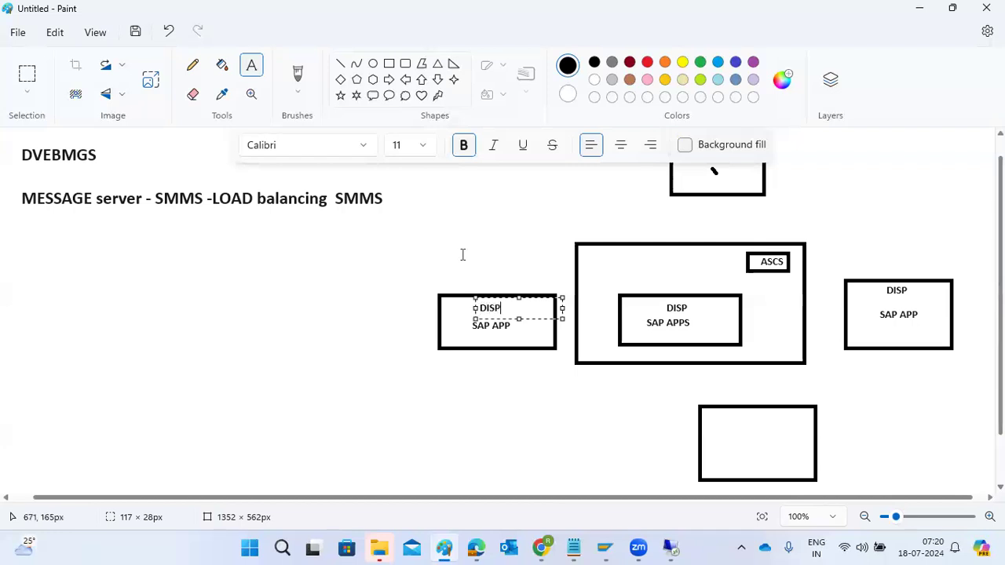
left_click(346, 310)
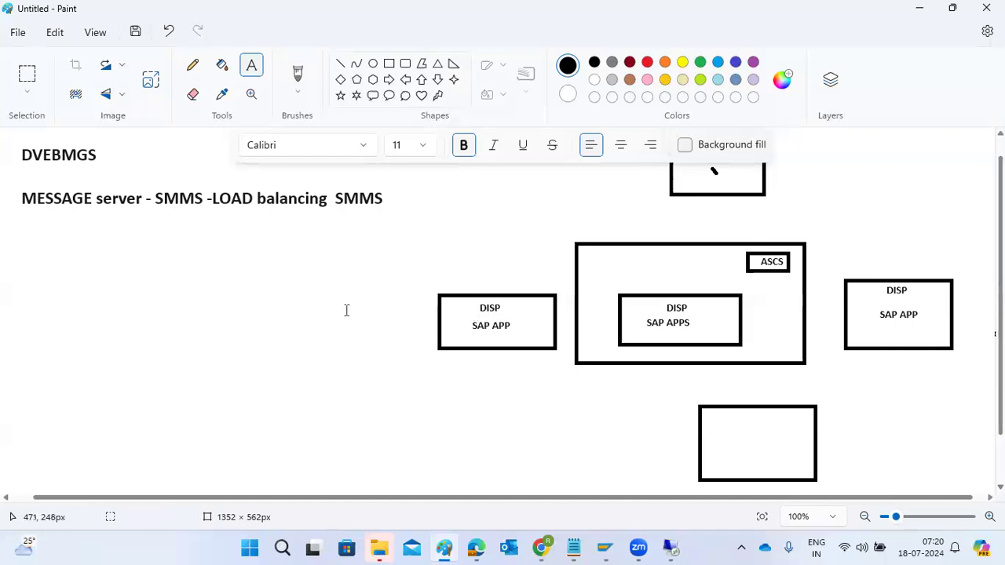
left_click(724, 431)
type("DB")
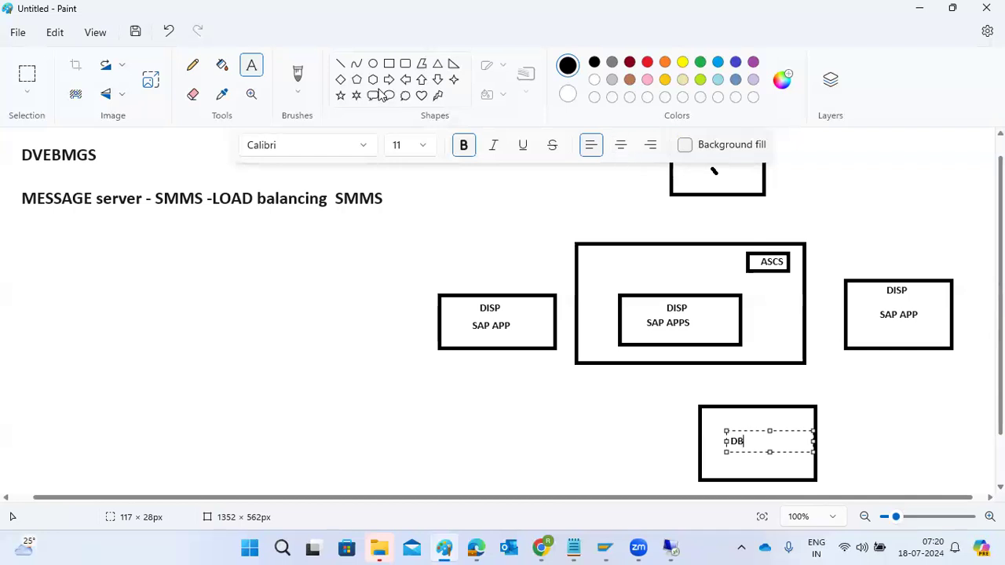
Draw a short, nearly vertical line inside the top rectangle, below the tiny diagonal mark
left_click(340, 63)
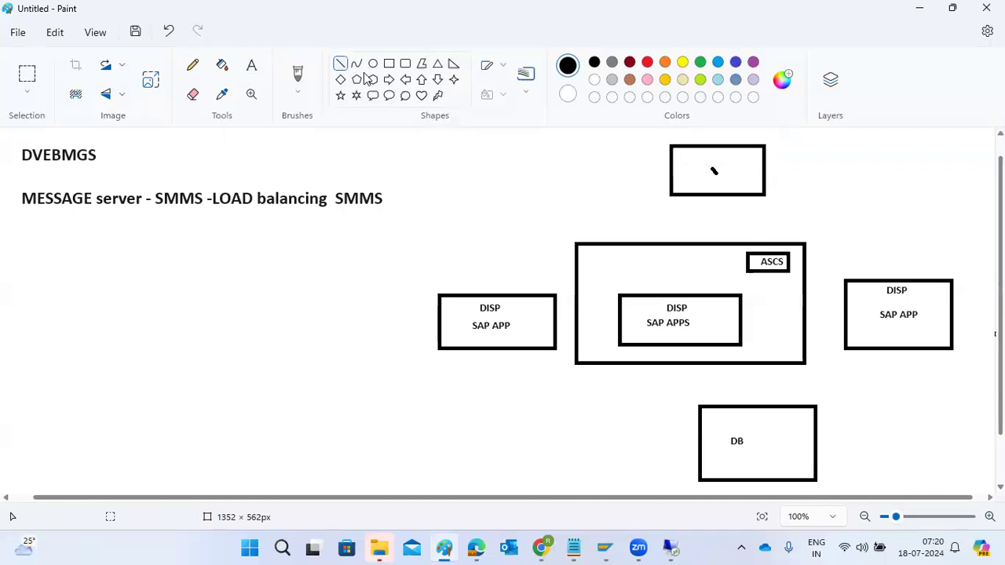
left_click_drag(713, 170, 577, 263)
left_click_drag(512, 265, 496, 349)
mouse_move(521, 333)
left_mouse_down()
mouse_move(583, 292)
mouse_move(711, 241)
mouse_move(712, 182)
left_mouse_up()
Draw straight black lines connecting the left SAP APP, central SAP APPS and right SAP APP boxes to the DB box
mouse_move(513, 350)
left_mouse_down()
mouse_move(657, 414)
mouse_move(703, 424)
left_mouse_up()
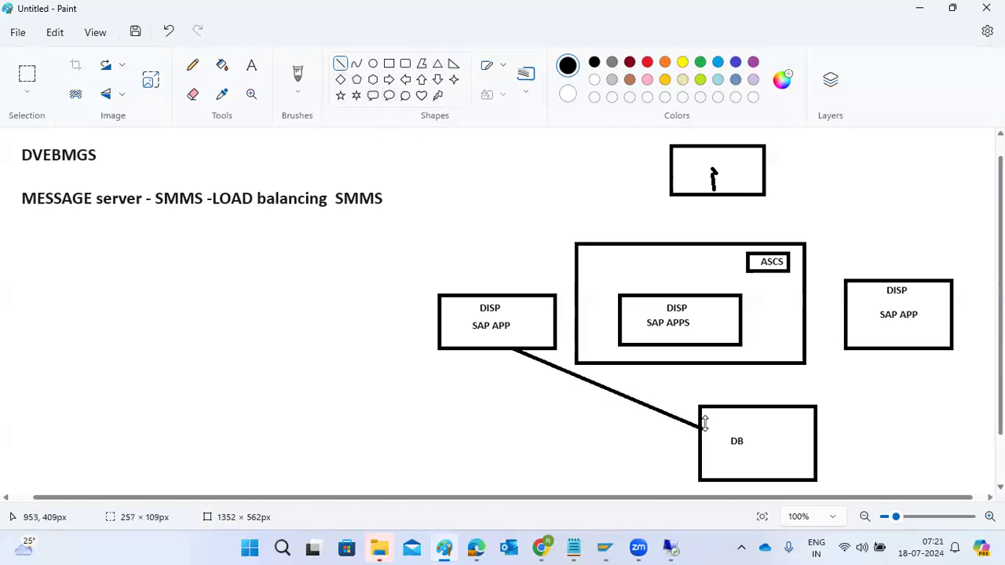
left_click_drag(694, 346, 697, 424)
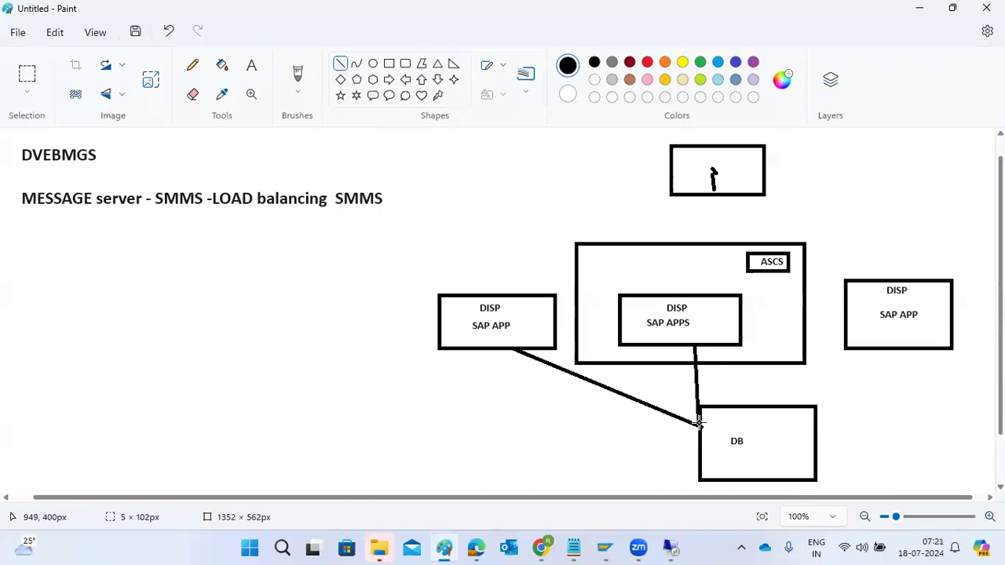
left_click_drag(859, 349, 714, 410)
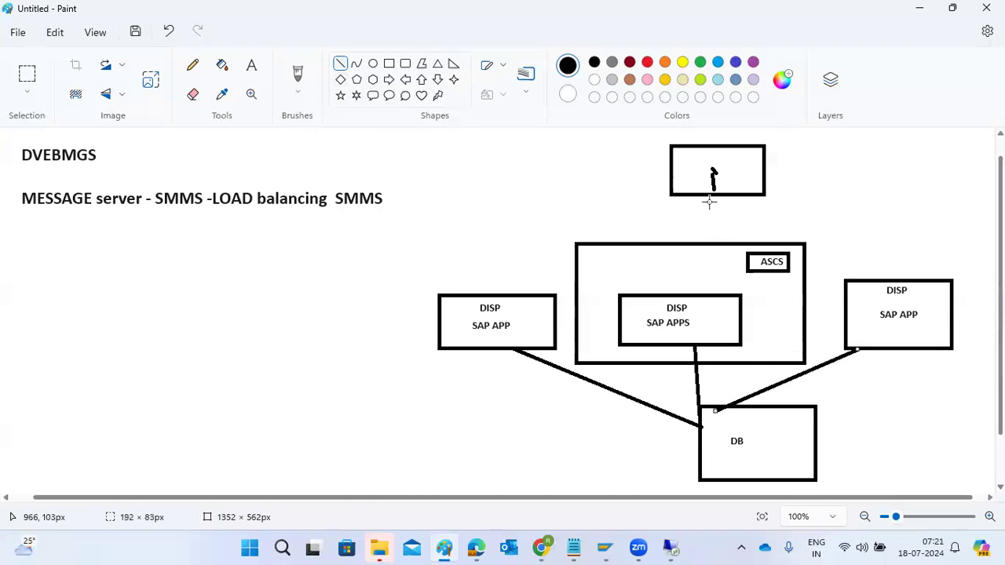
Draw straight green lines from the top rectangle to ASCS and from ASCS to the right, central and left DISP boxes
left_click(695, 68)
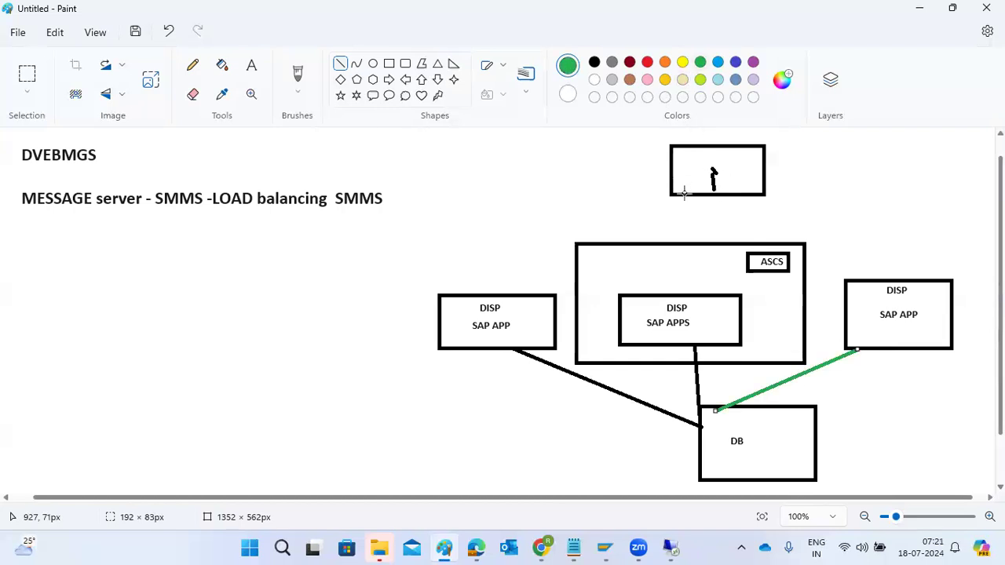
left_click_drag(707, 196, 763, 260)
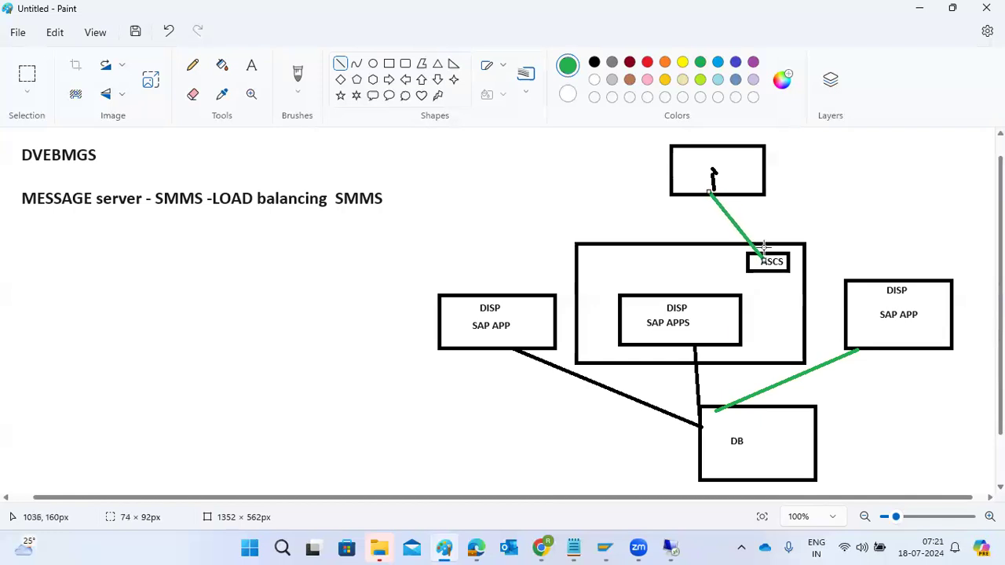
left_click_drag(765, 248, 891, 278)
left_click_drag(675, 297, 772, 272)
left_click_drag(506, 292, 767, 269)
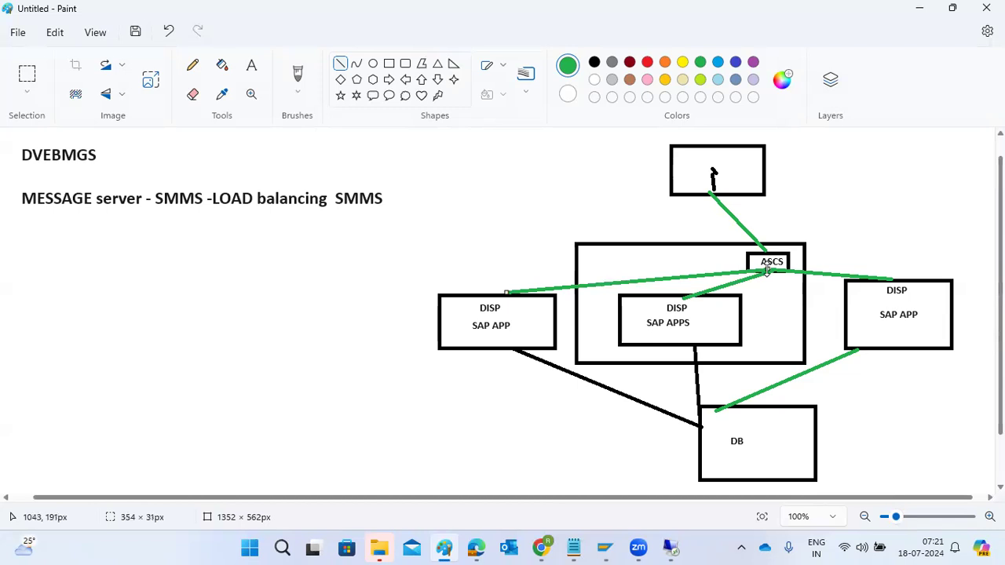
Add short green arrowhead strokes where the green lines reach ASCS and the right, central and left DISP boxes
left_click(763, 241)
left_click_drag(764, 244, 765, 250)
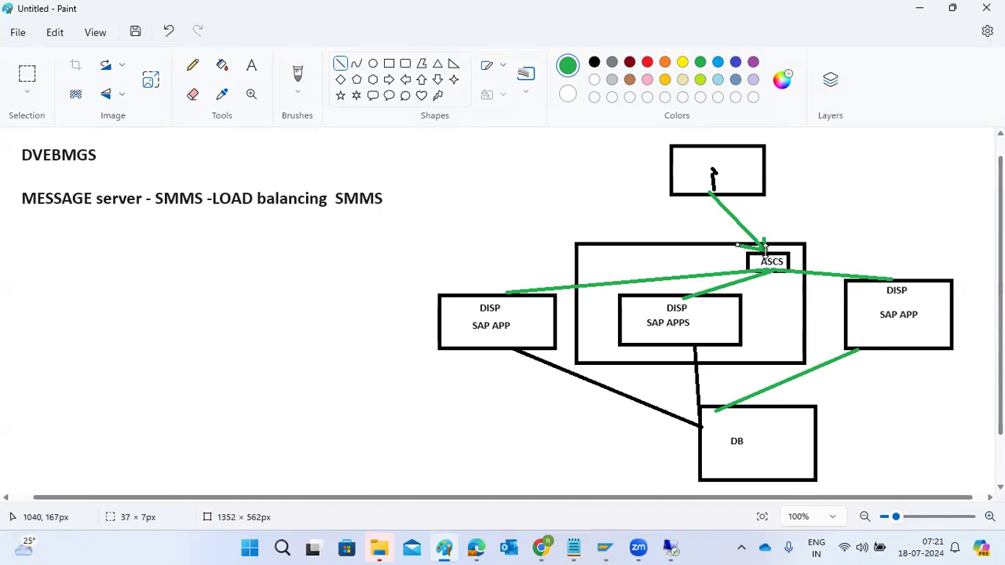
left_click_drag(875, 266, 885, 278)
left_click_drag(689, 288, 705, 302)
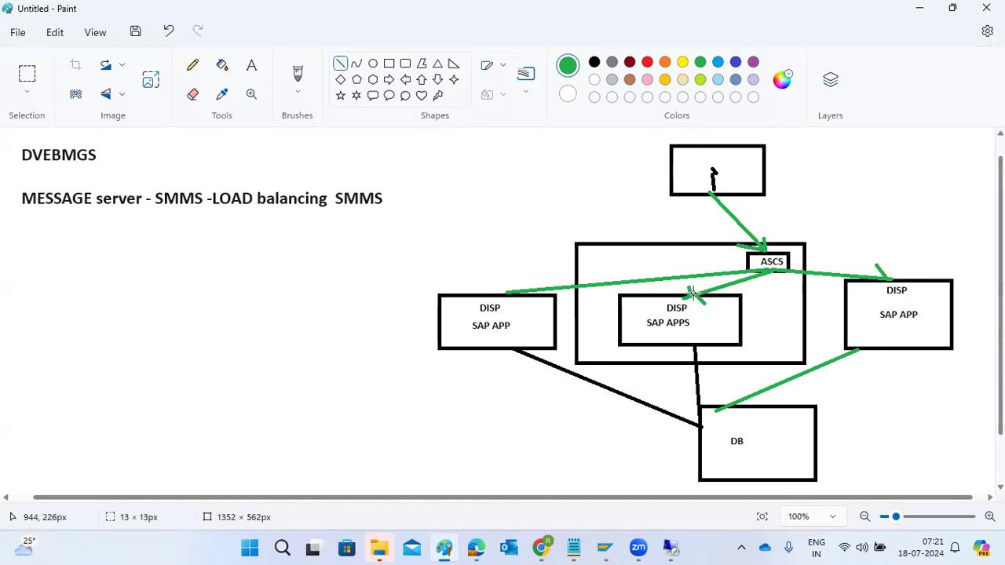
left_click_drag(506, 278, 506, 288)
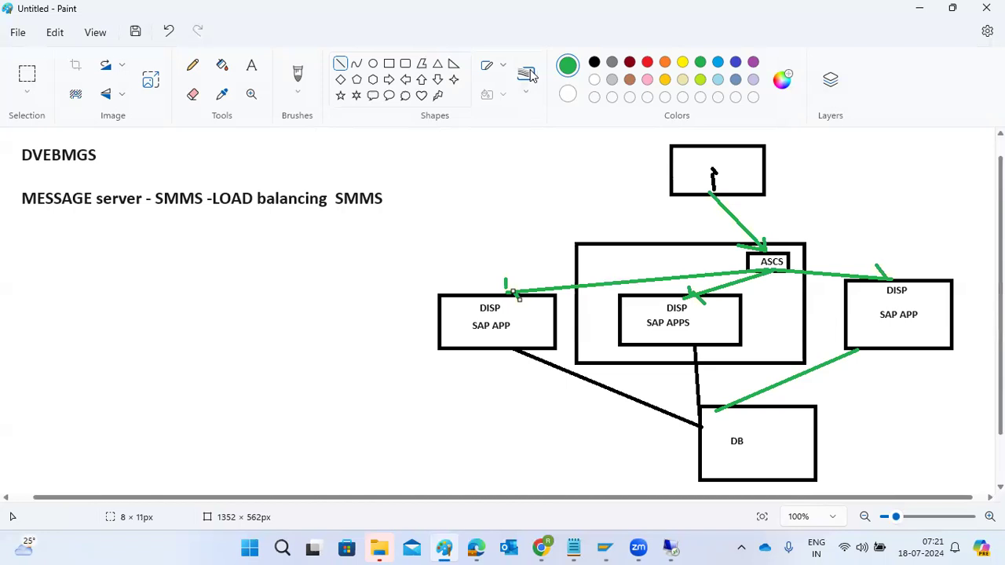
Trace the path from the top rectangle through ASCS to the central SAP APPS box twice with straight red lines
left_click(646, 63)
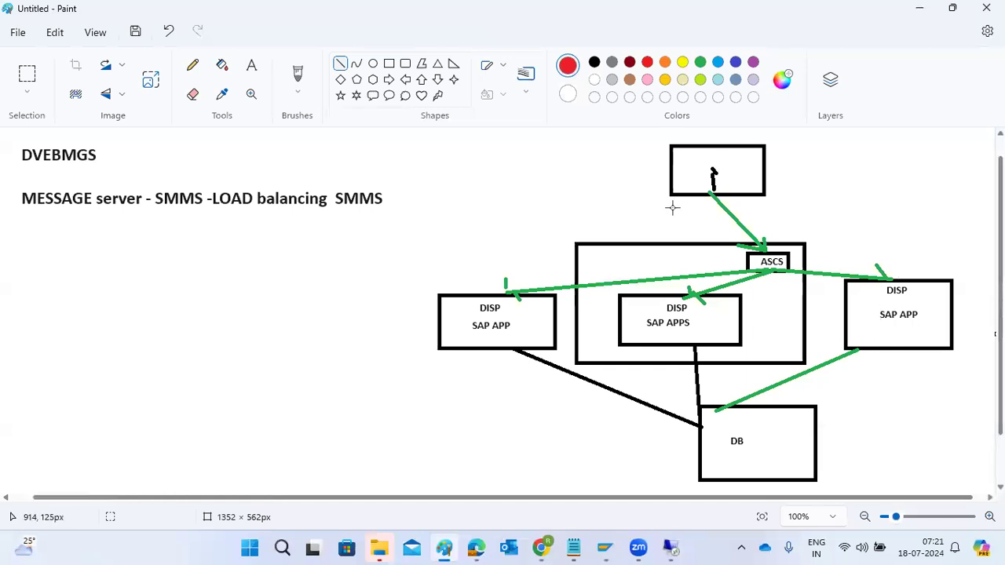
mouse_move(708, 179)
left_mouse_down()
mouse_move(734, 225)
mouse_move(766, 249)
mouse_move(633, 284)
mouse_move(511, 288)
mouse_move(643, 280)
mouse_move(730, 294)
mouse_move(705, 291)
left_mouse_up()
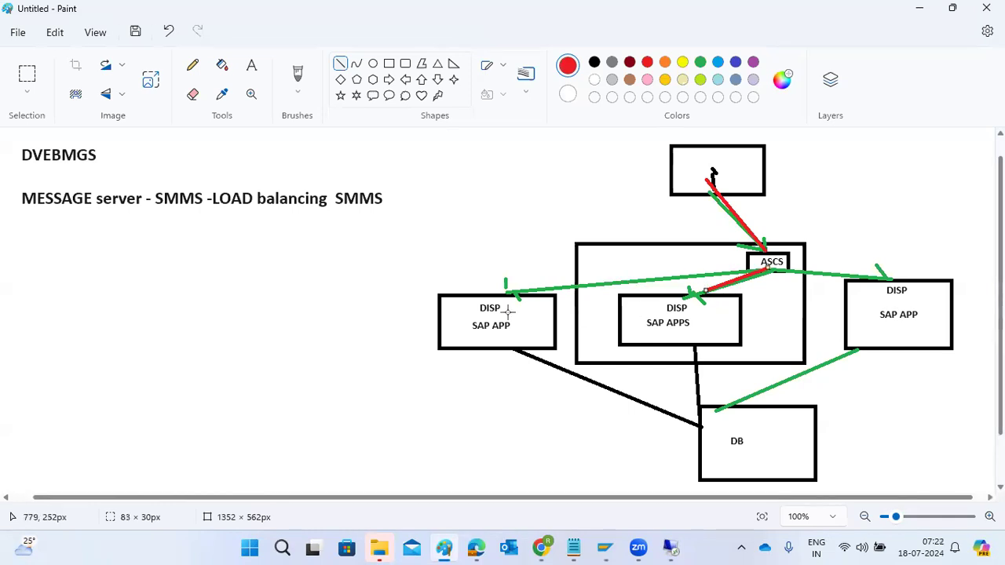
left_click_drag(711, 177, 761, 249)
left_click_drag(767, 277, 698, 300)
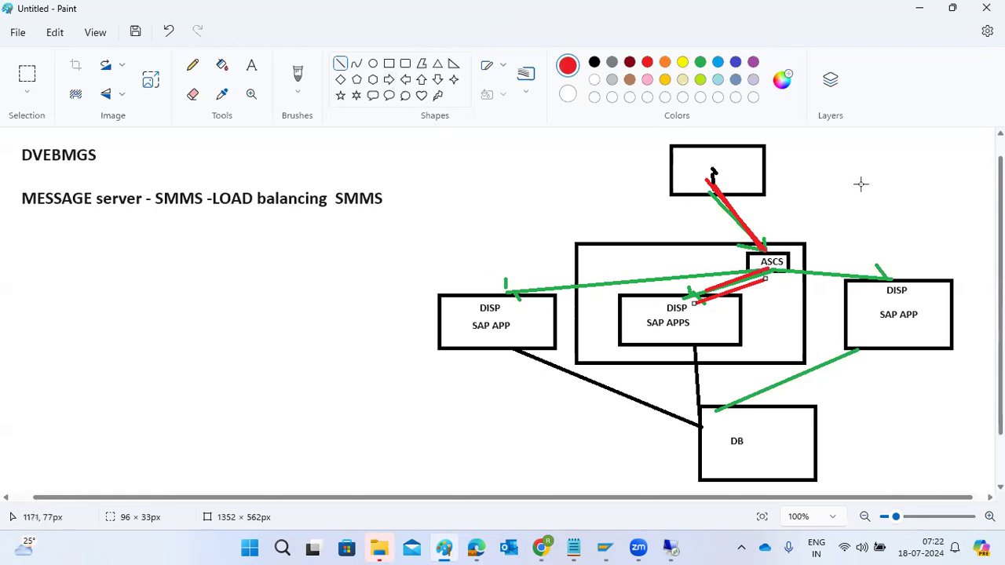
Draw a red line from the top rectangle directly to the central SAP APPS box and cross that box out in red
mouse_move(708, 175)
left_mouse_down()
mouse_move(695, 195)
mouse_move(502, 284)
mouse_move(671, 300)
mouse_move(737, 265)
mouse_move(891, 291)
mouse_move(684, 243)
mouse_move(702, 195)
mouse_move(701, 236)
mouse_move(659, 314)
mouse_move(690, 344)
left_mouse_up()
left_click_drag(682, 290, 640, 351)
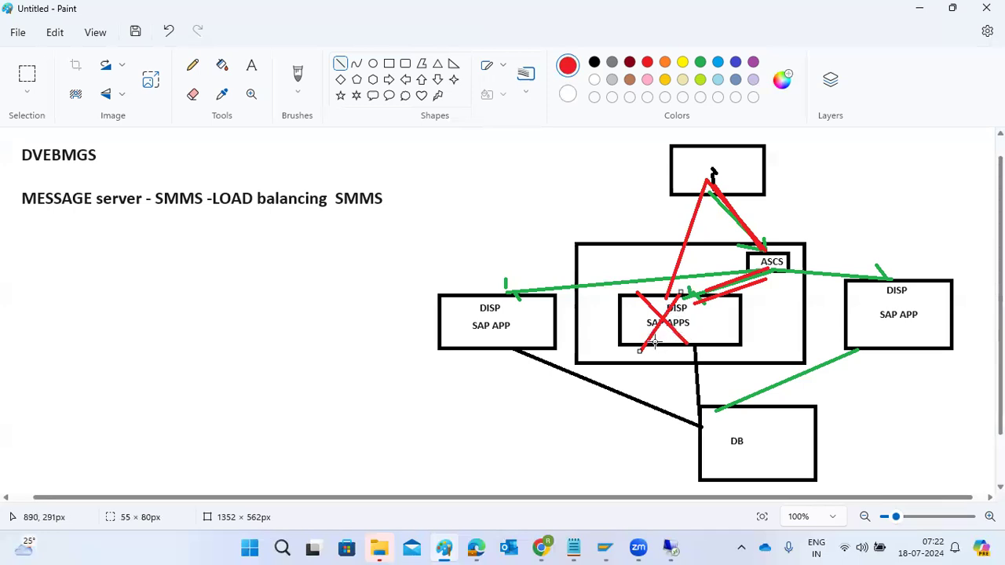
Add red lines as a dash beside the left SAP APP label, an underline below LOAD balancing, and a link from ASCS to the right box
left_click_drag(531, 318, 549, 318)
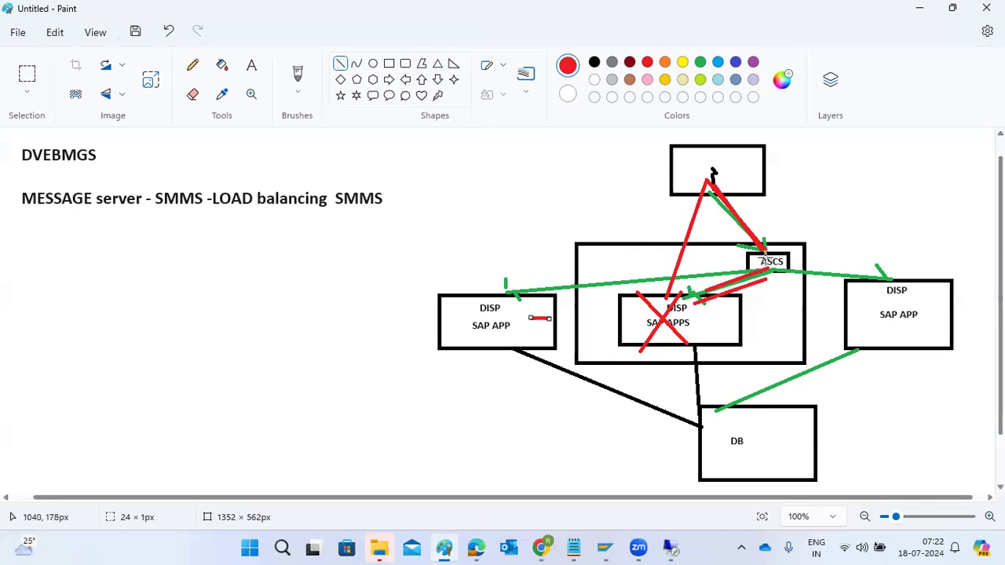
left_click_drag(217, 217, 310, 212)
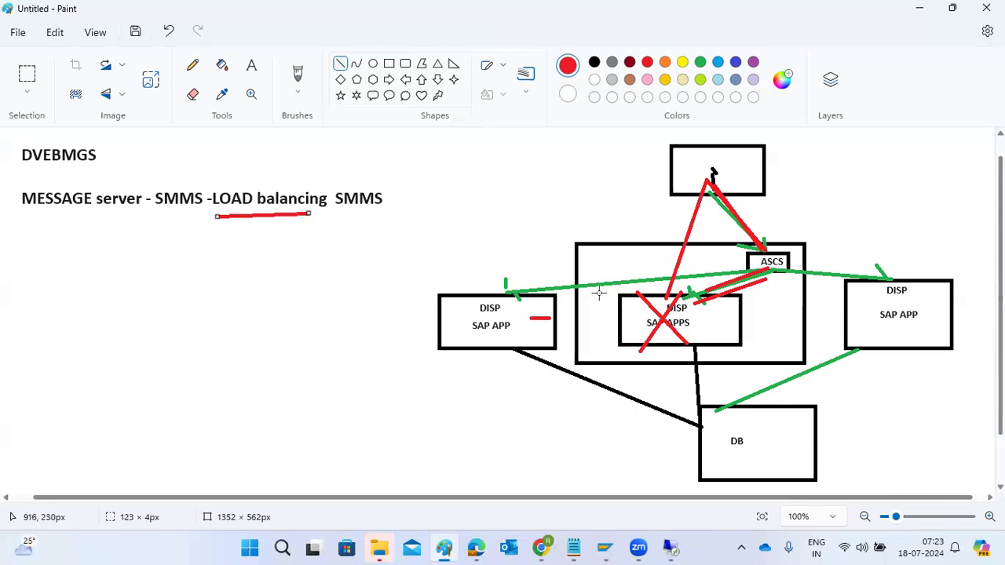
left_click_drag(769, 268, 887, 276)
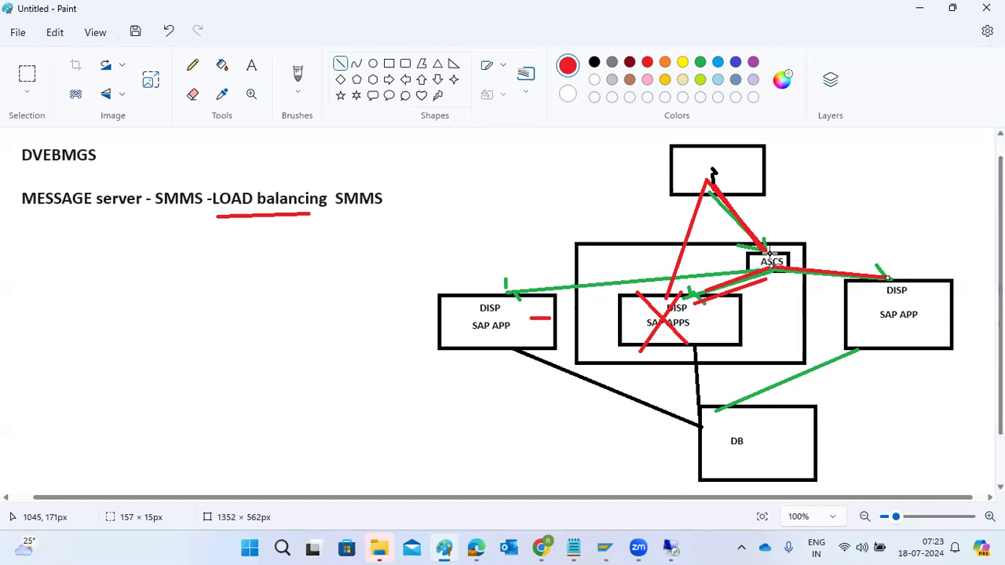
Add the red size 18 note "SAP LOGON GROUPS --SMLG we have to create the groups" below the message server line
left_click(251, 69)
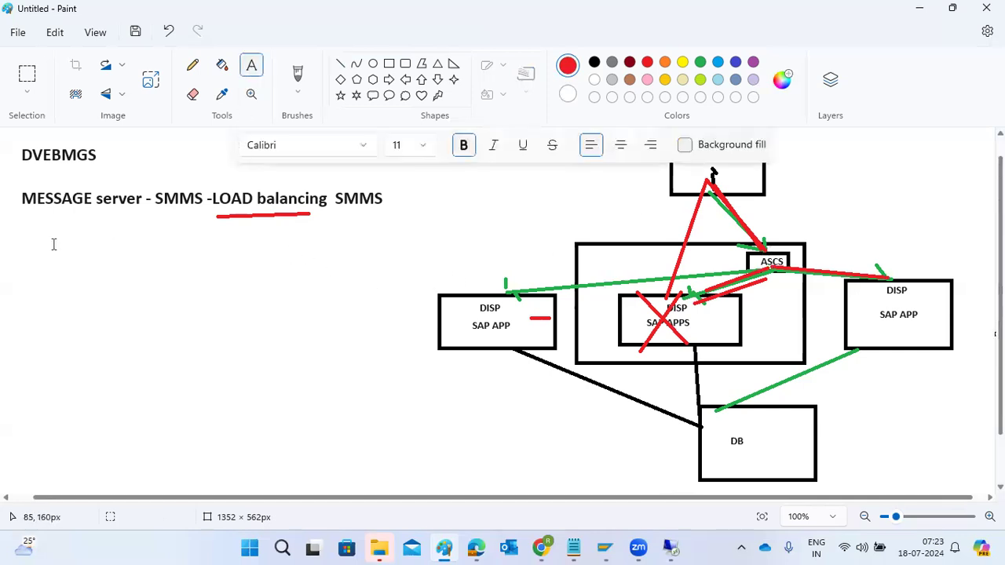
mouse_move(16, 234)
left_mouse_down()
mouse_move(399, 370)
mouse_move(434, 473)
left_mouse_up()
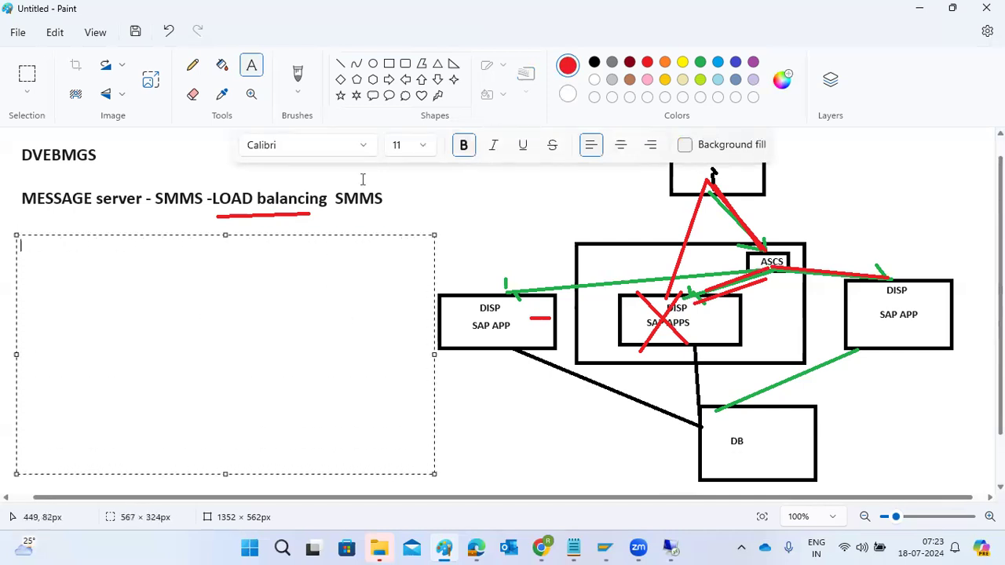
left_click(422, 146)
left_click(401, 367)
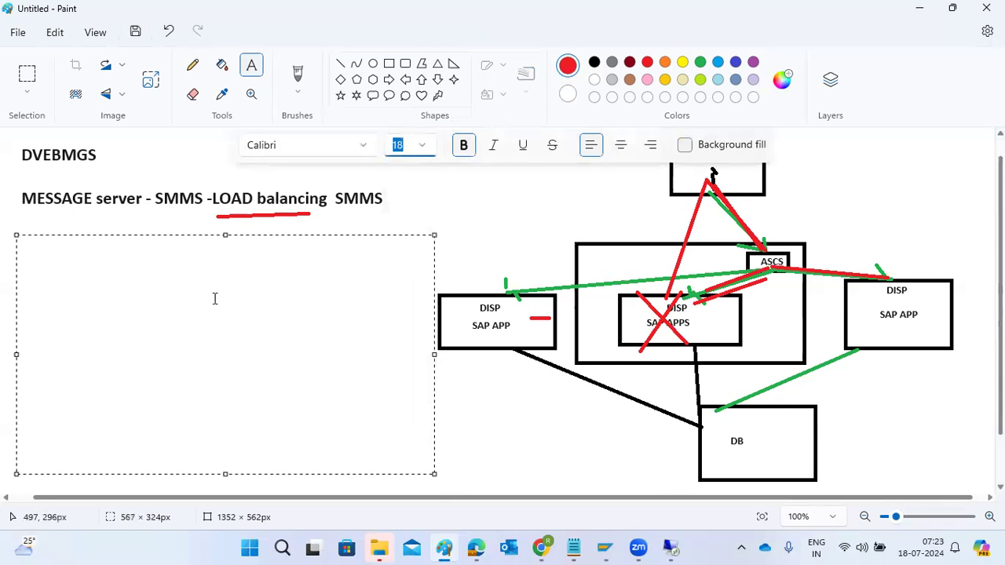
type("SAP LOG")
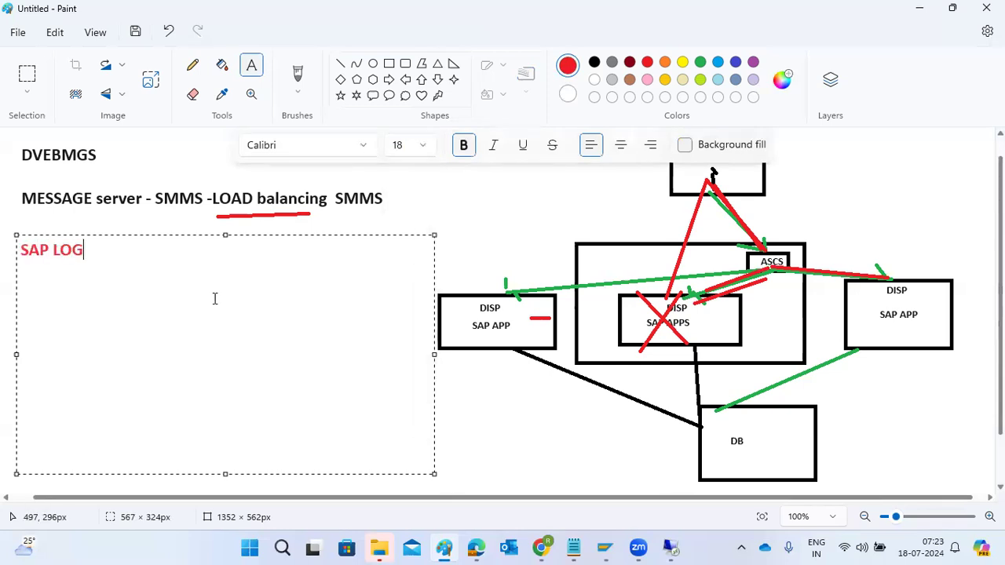
type("ON GROUPS --")
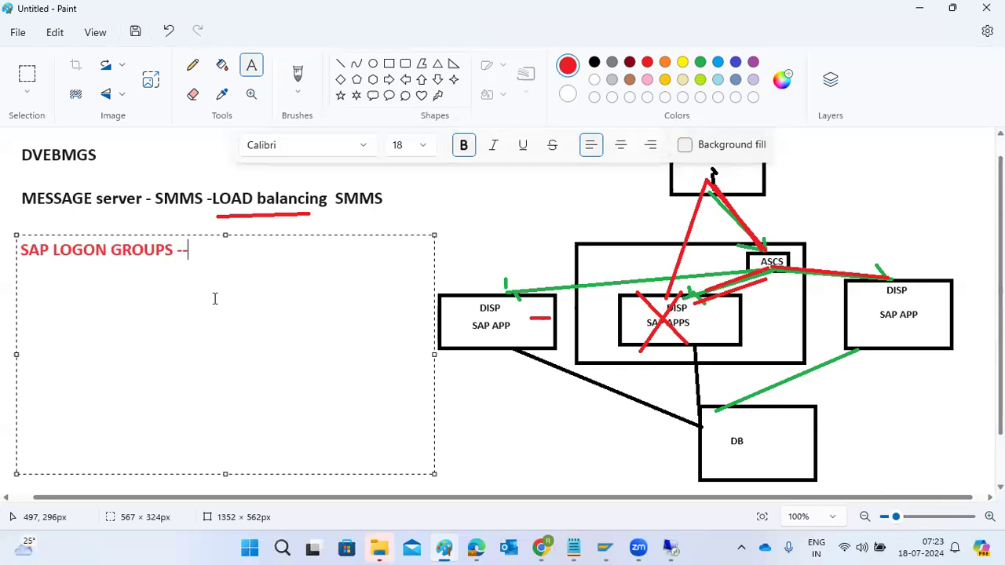
type("SMLG we have ")
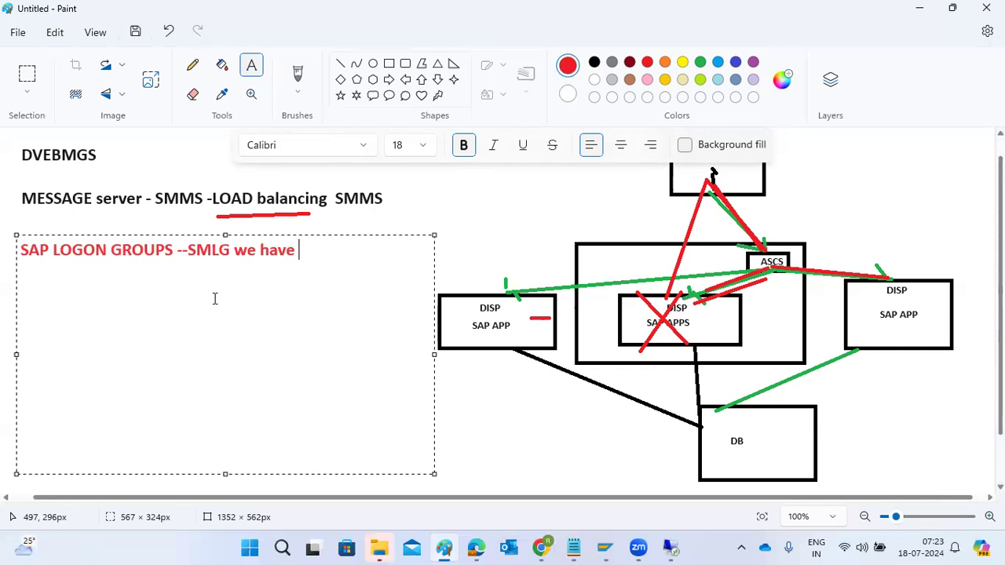
type("to create t")
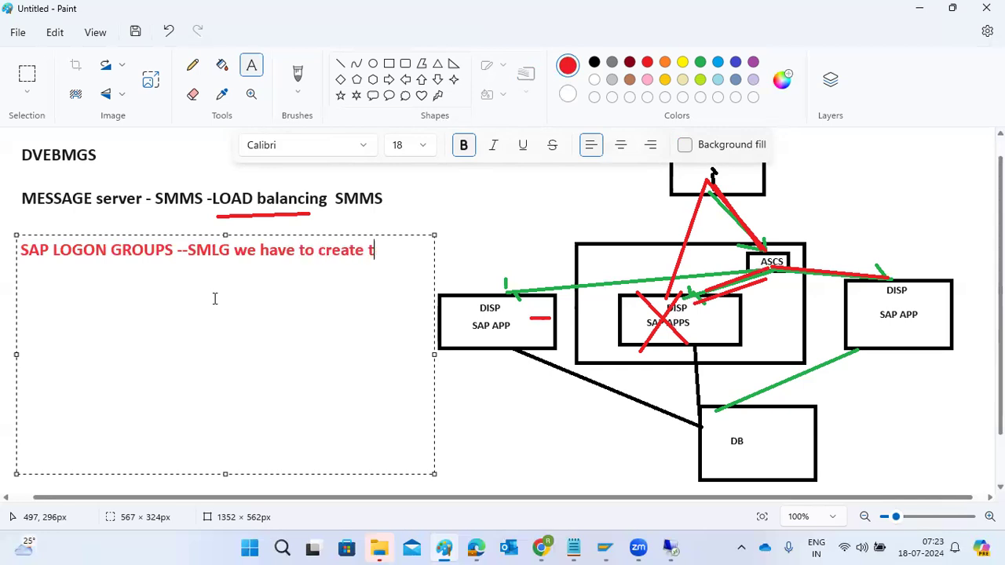
type("he groups")
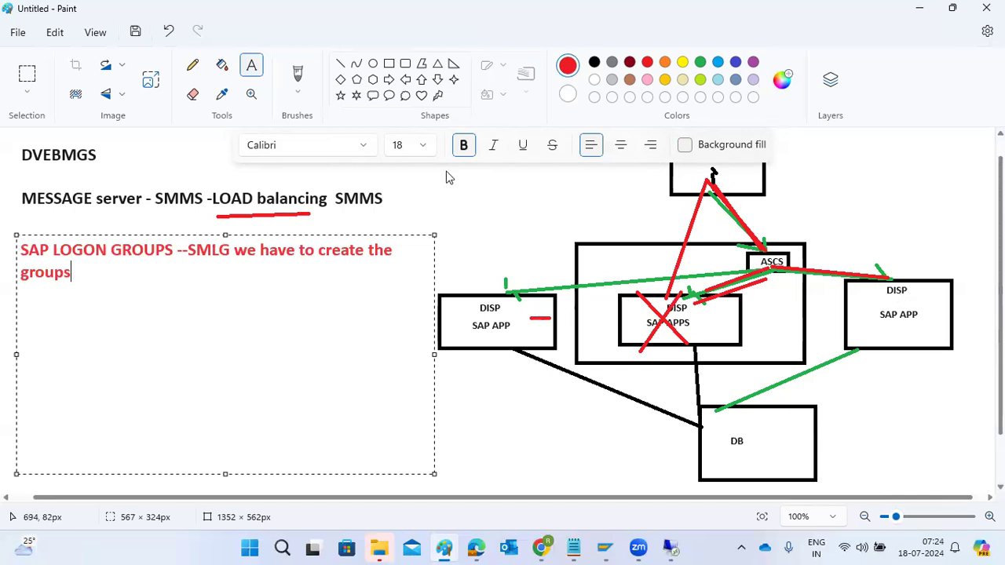
Draw another straight red line from the top rectangle to the crossed-out central SAP APPS box
left_click(340, 63)
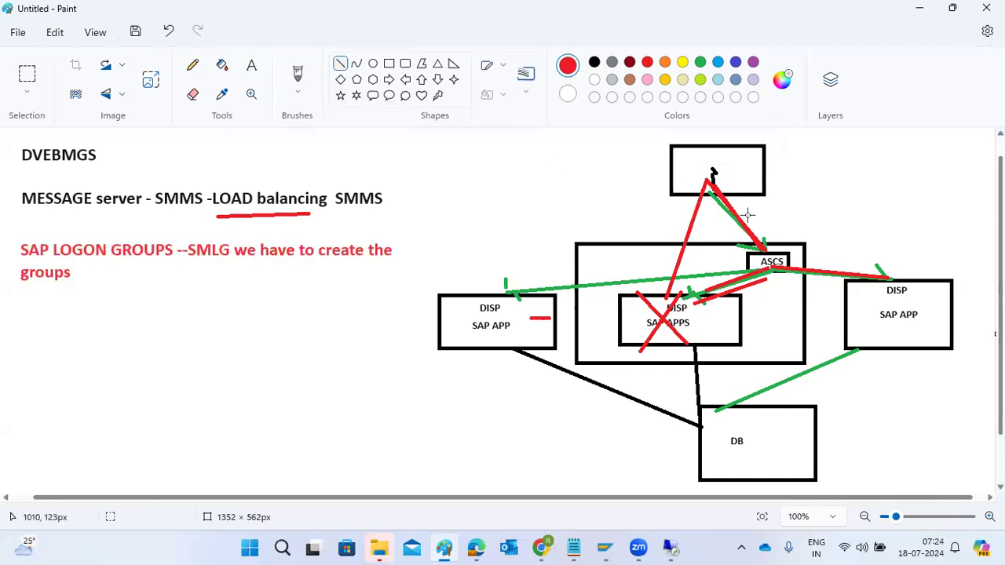
left_click_drag(713, 187, 647, 297)
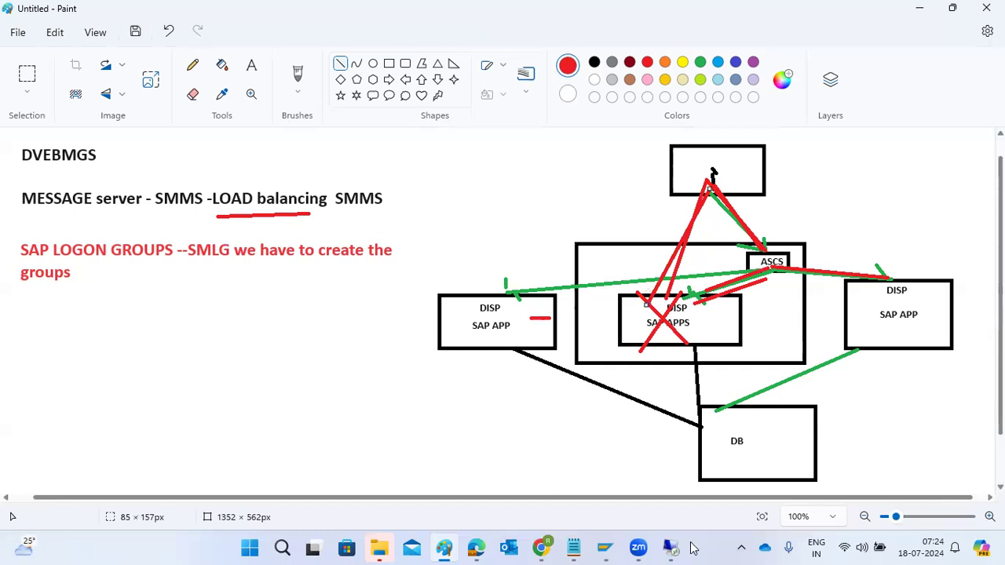
Switch to the SAP session in Remote Desktop and open transaction smlg
left_click(672, 548)
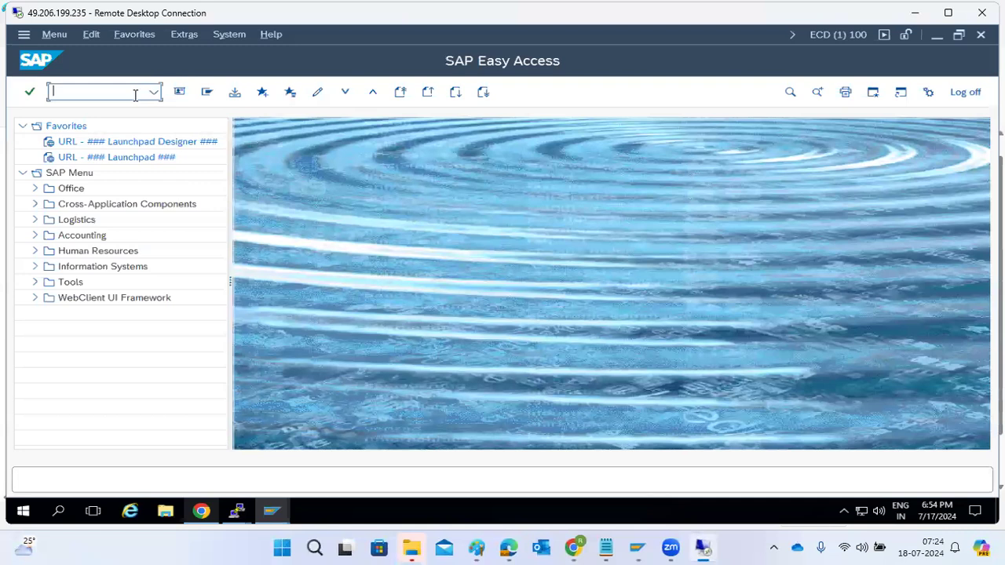
type("smlg")
key("Return")
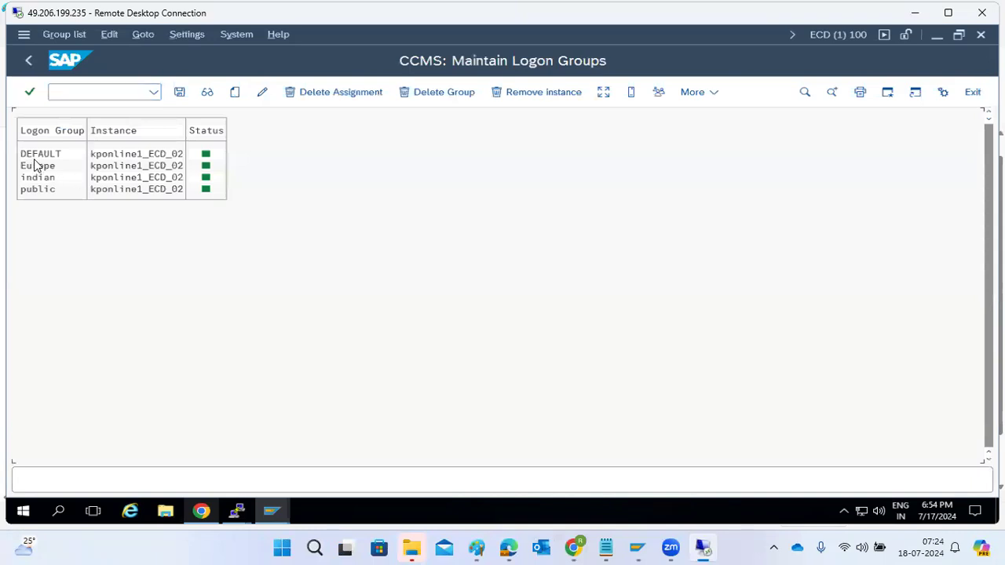
left_click(513, 95)
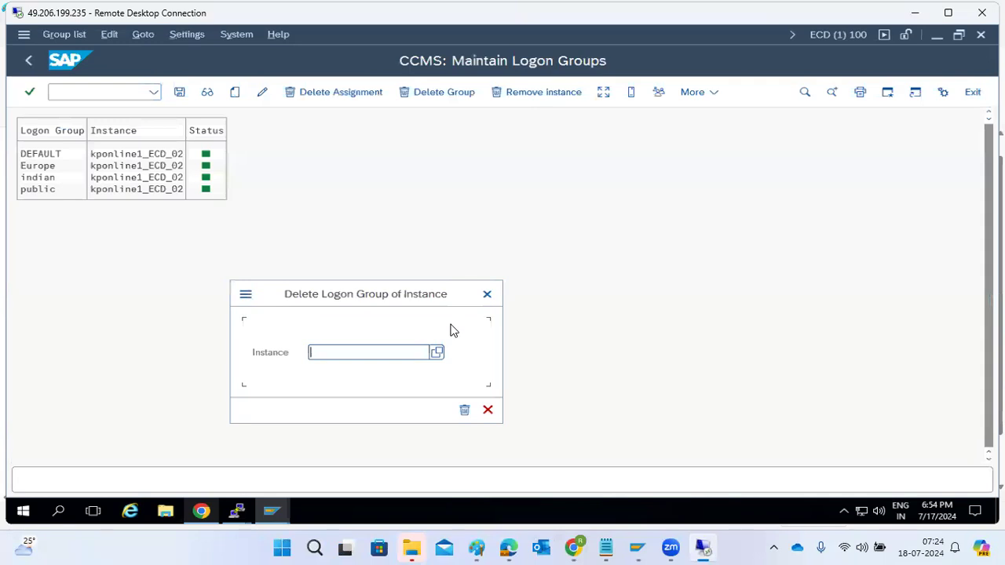
left_click(464, 409)
left_click(418, 483)
left_click(436, 353)
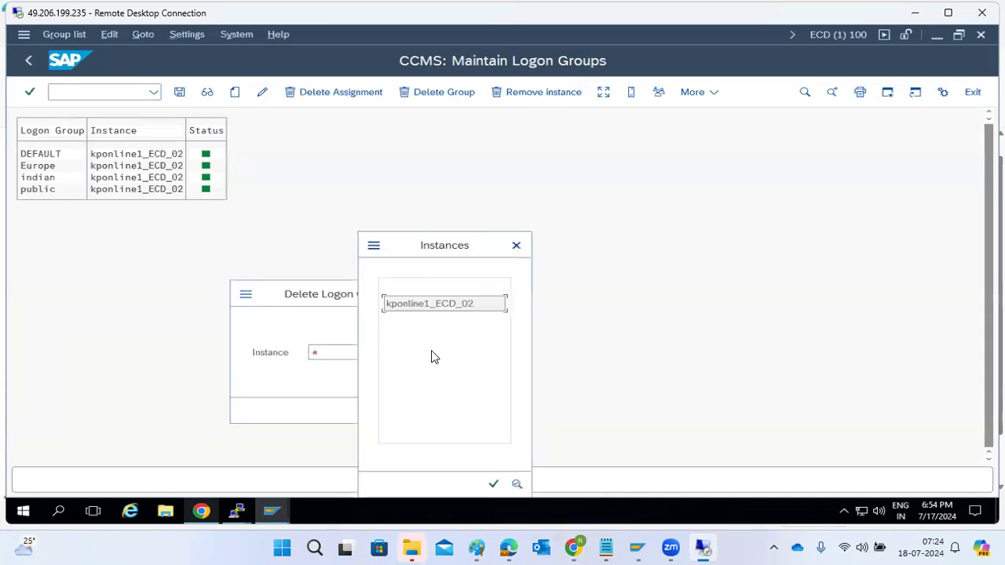
left_click(493, 483)
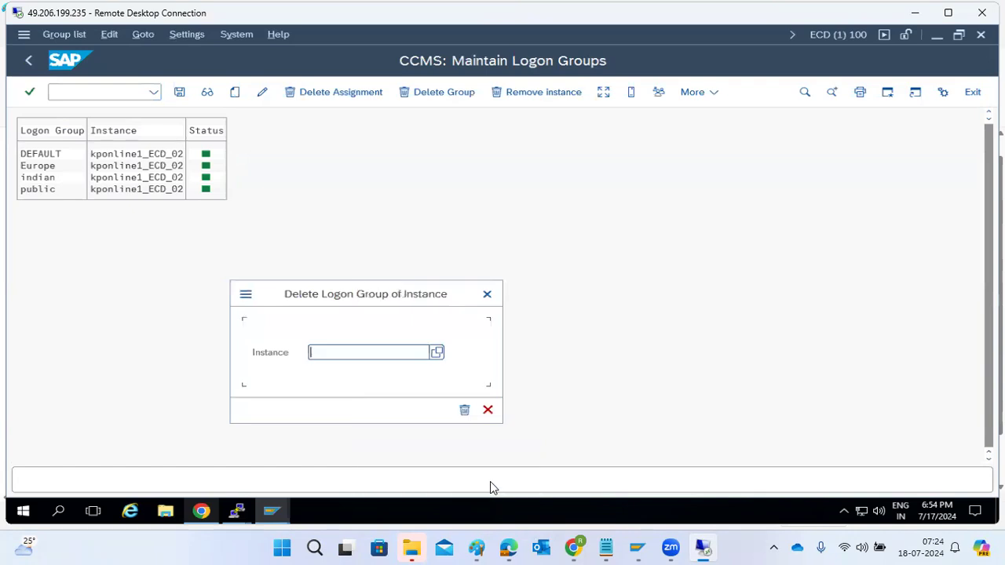
left_click(462, 411)
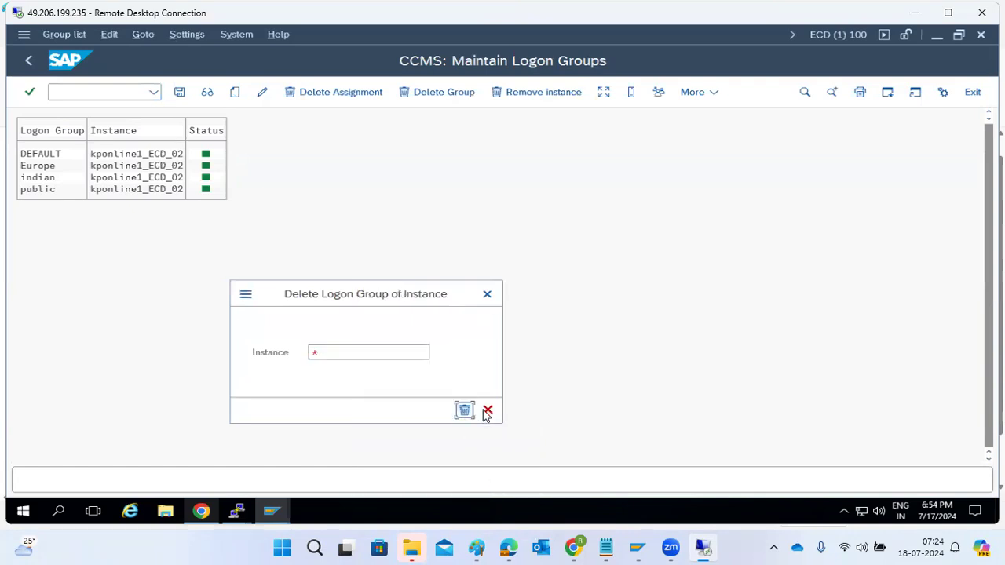
left_click(486, 411)
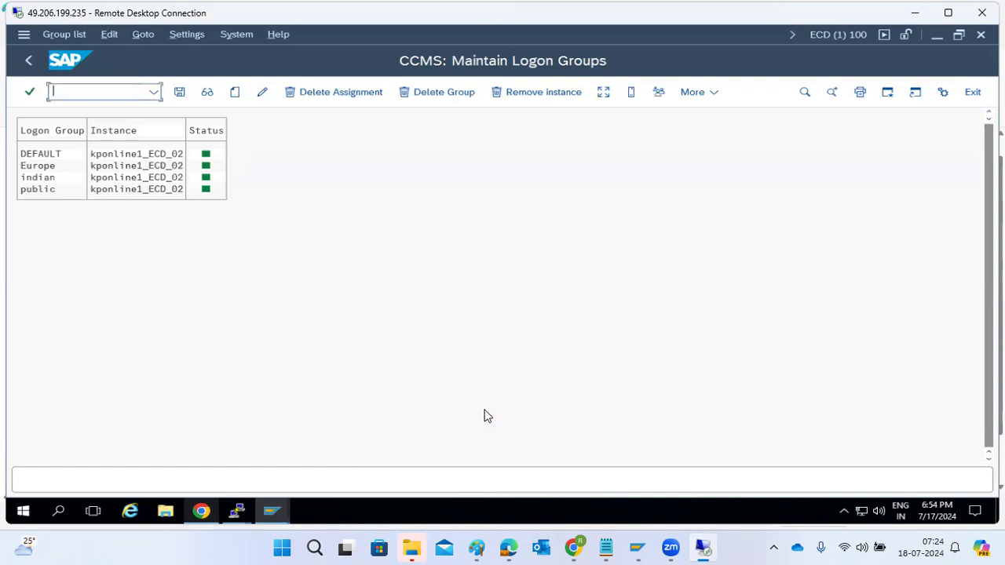
Create an assignment of the logon group PUBLIC to the instance kponline1_ECD_02
left_click(236, 93)
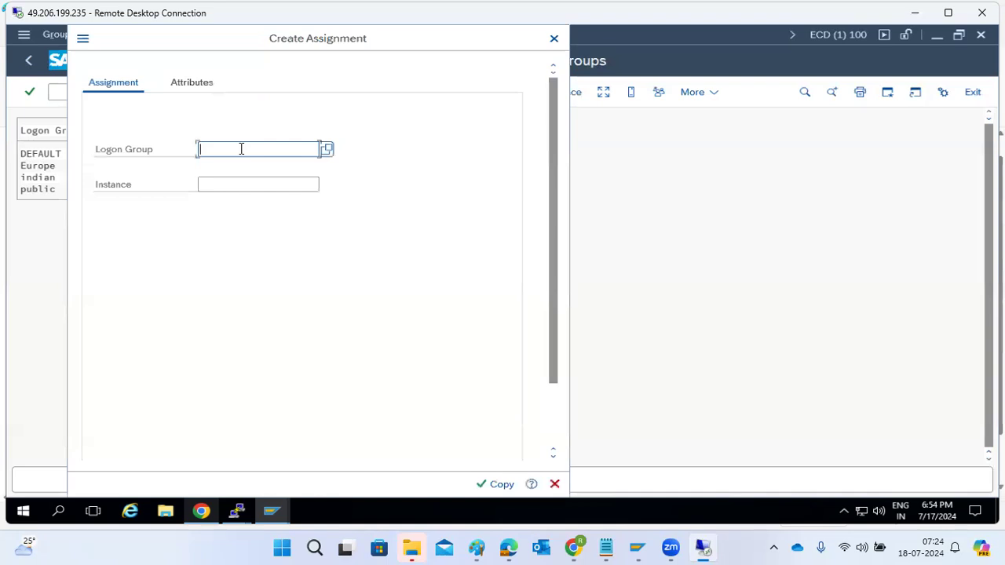
type("PUBLIC")
left_click(271, 184)
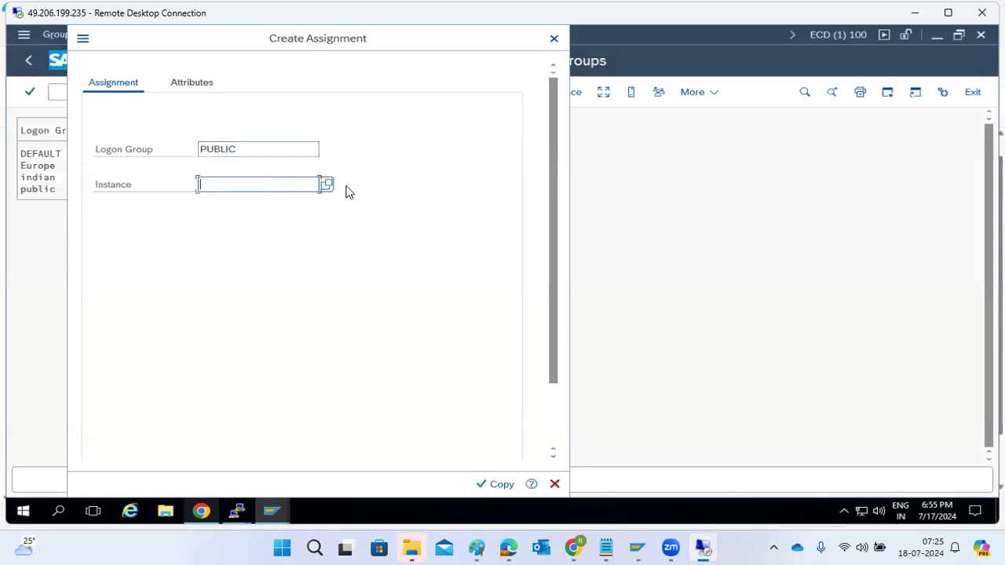
left_click(326, 186)
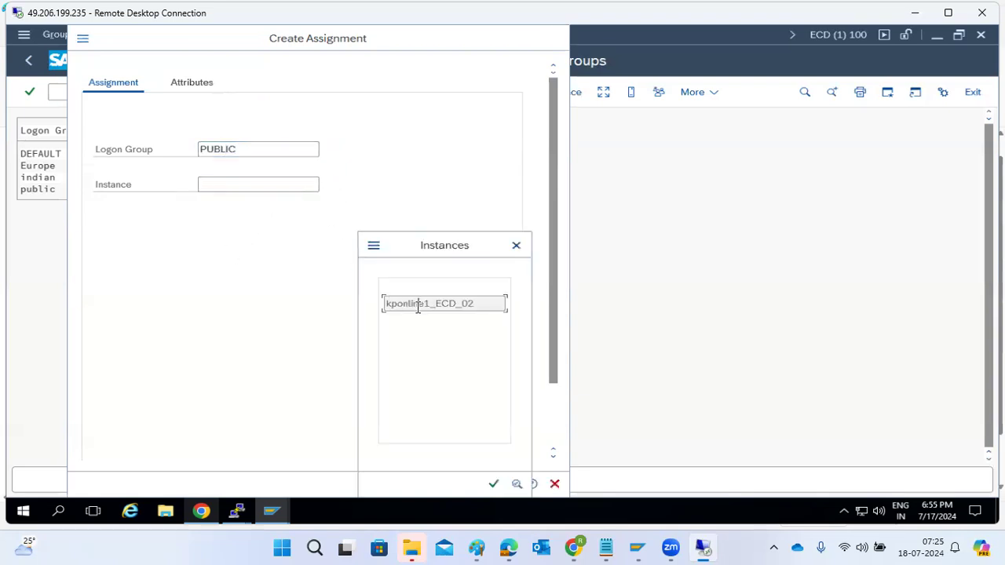
left_click(417, 305)
left_click(490, 483)
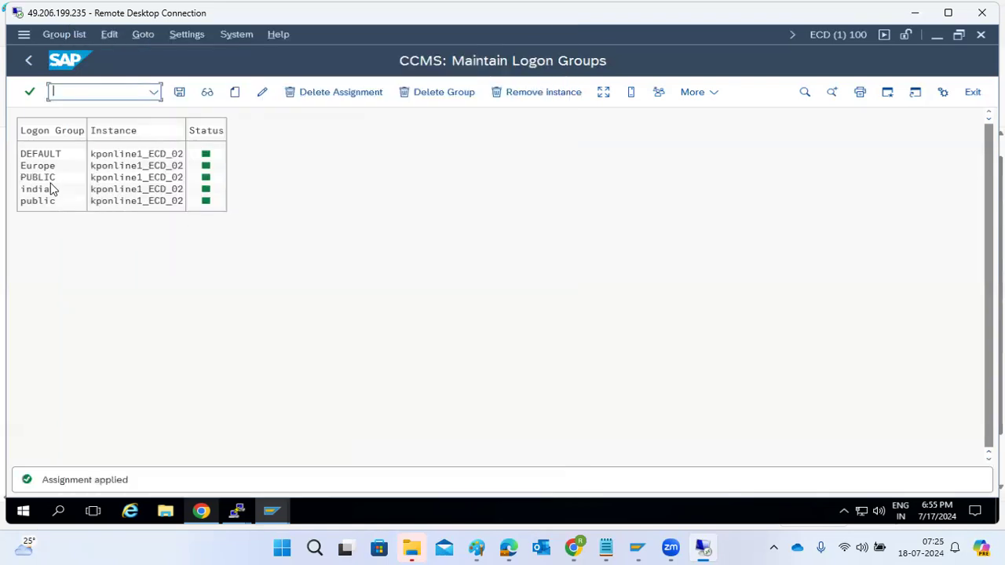
Delete the assignment of the lowercase public logon group
left_click(38, 202)
left_click(362, 100)
left_click(508, 483)
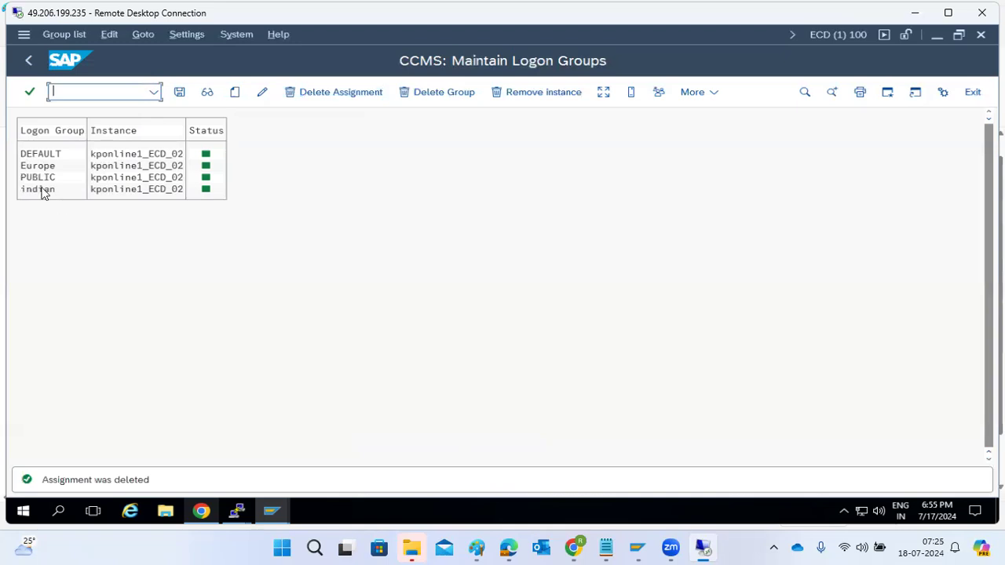
Create an assignment of the logon group SPACE to the instance kponline1_ECD_02, save the changes and leave logon group maintenance
left_click(235, 92)
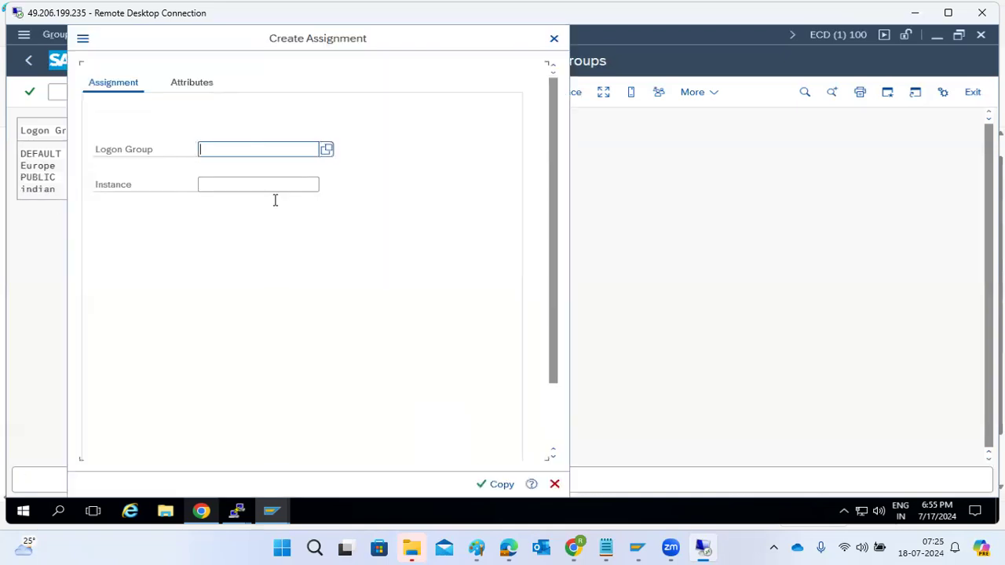
type("SPACE")
left_click(271, 186)
left_click(329, 191)
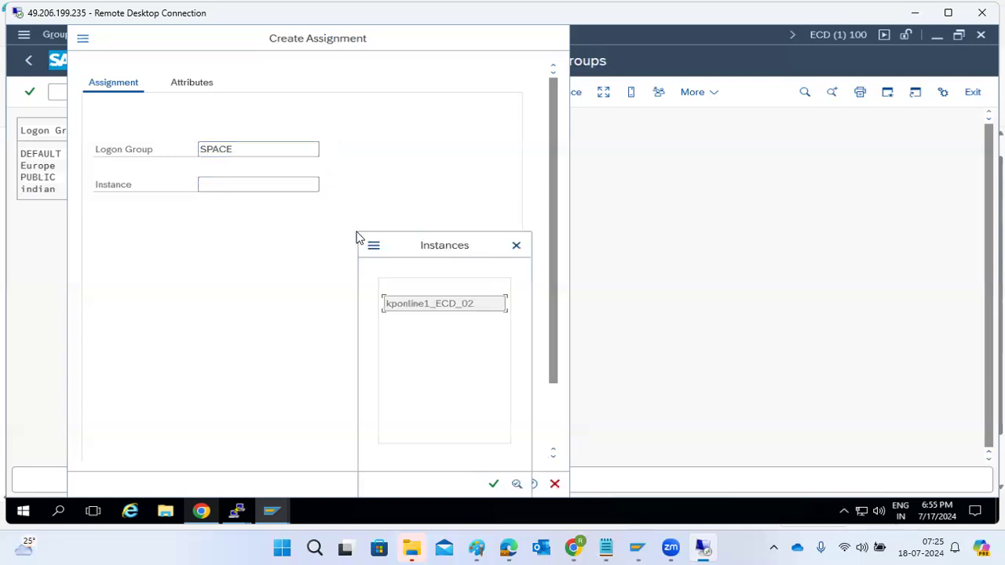
double_click(405, 305)
left_click(491, 483)
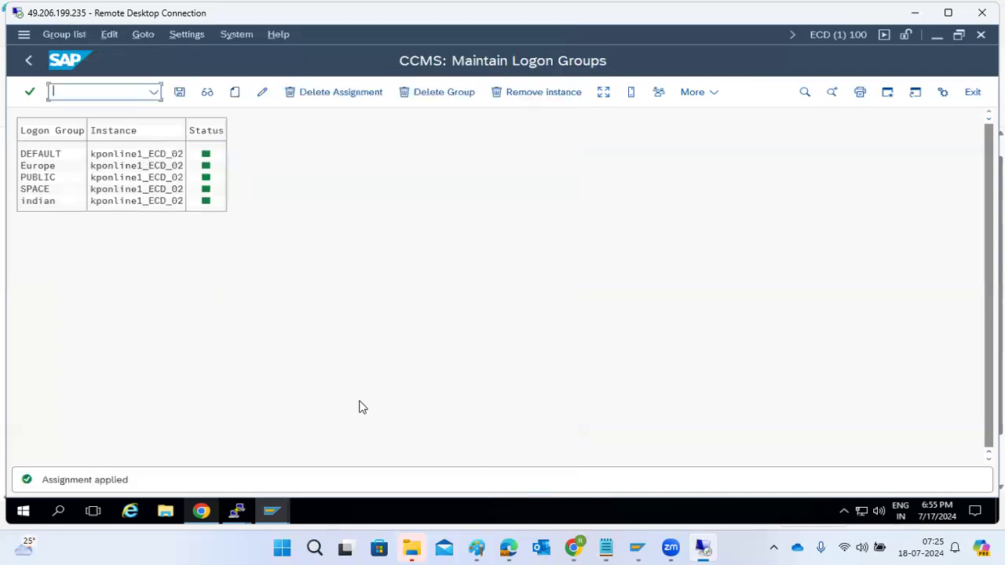
left_click(180, 92)
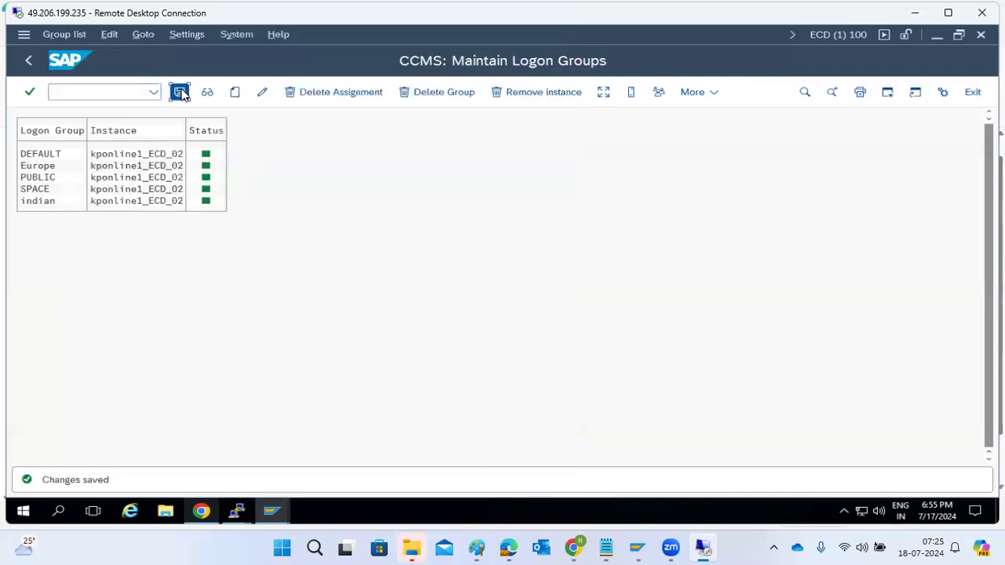
left_click(41, 58)
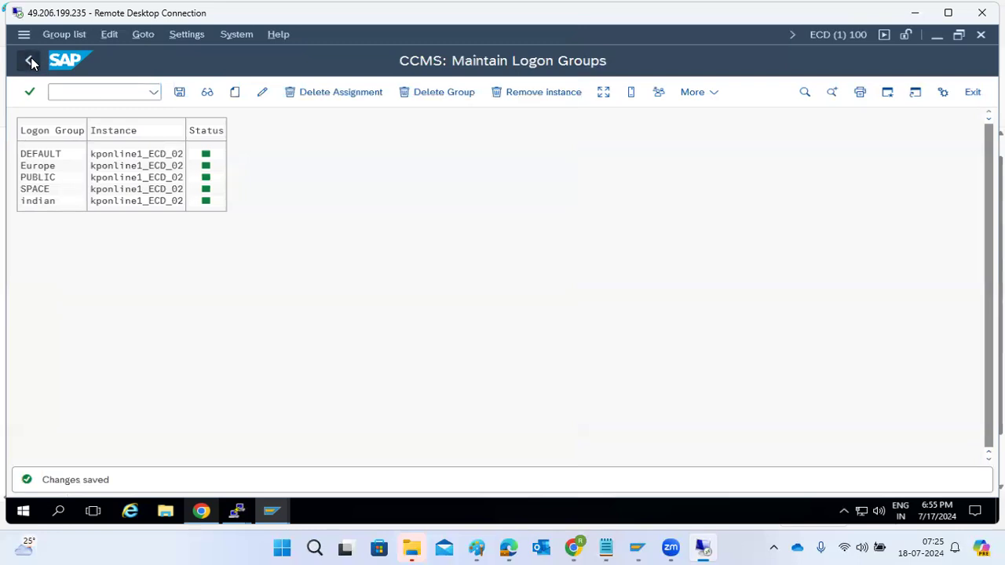
Start a new user-specified system entry in SAP Logon and briefly consult the load balancing diagram in Paint
mouse_move(273, 518)
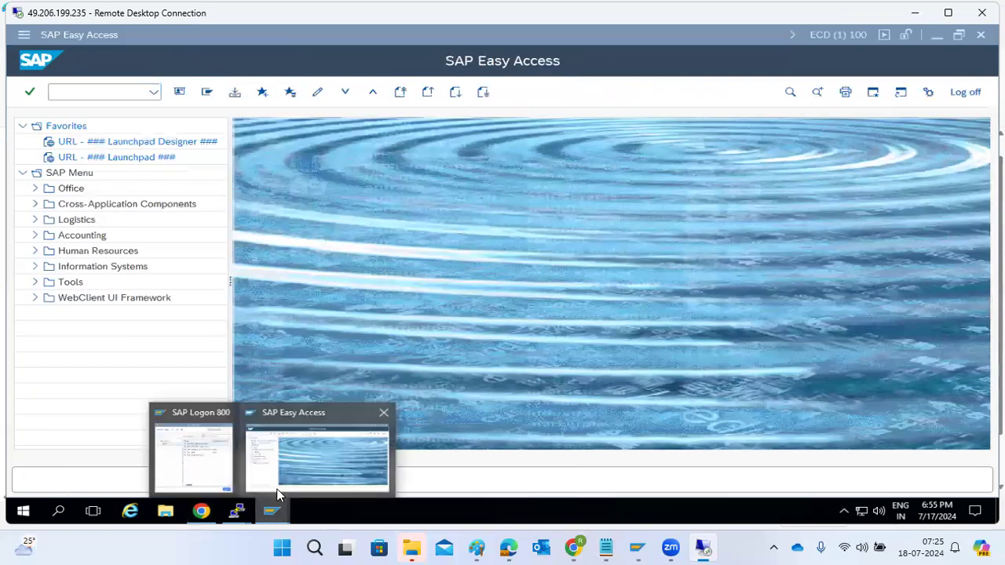
left_click(185, 456)
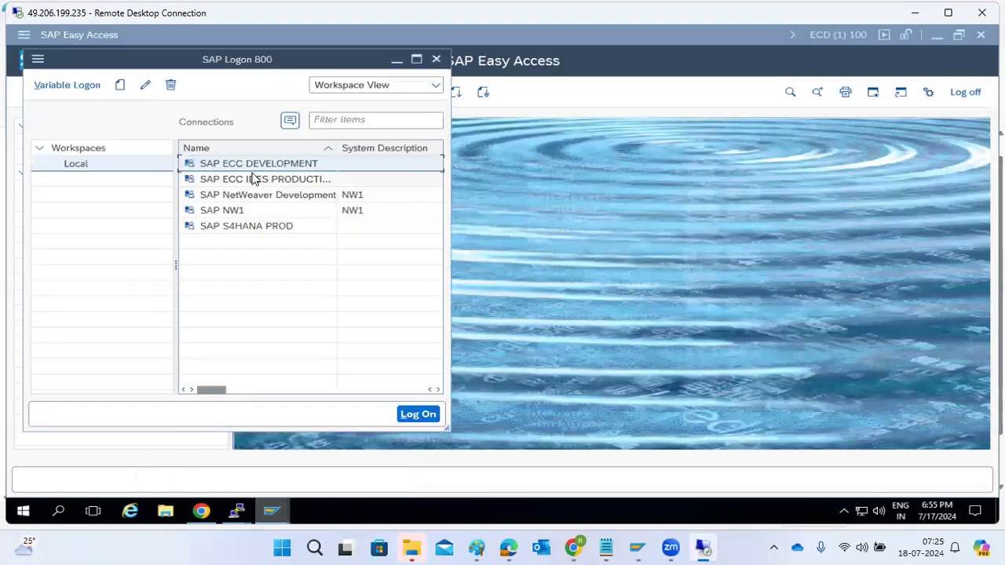
left_click(120, 85)
left_click(149, 106)
left_click(396, 470)
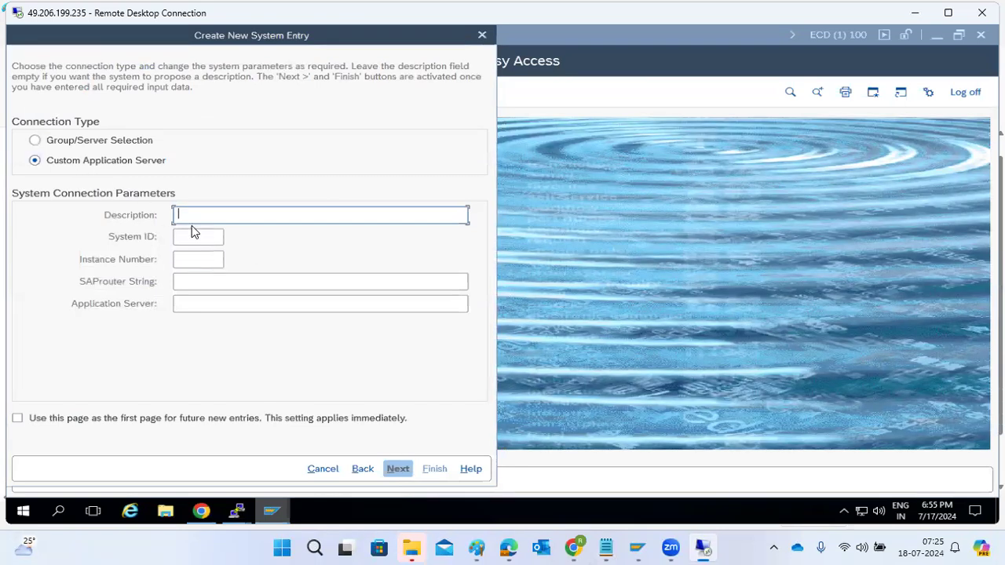
left_click(475, 548)
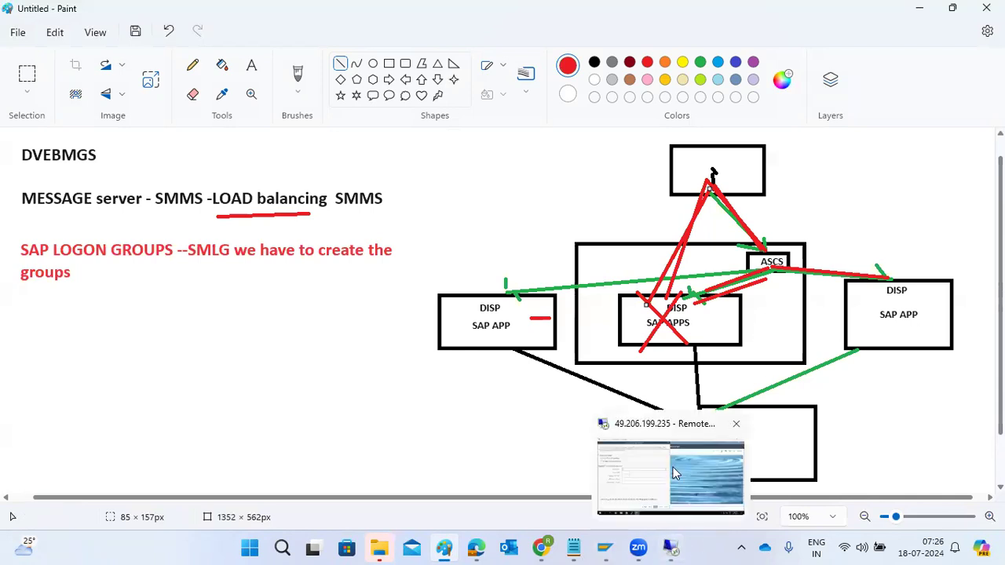
left_click(668, 547)
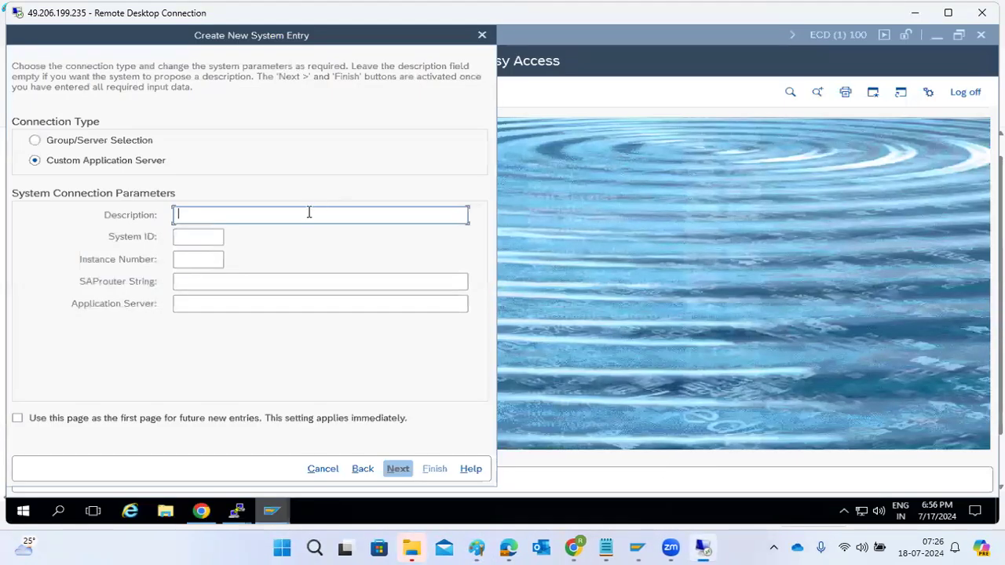
Set the new entry's connection type to Group/Server Selection with the description SAP ECD GROUPS
type("SAP ECD GROUPD")
left_click(49, 143)
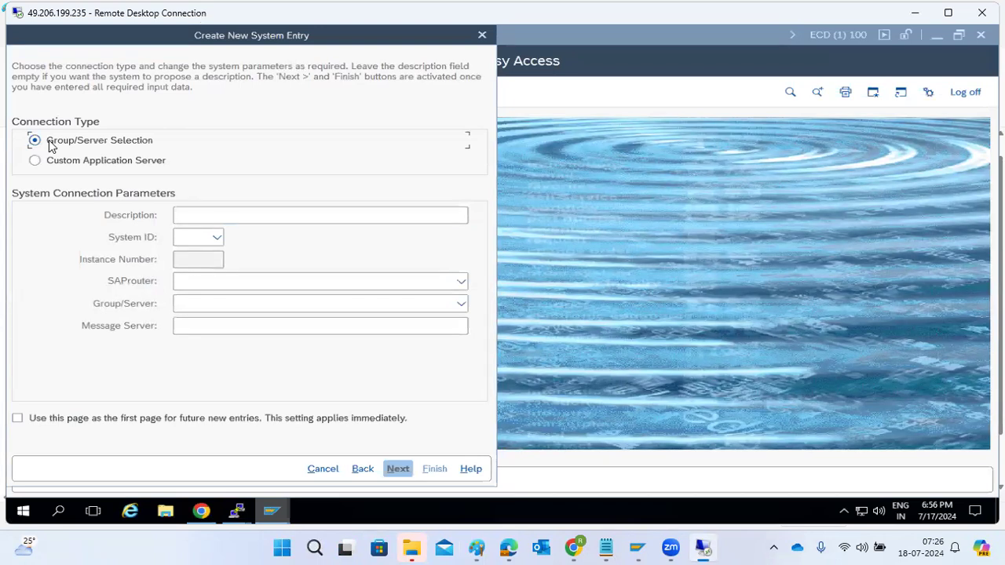
left_click(201, 213)
type("S")
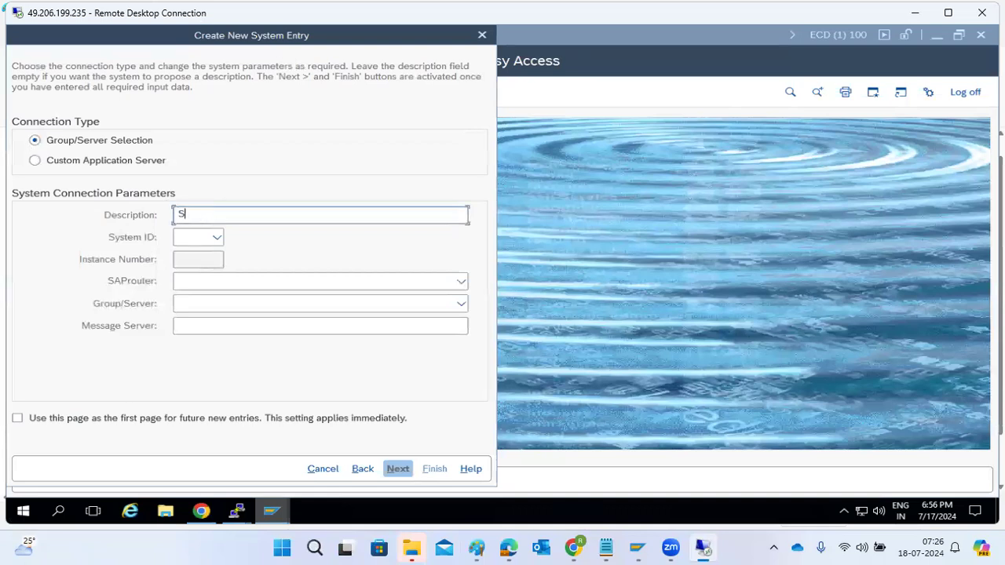
type("AP ECD GROUPS")
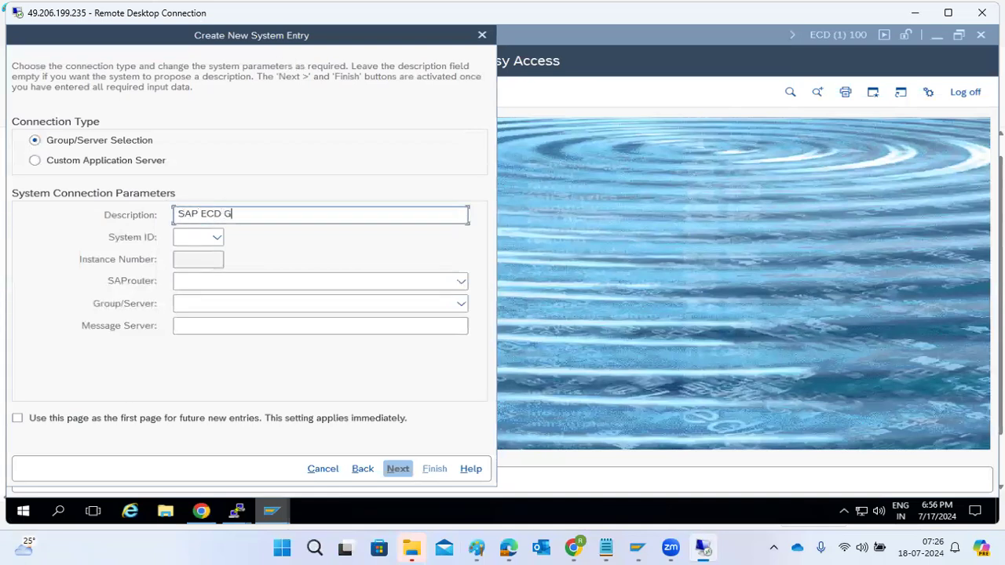
Enter ECD as the system ID and begin the message server address with kponline1:33
left_click(179, 236)
type("ECD")
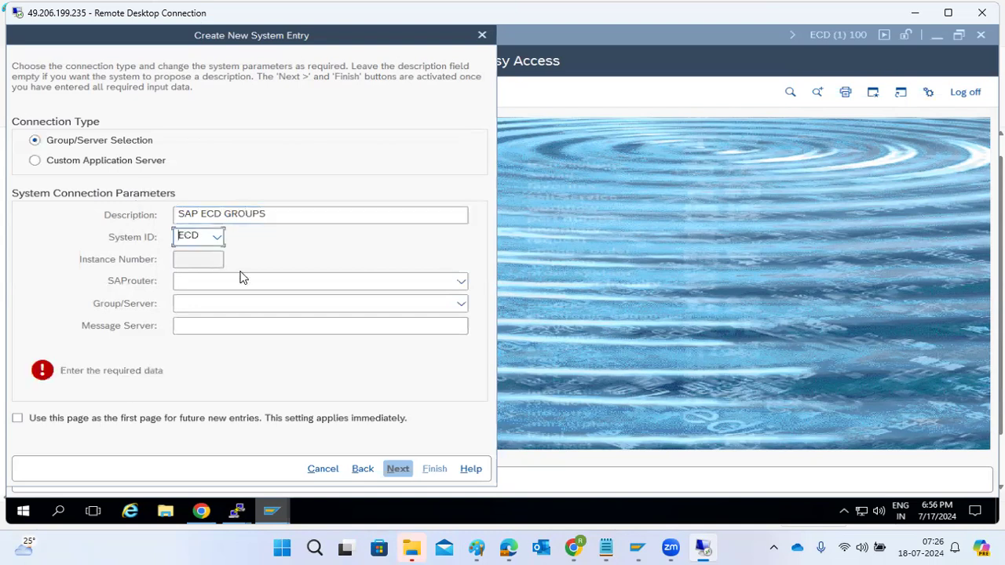
left_click(194, 328)
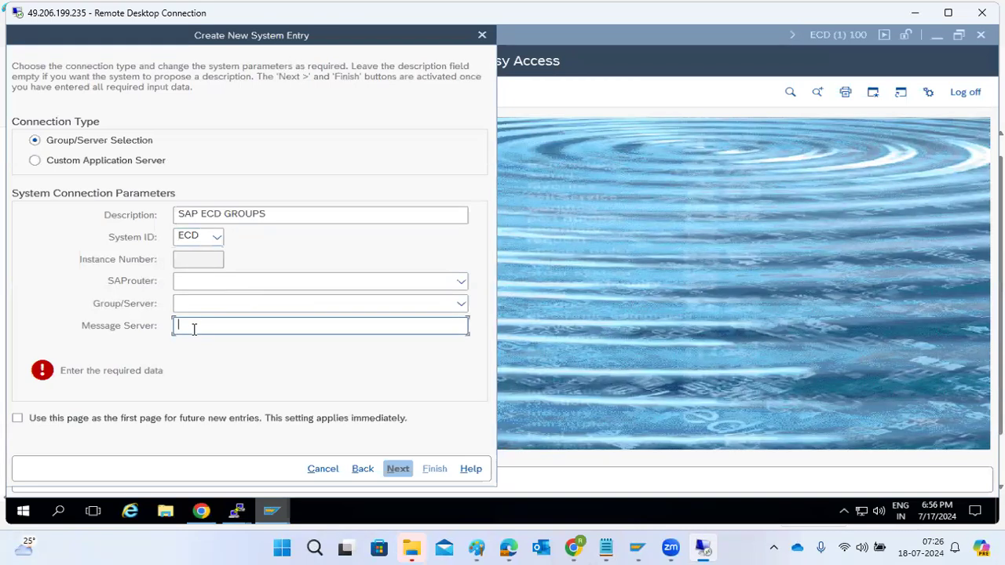
type("kponline1:33")
Open transaction smms in the SAP session and look up the message server's host and port
left_click(522, 297)
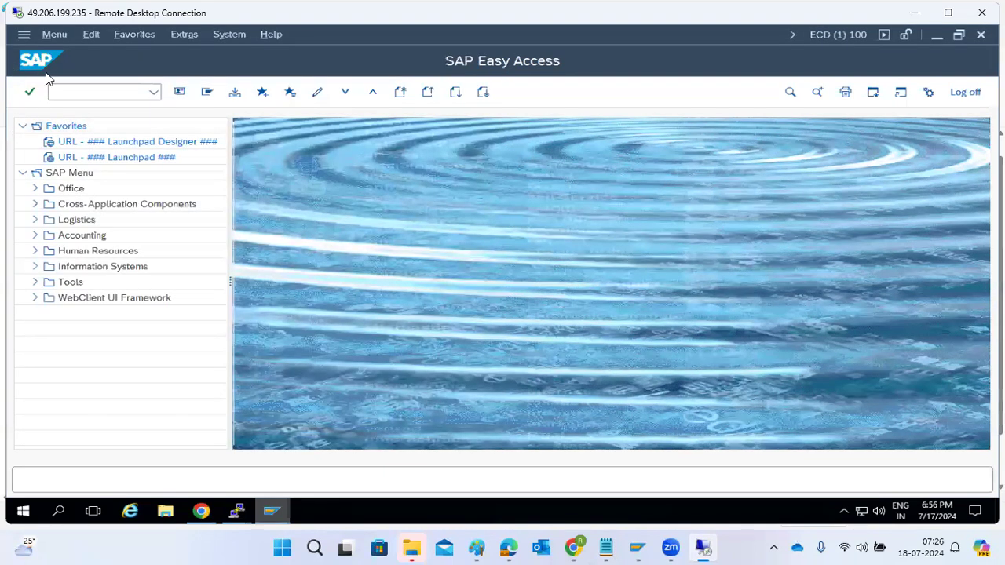
type("smms")
key("Return")
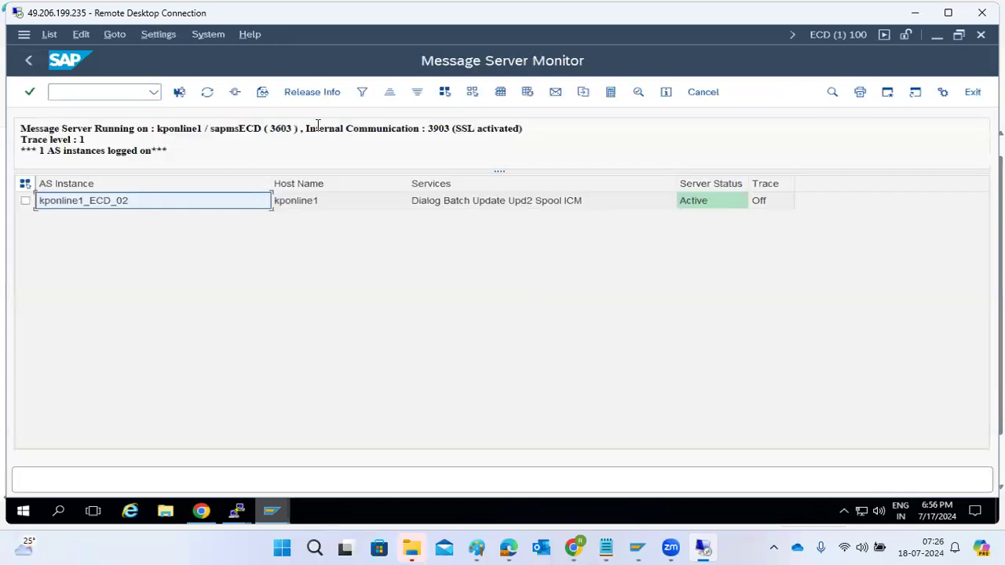
left_click(289, 206)
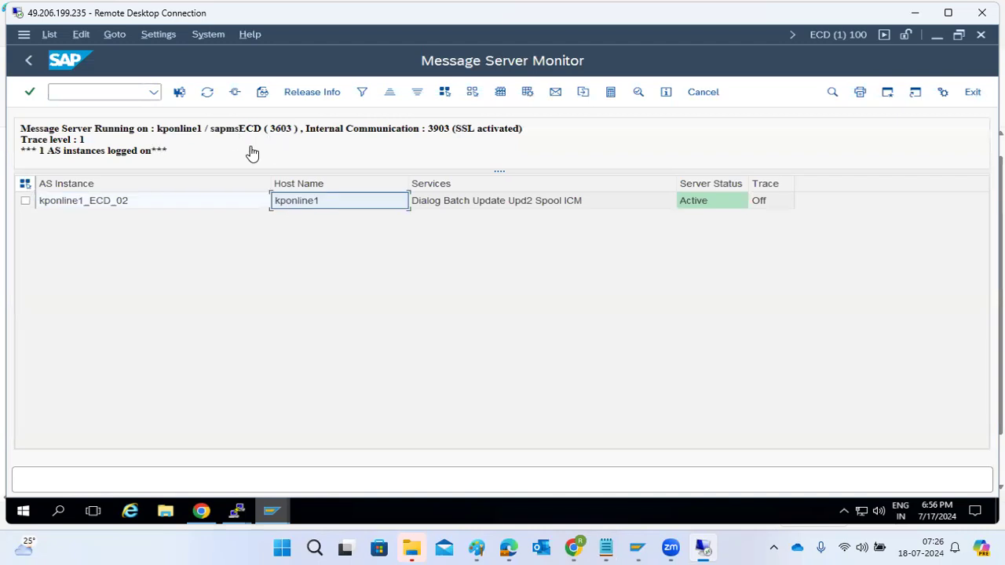
double_click(284, 128)
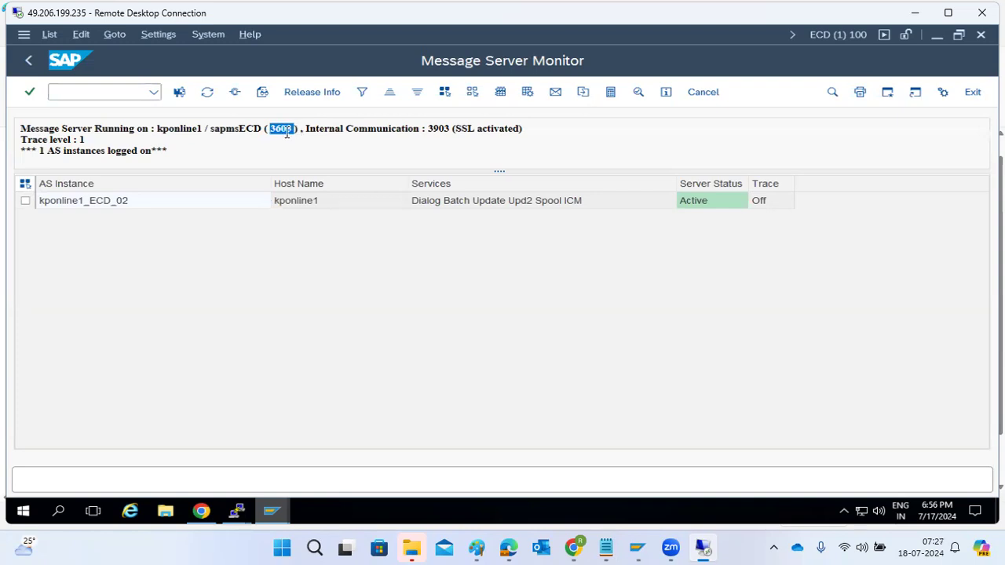
left_click(288, 132)
Return to the new system entry, complete the message server as kponline1:3303 and try to list its logon groups
left_click(239, 510)
mouse_move(266, 513)
left_click(206, 443)
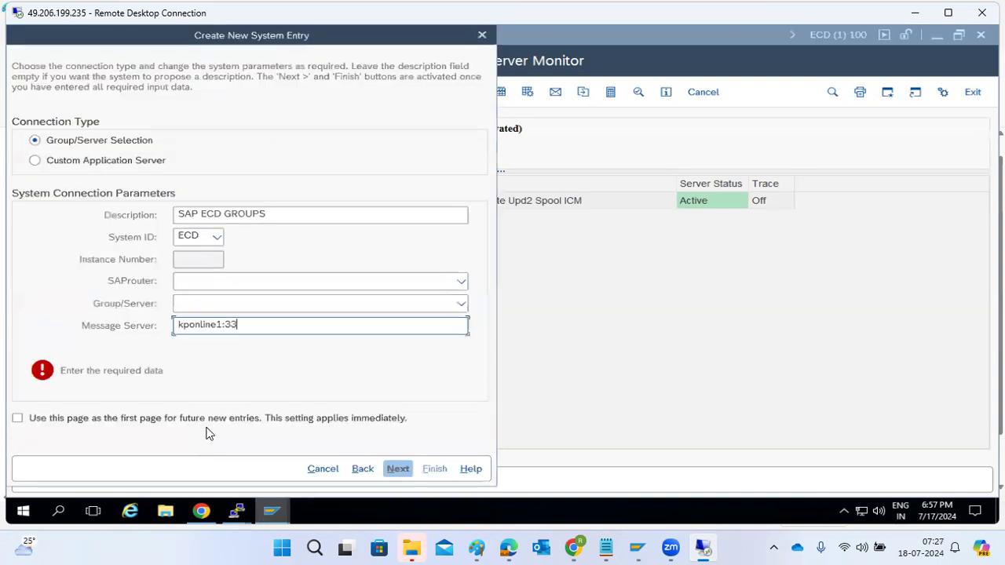
type("3")
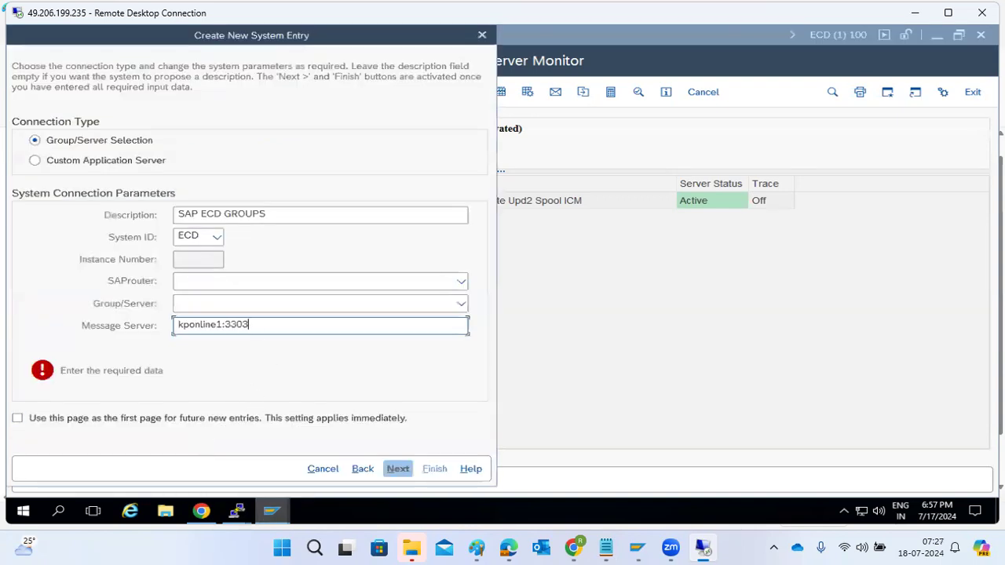
left_click(461, 307)
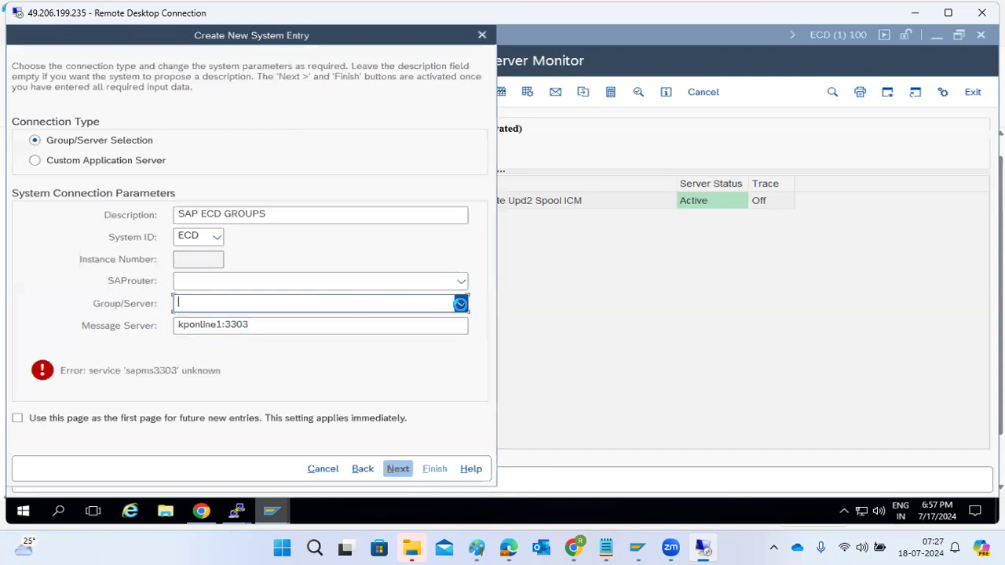
Change the message server to kponline1:3306 and try again to list the logon groups
left_click(327, 324)
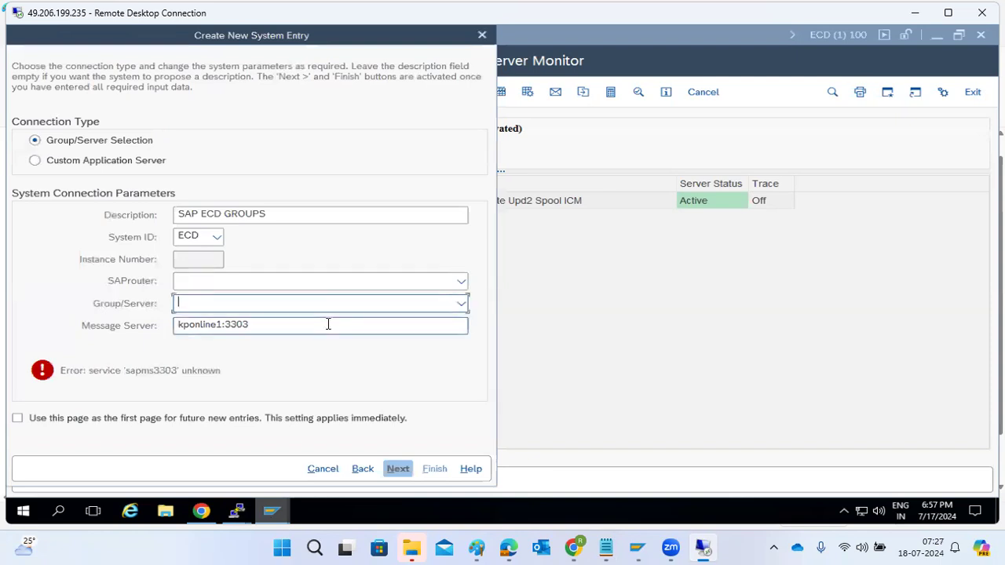
key("BackSpace")
type("6")
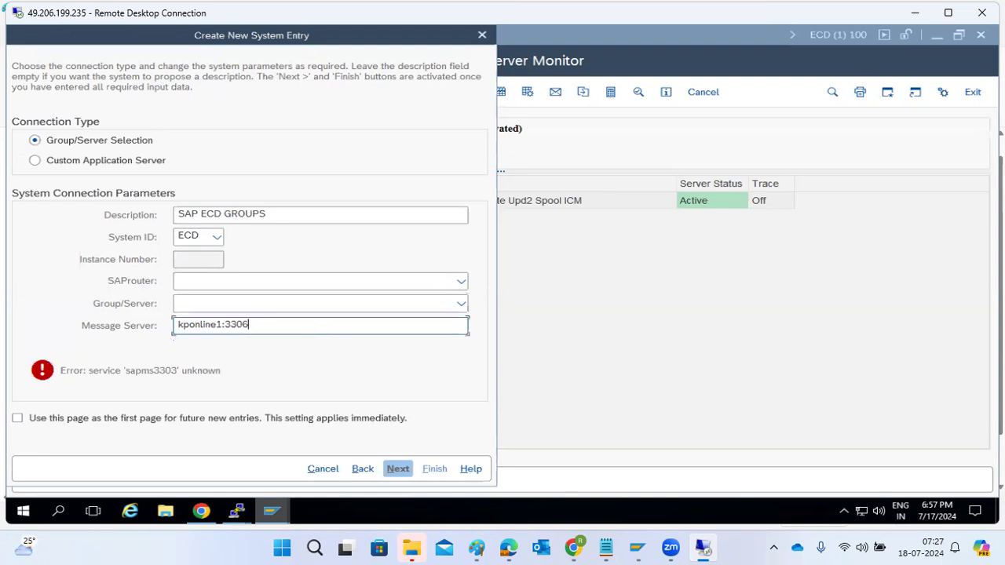
left_click(462, 306)
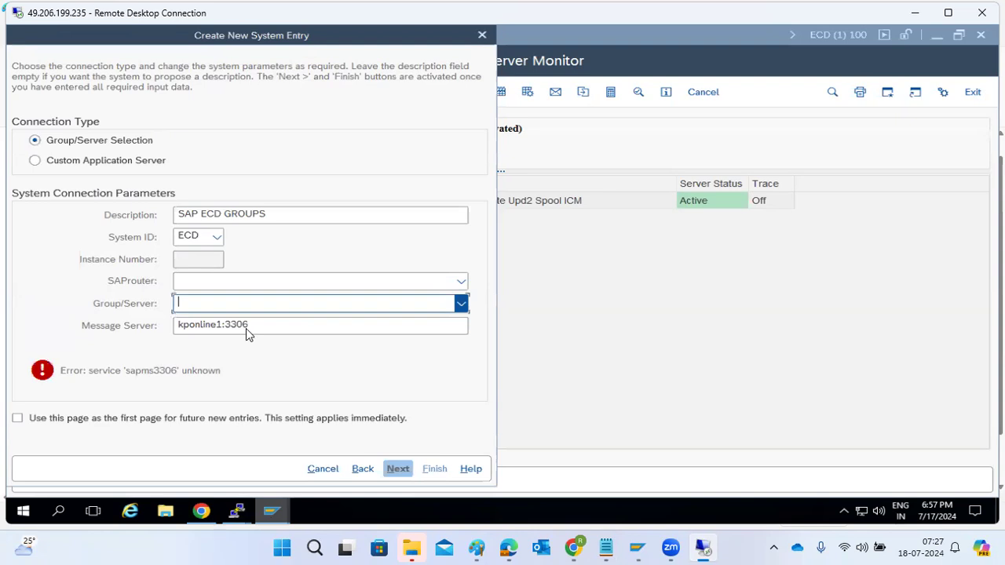
Correct the message server to kponline1:3603 and request the list of available groups
left_click(292, 324)
key("BackSpace")
key("BackSpace")
key("BackSpace")
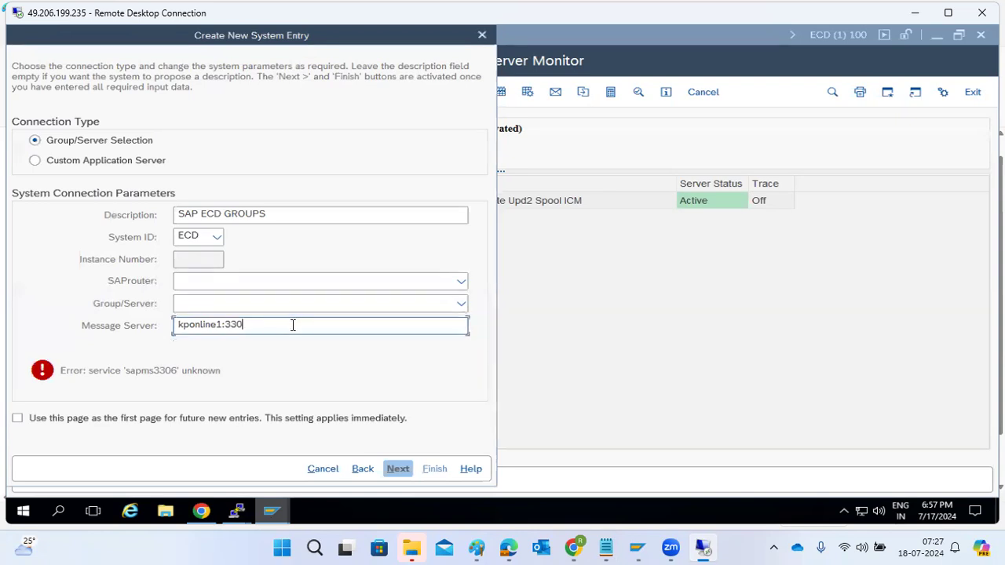
type("603")
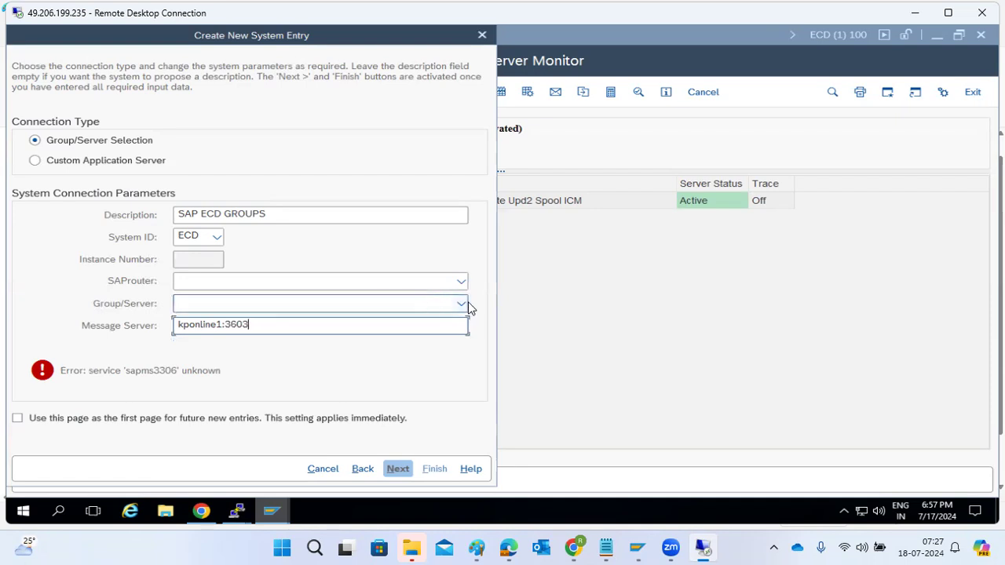
left_click(466, 303)
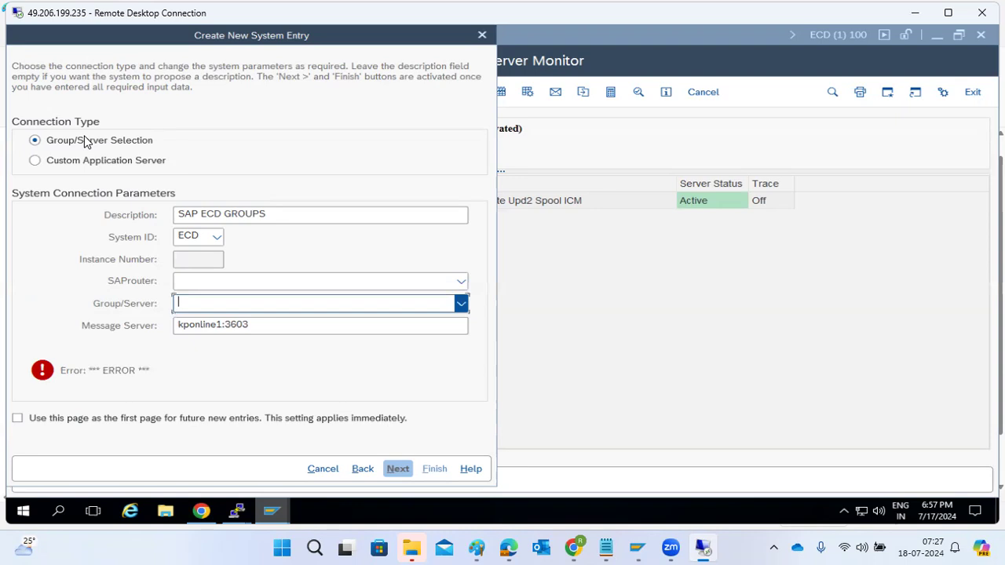
Check the port in the message server address and retry loading the Group/Server list
left_click(239, 324)
left_click_drag(224, 324, 261, 321)
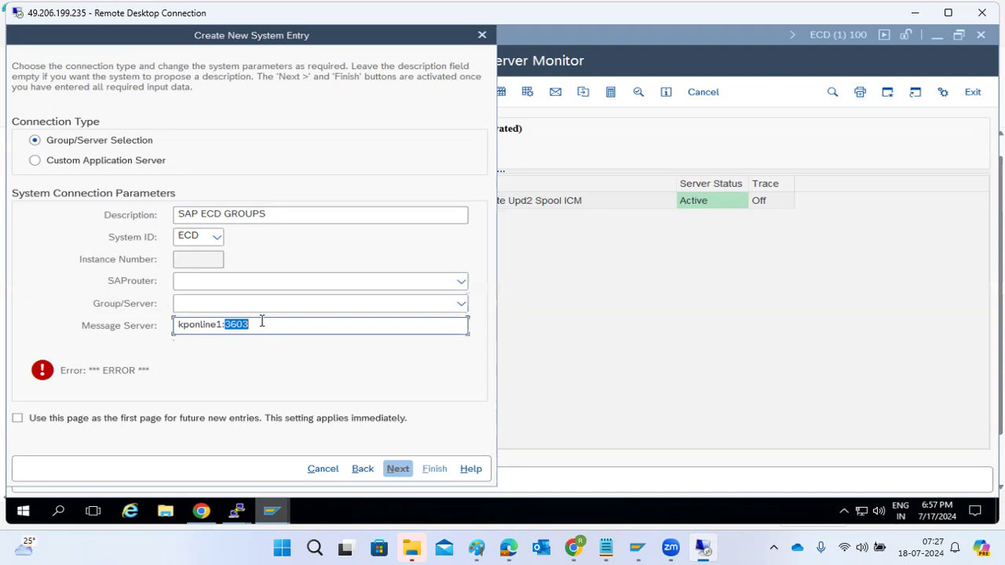
left_click(460, 303)
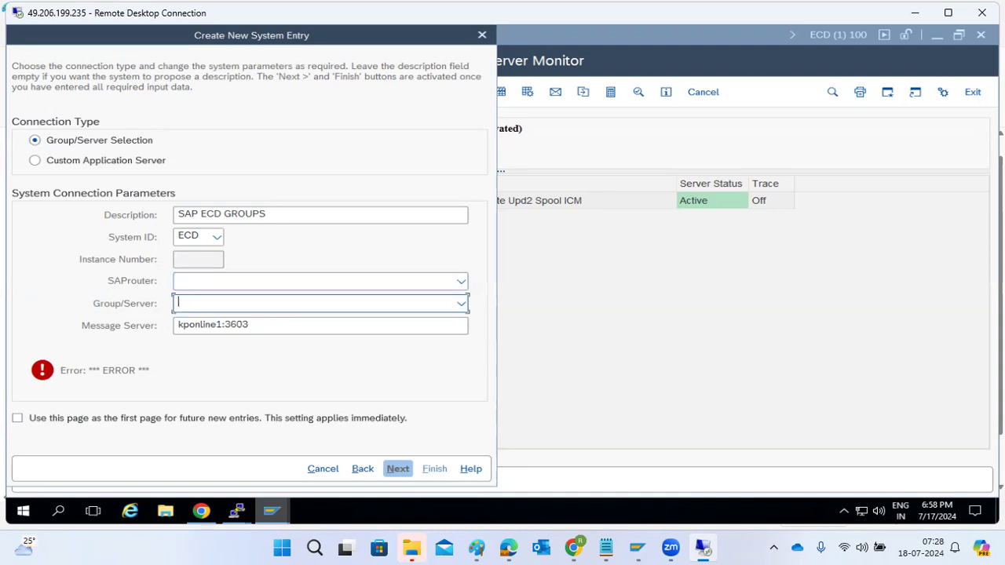
Re-enter the group/server connection page for ECD, retry loading logon groups from kponline1:3603, and discard the new system entry
left_click(362, 469)
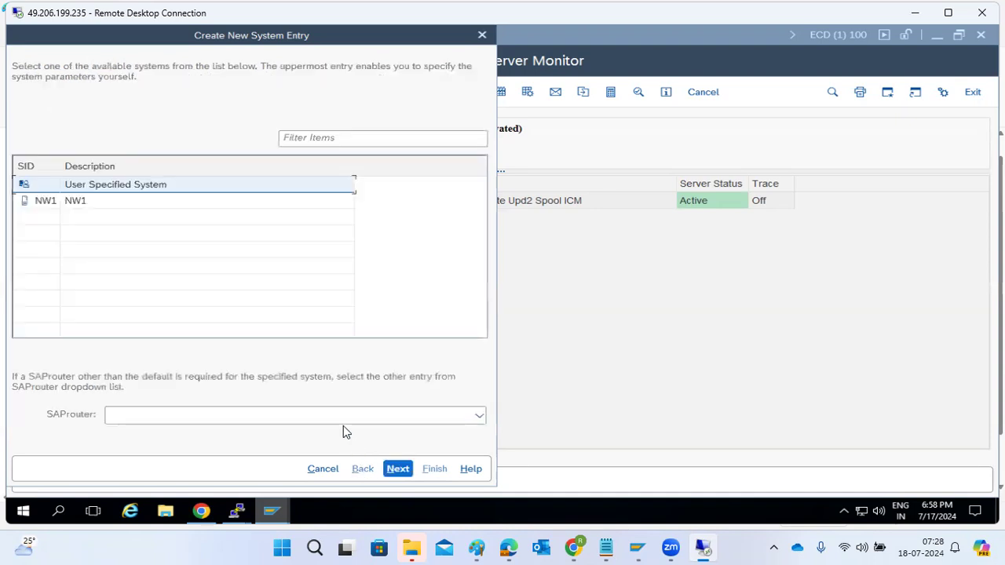
left_click(398, 475)
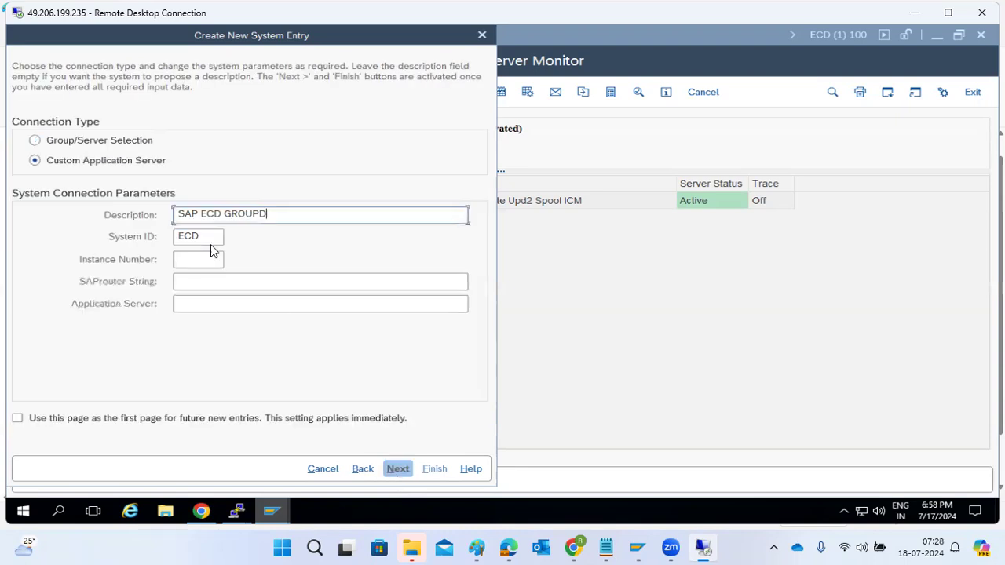
left_click(106, 148)
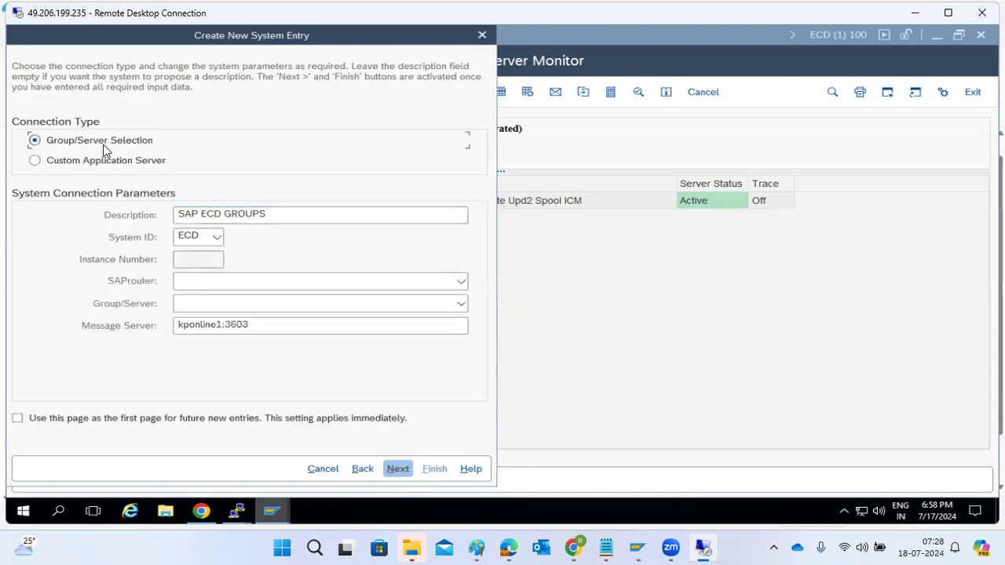
left_click(259, 325)
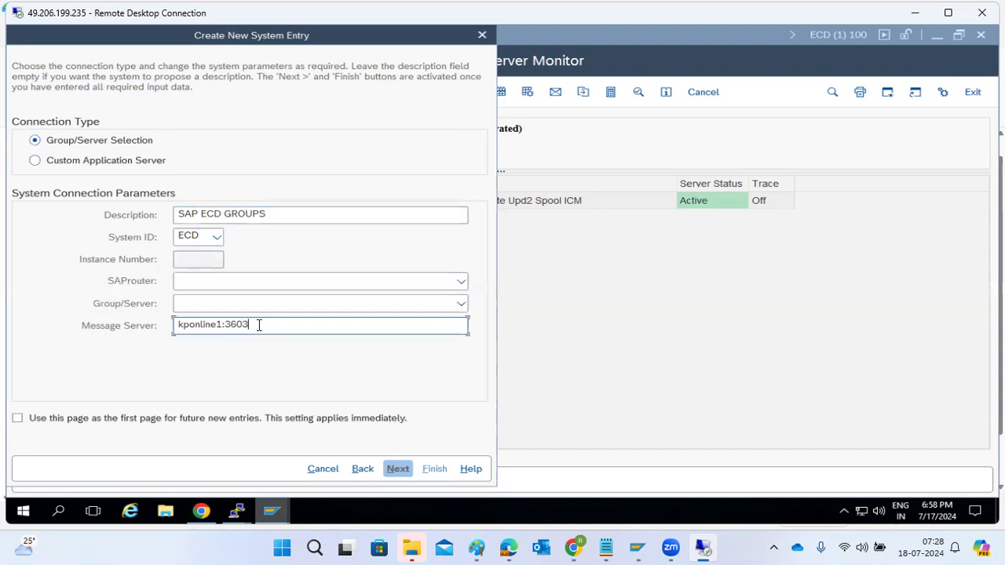
left_click(461, 305)
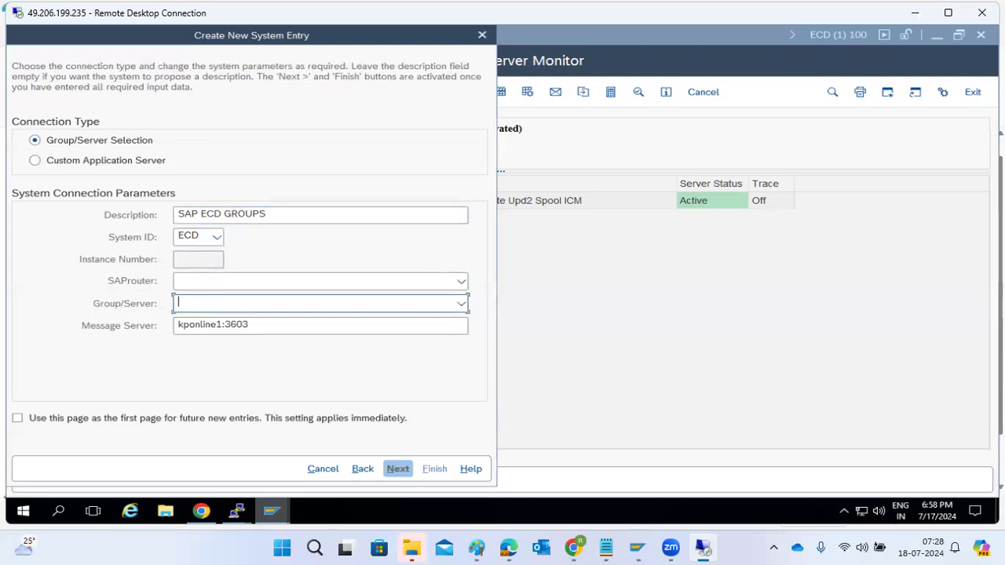
left_click(363, 469)
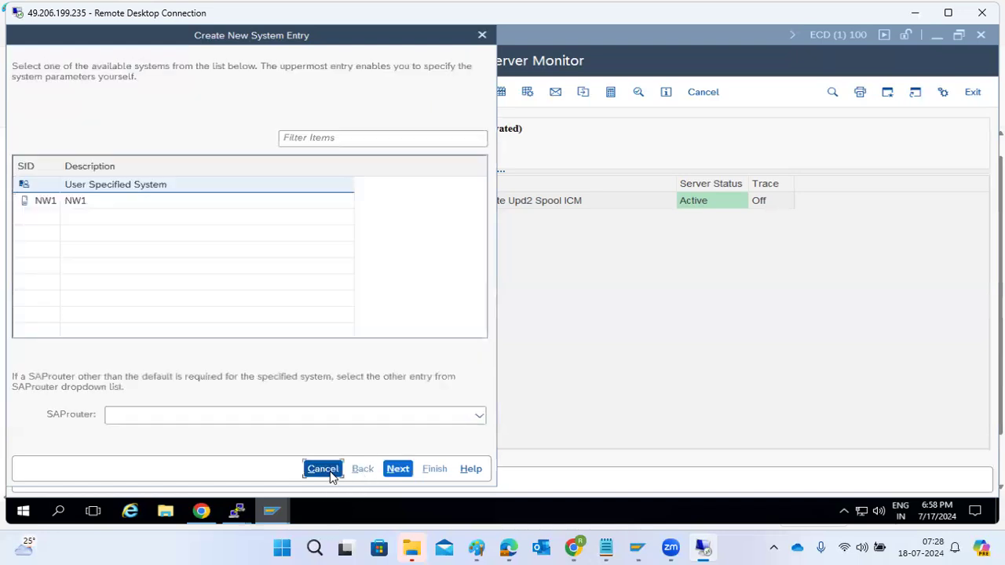
left_click(323, 468)
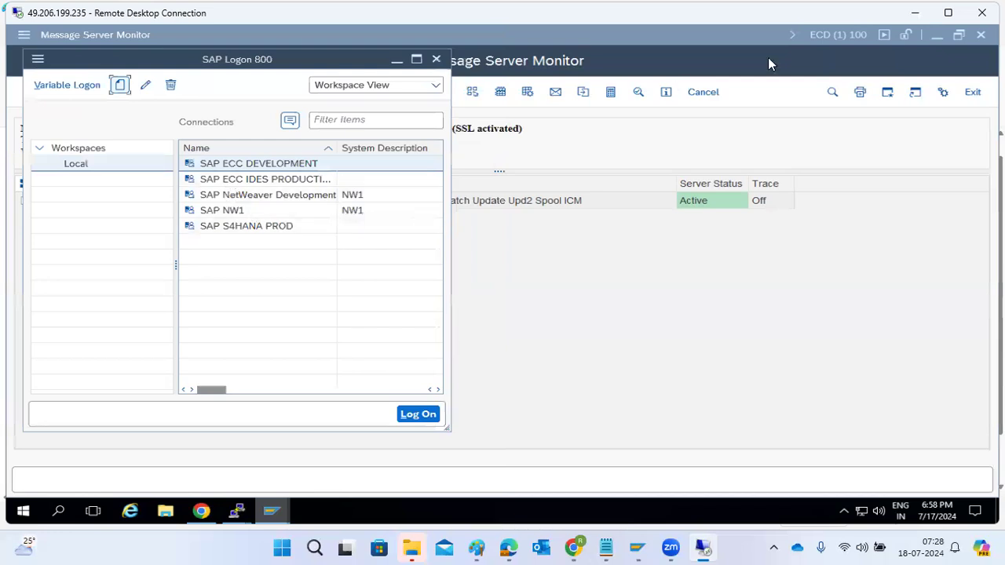
Set the current remote session aside and start a Remote Desktop connection to the computer kponline1
left_click(916, 12)
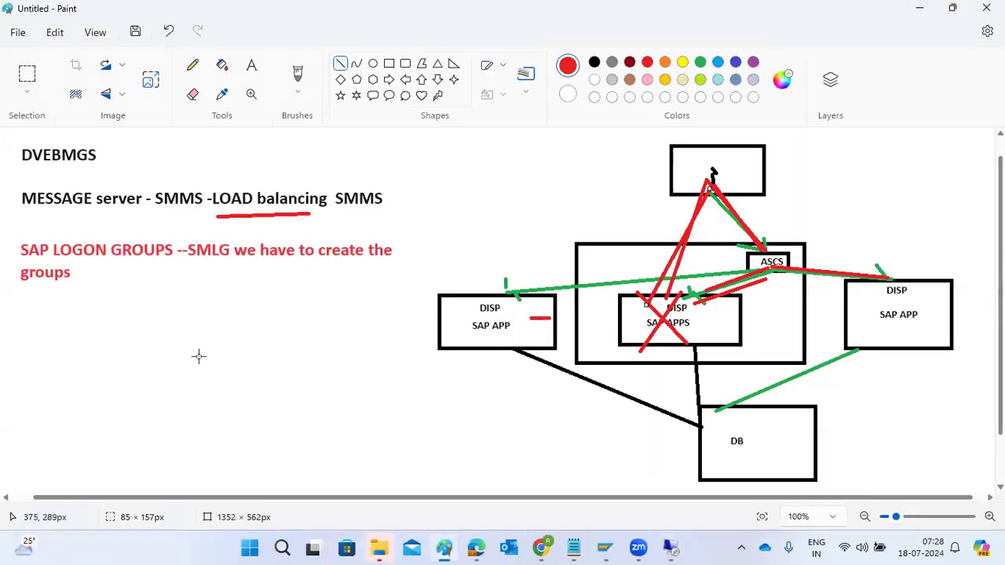
key("super+r")
left_click(153, 500)
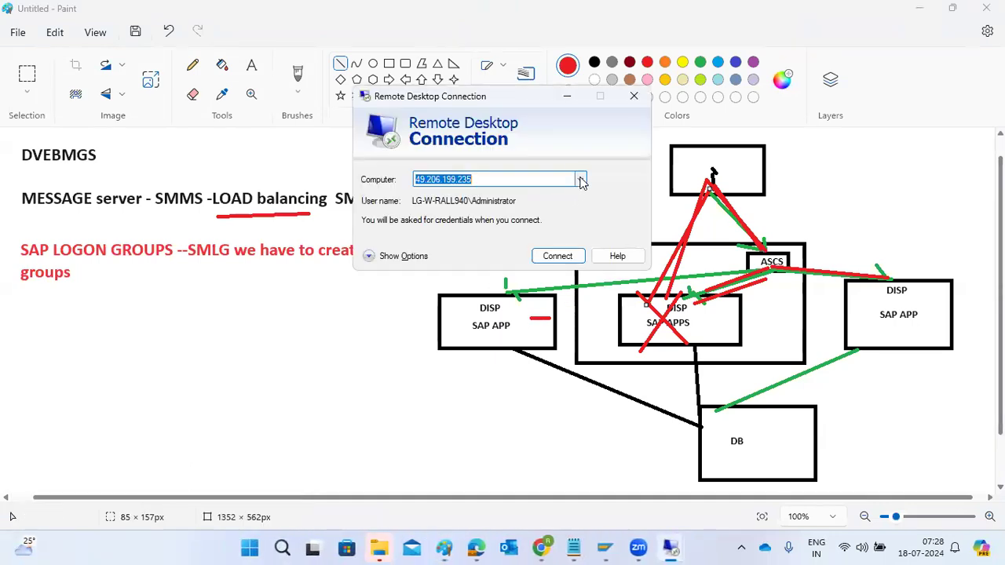
type("kponline1")
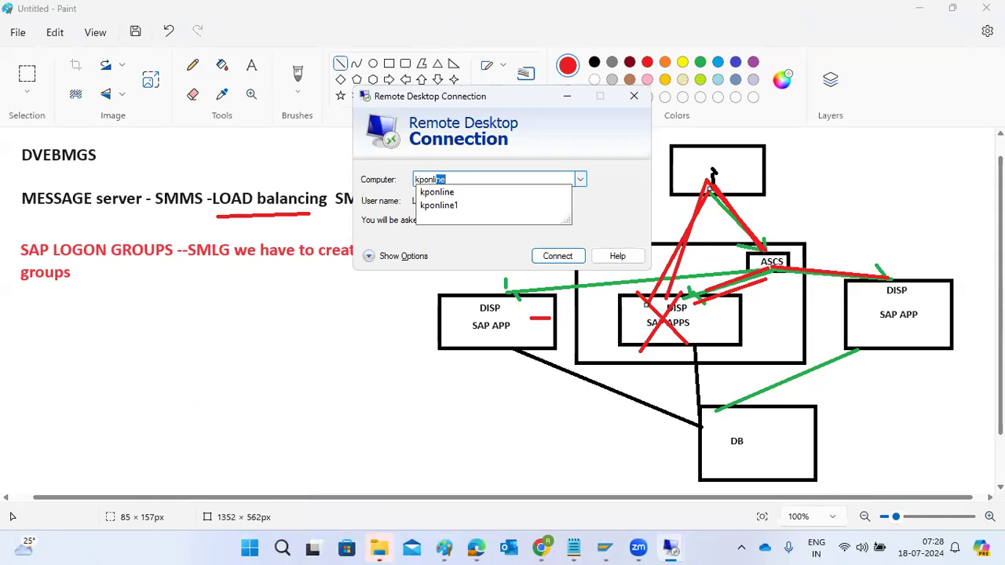
left_click(550, 259)
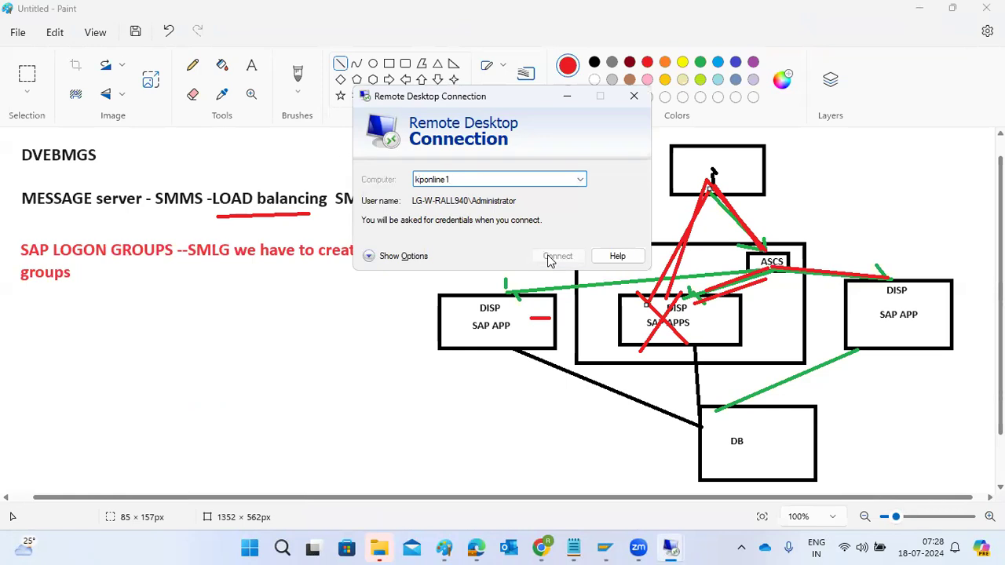
left_click(600, 257)
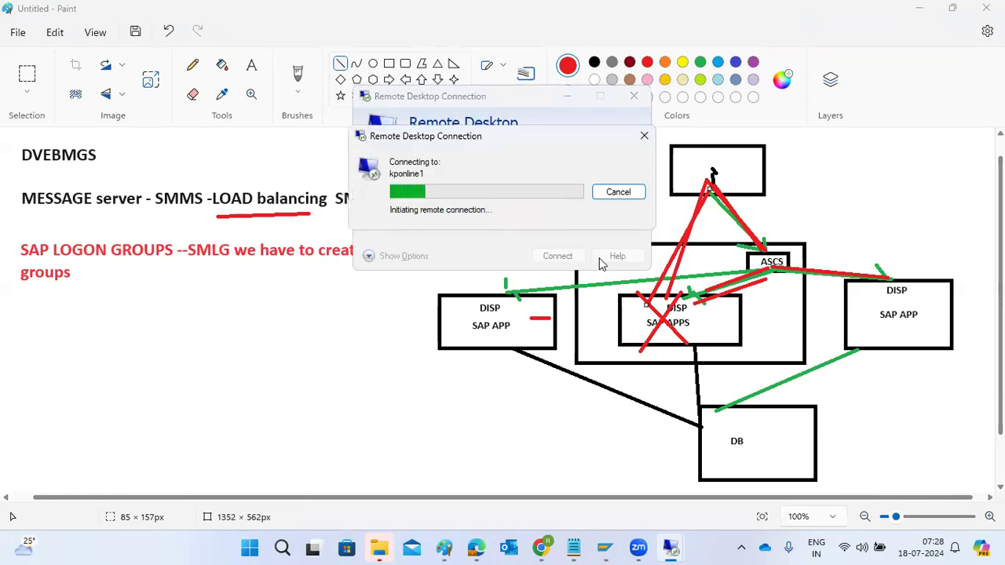
Sign in to kponline1 by entering the Administrator account password and continue to its desktop
type("••••••••••••")
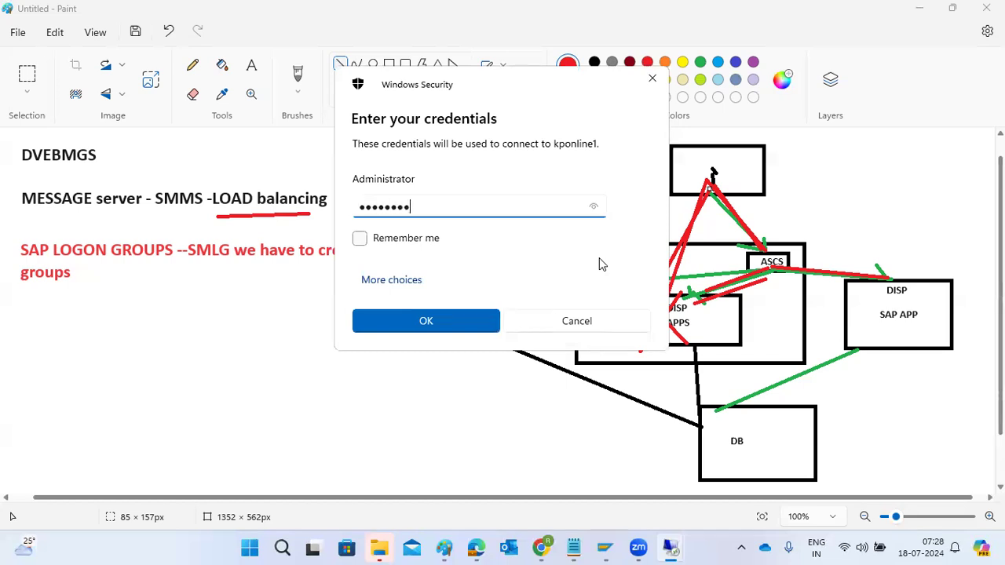
key("Return")
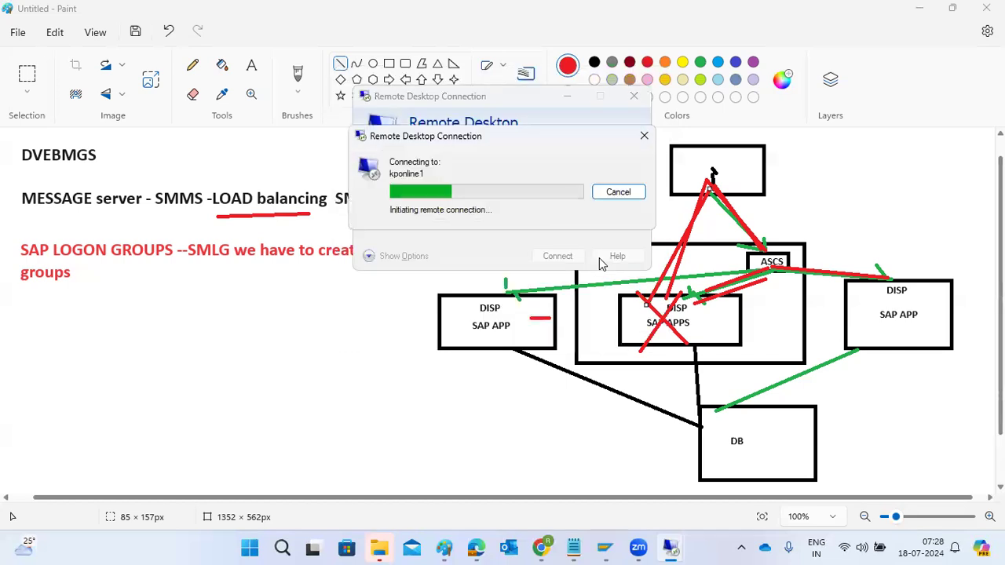
left_click(547, 308)
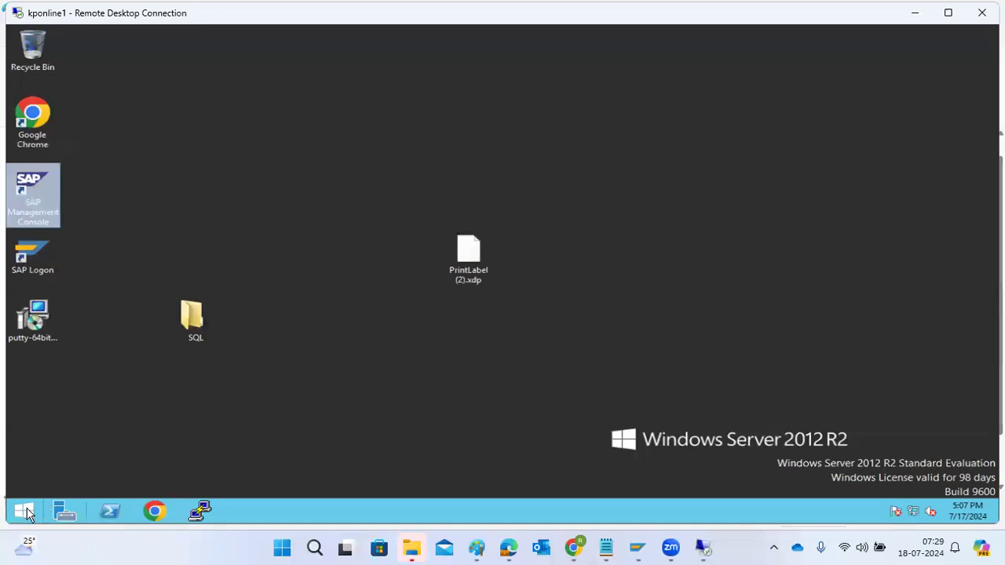
Open SAP Management Console and request the access points of instance kponline1 3 under system ECD
double_click(36, 181)
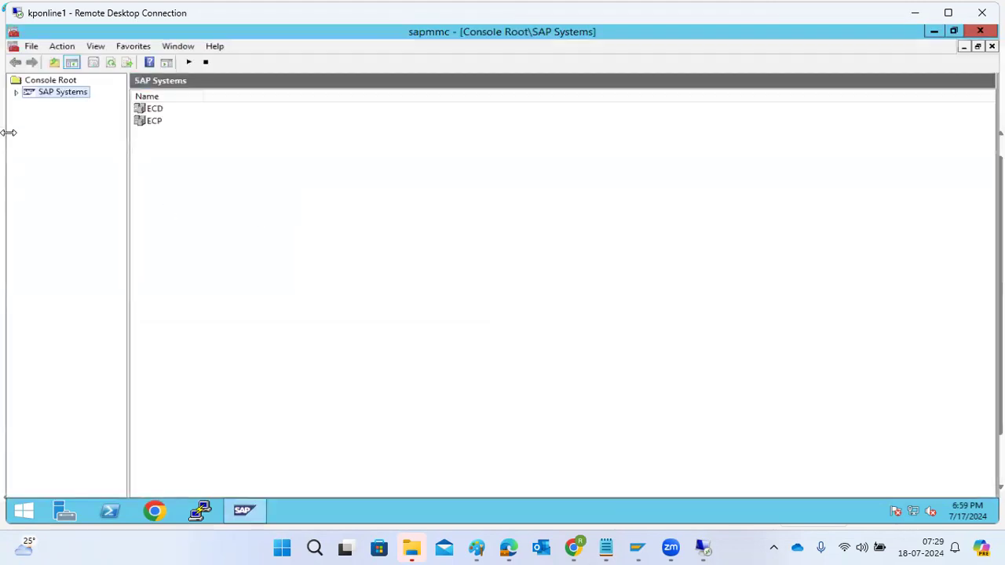
left_click(16, 93)
left_click(29, 104)
left_click(44, 151)
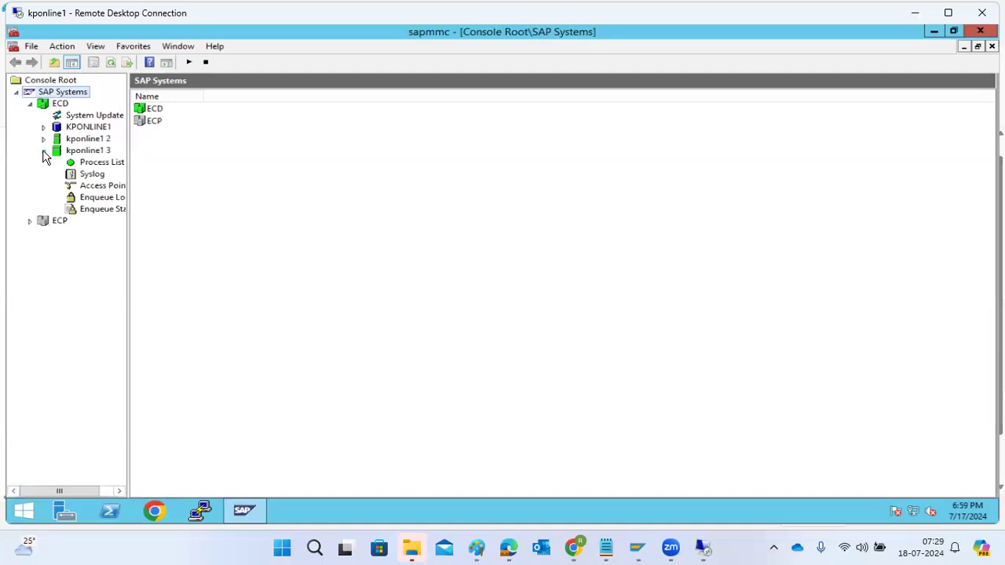
left_click(90, 189)
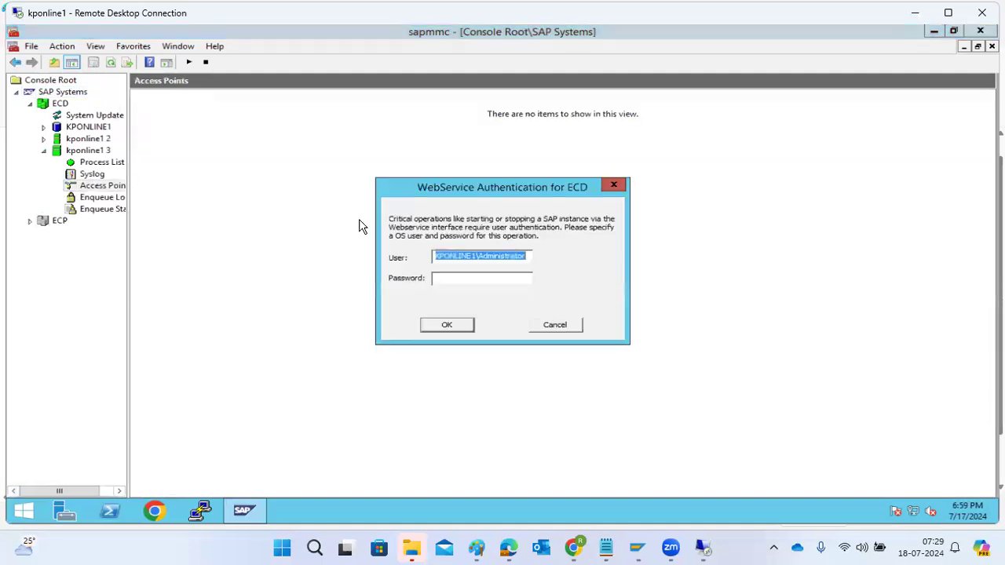
Authenticate the ECD web service with the OS user's password and check the msg_server access point on port 3603
left_click(476, 279)
type("************")
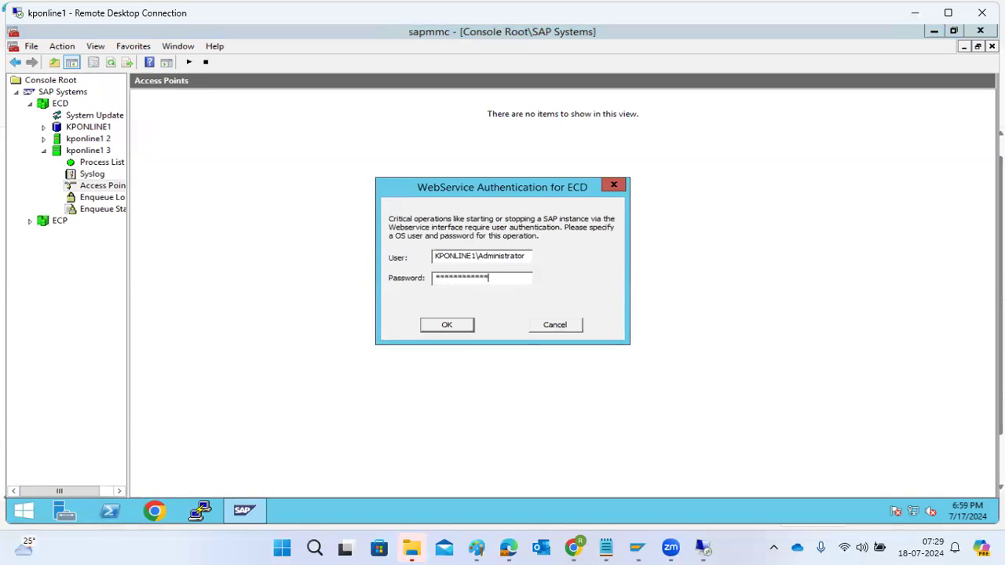
key("Return")
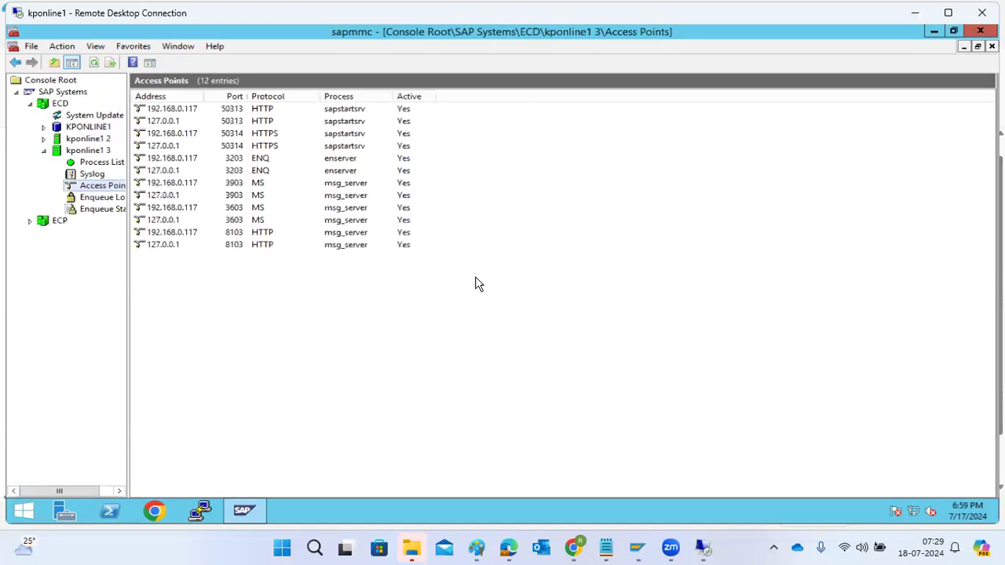
left_click(220, 209)
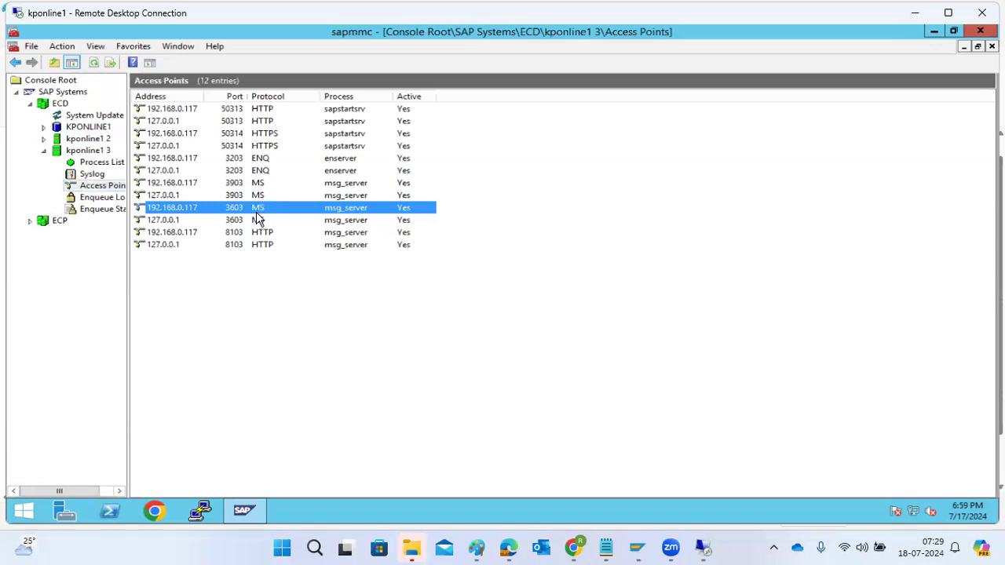
Search the server for the firewall, open Windows Firewall with Advanced Security and show its inbound rules
left_click(245, 506)
left_click(22, 511)
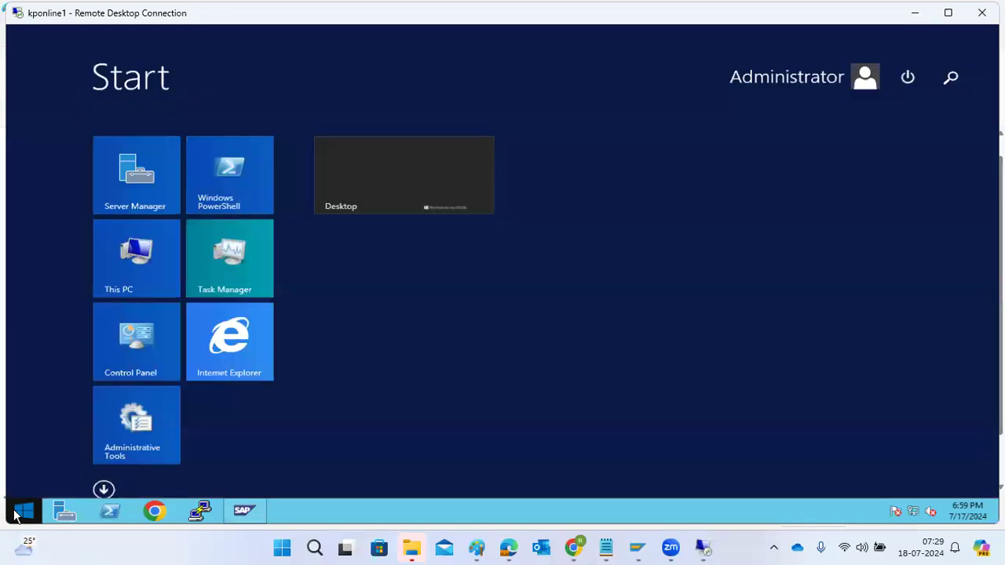
left_click(952, 78)
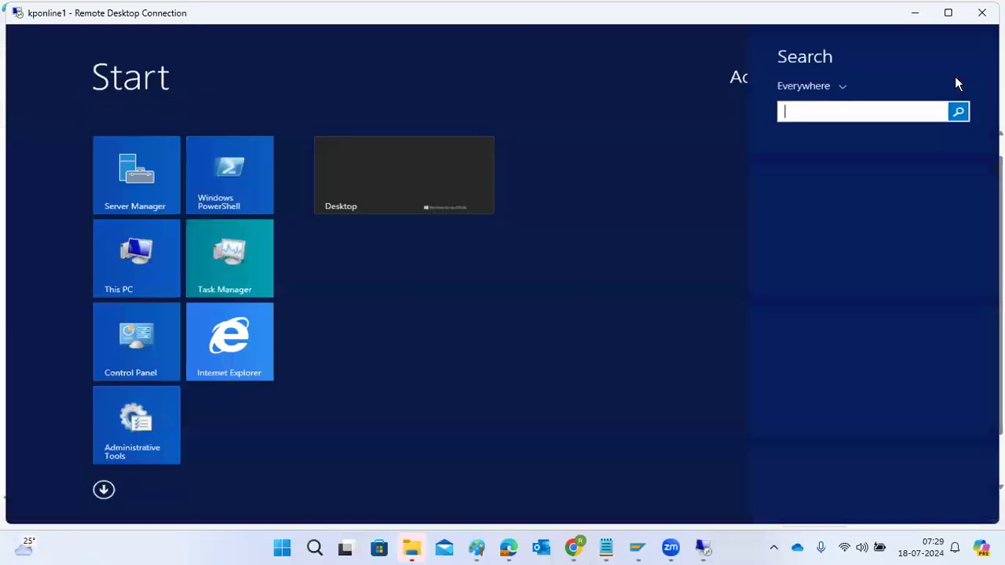
type("firewall with Advanced Security")
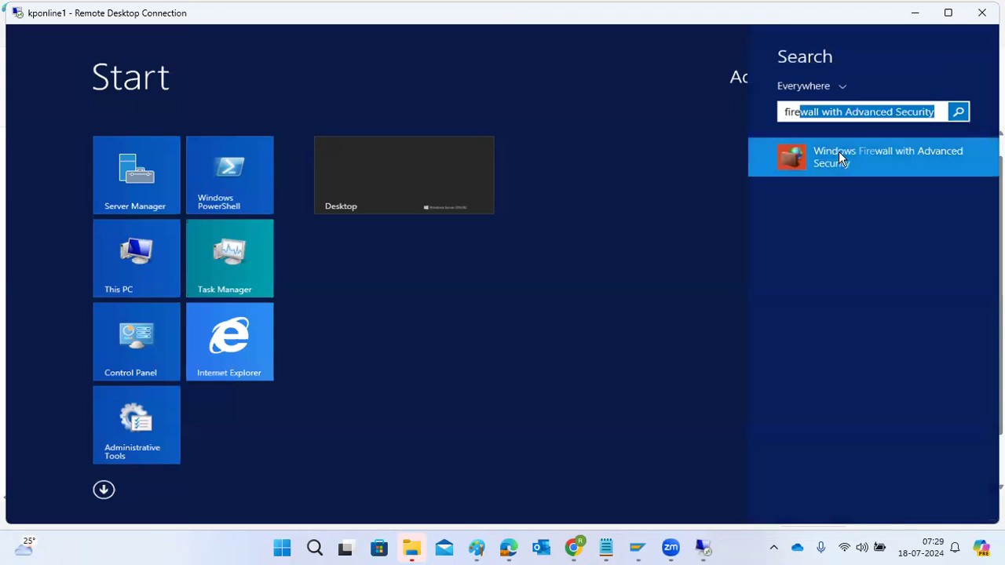
left_click(839, 157)
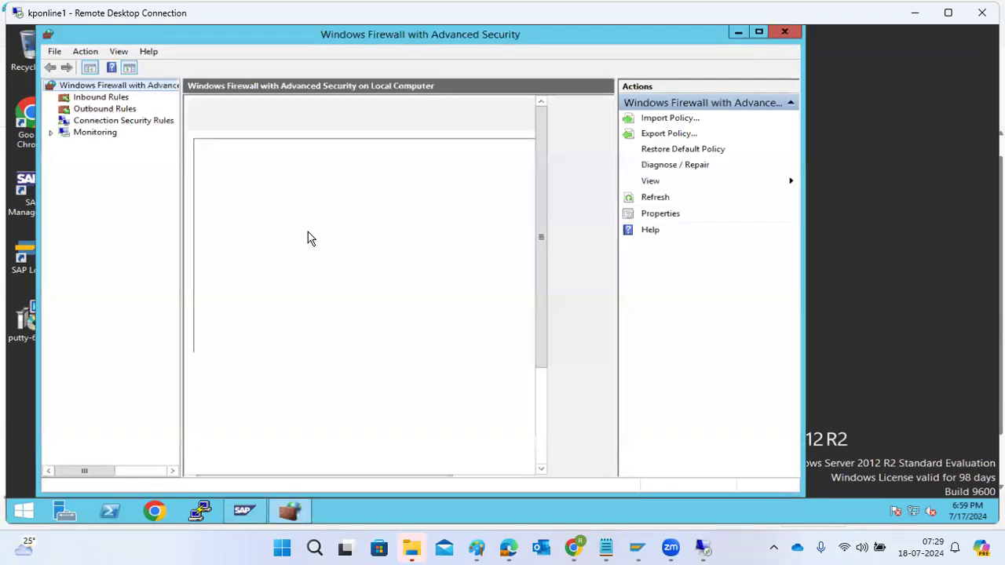
left_click(93, 100)
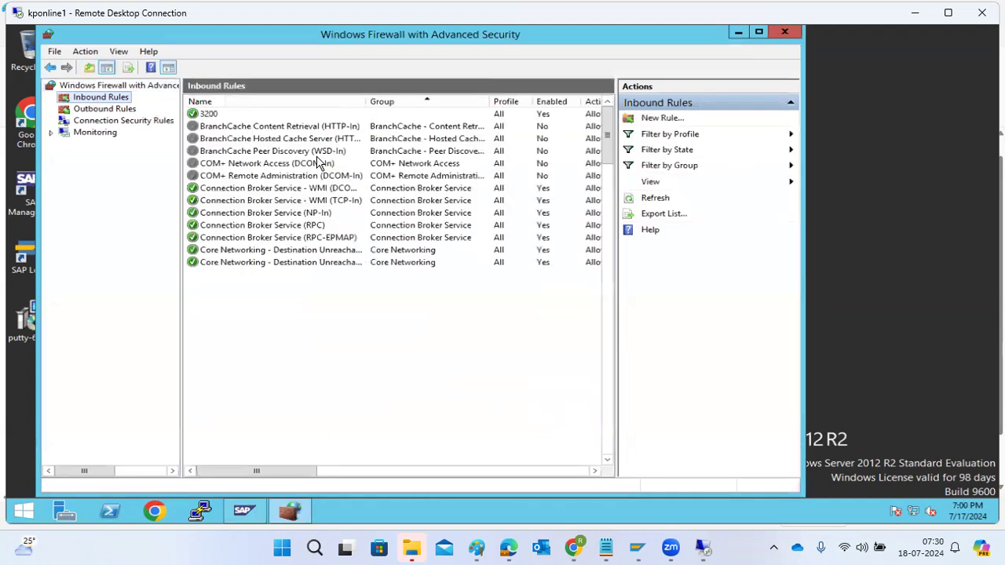
Open the protocol and port settings of inbound rule 3200 and review its list of specific local ports
left_click(208, 115)
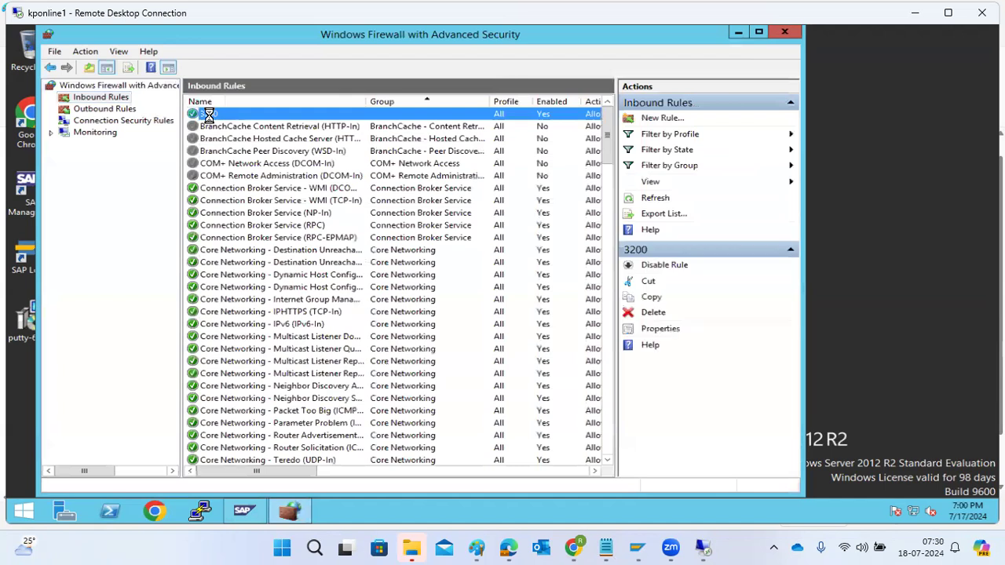
double_click(209, 115)
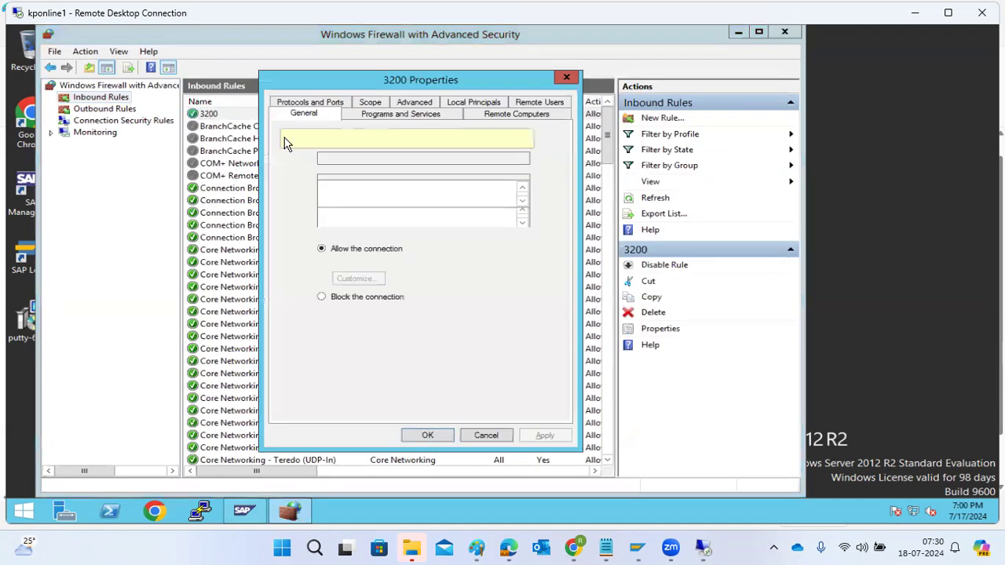
left_click(300, 104)
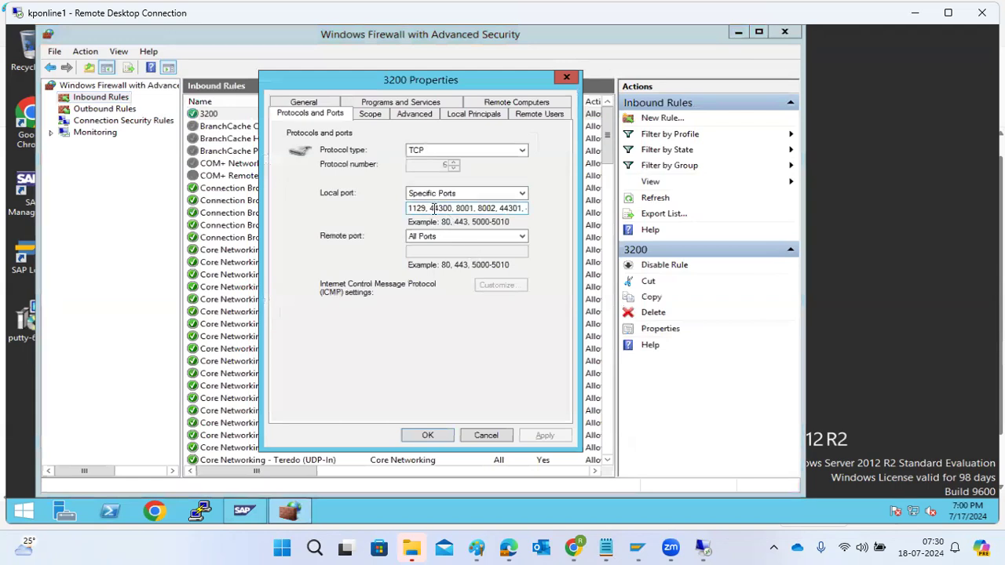
left_click_drag(434, 208, 566, 214)
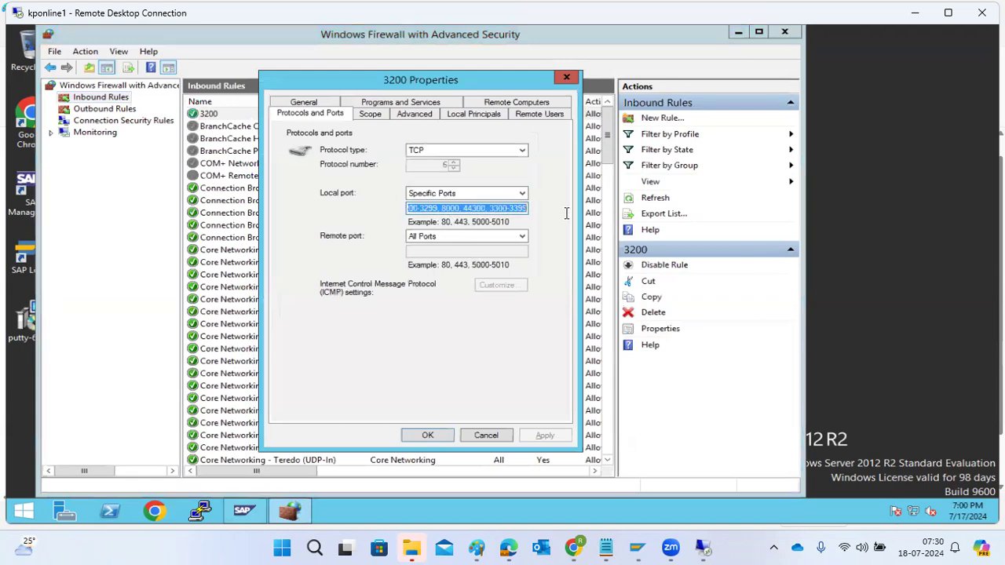
left_click(433, 208)
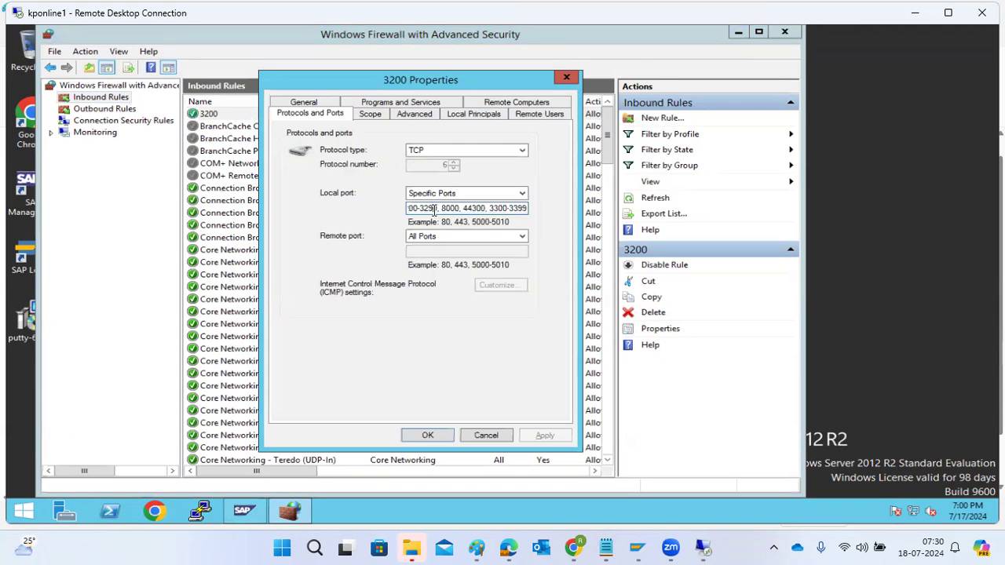
left_click_drag(430, 210, 387, 209)
left_click(470, 209)
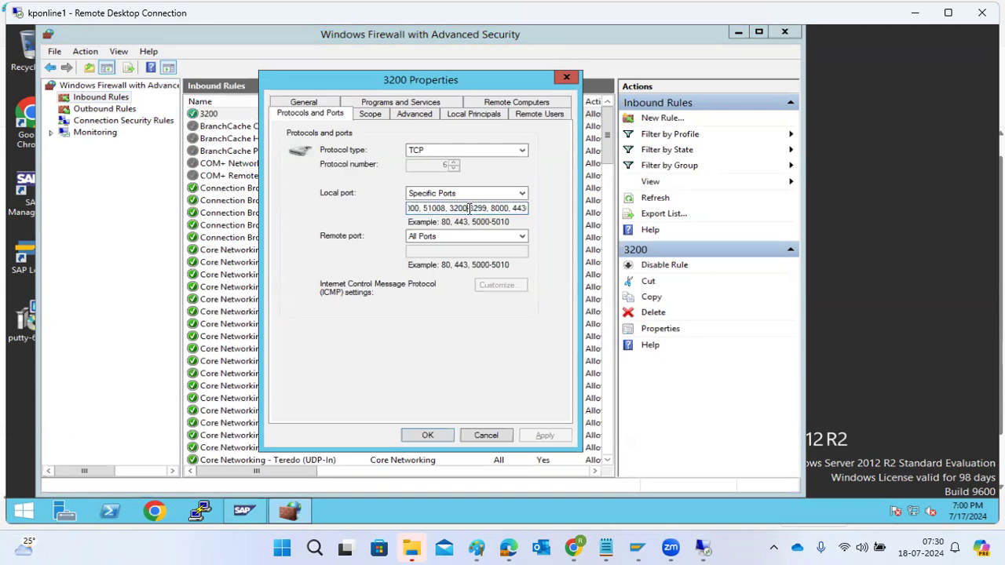
Append the port range 3600-3699 to the rule's specific local ports and save the rule
key("Right")
key("Right")
key("Right")
key("Right")
key("Right")
key("Right")
key("Right")
key("Right")
key("Right")
key("Right")
key("Right")
key("Right")
key("Right")
key("Right")
key("Right")
key("Right")
key("Right")
key("Right")
key("Right")
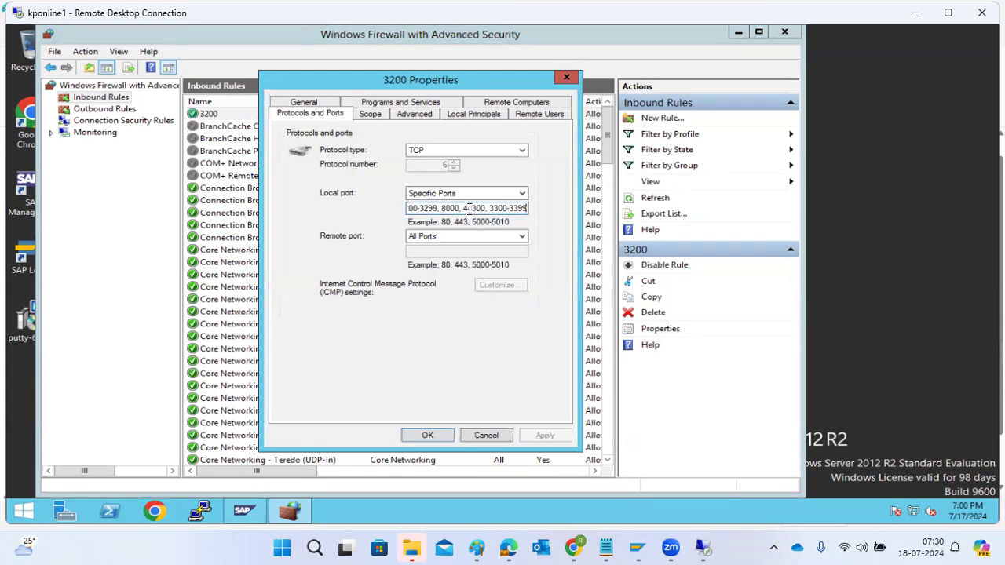
type(",3600-3699")
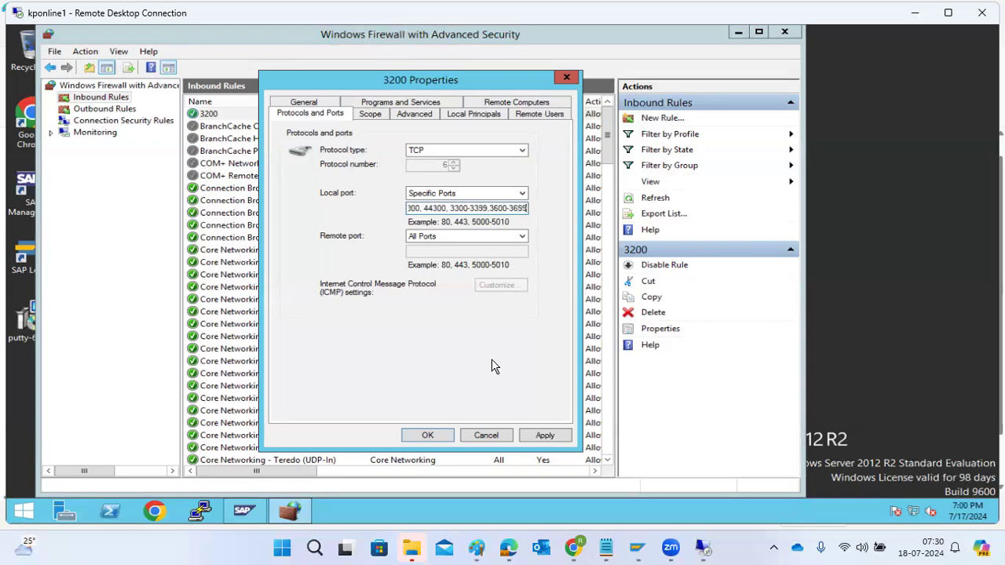
left_click(559, 434)
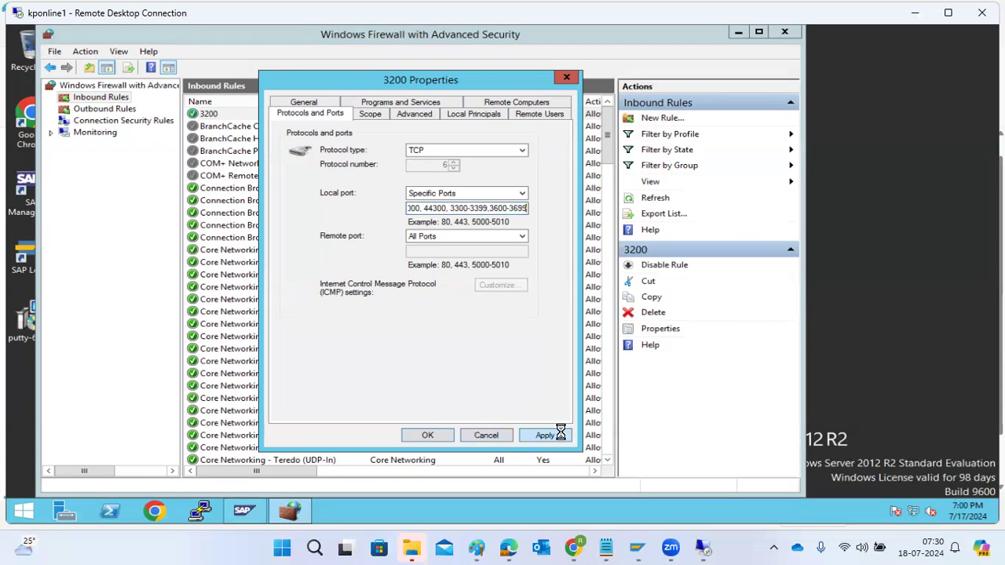
left_click(434, 432)
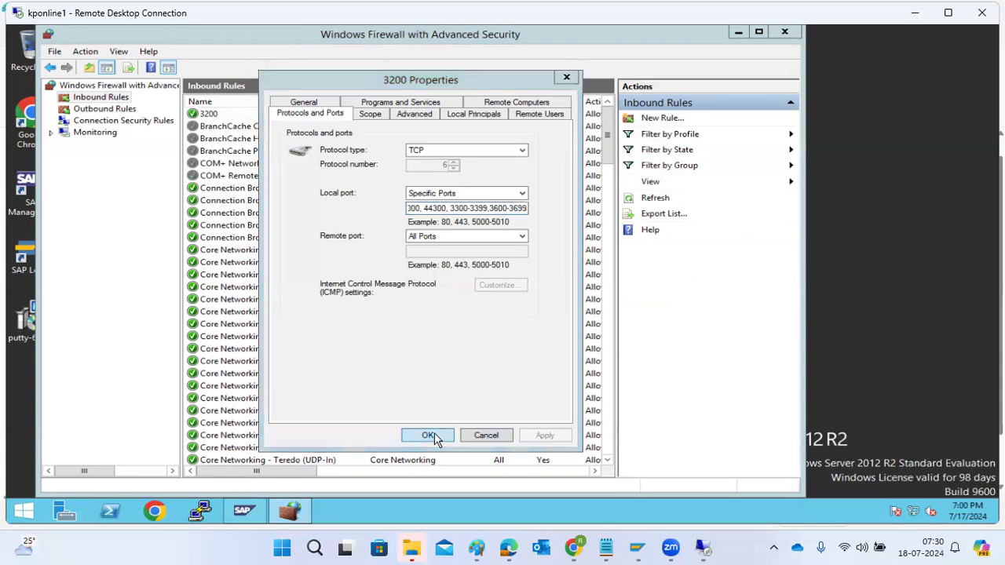
Close the firewall console and switch from the kponline1 session to the other remote desktop session with SAP Logon
left_click(784, 32)
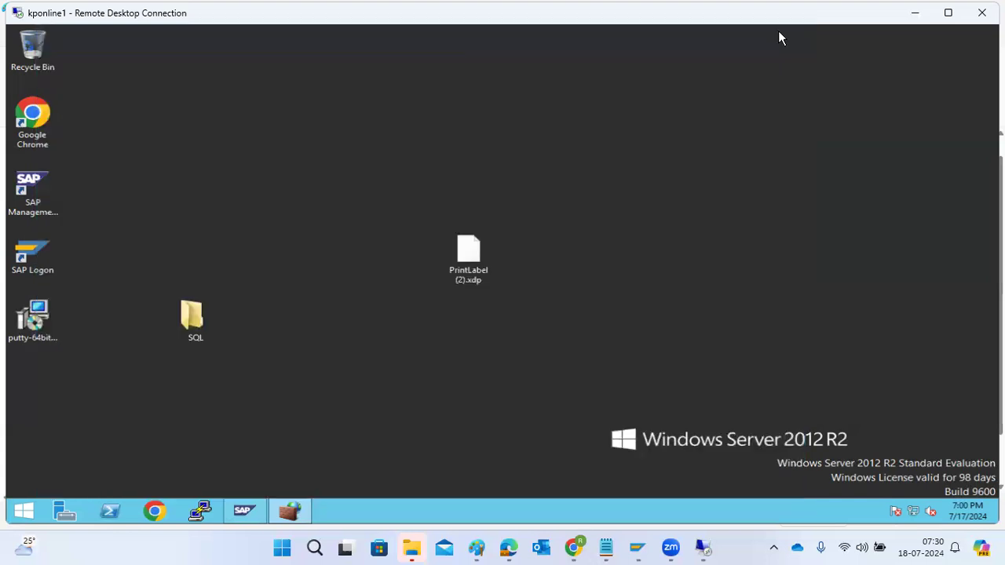
left_click(917, 13)
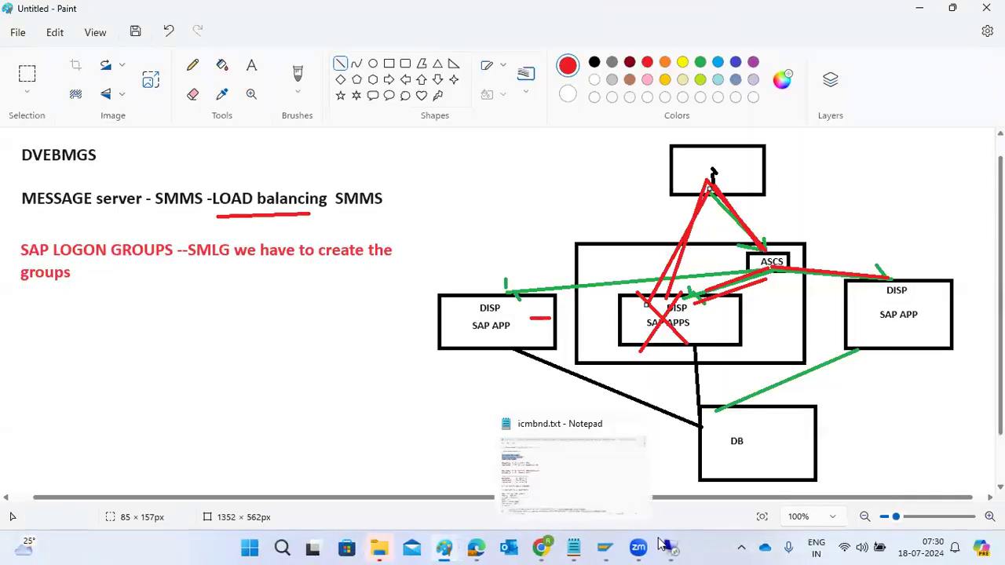
mouse_move(669, 547)
left_click(585, 459)
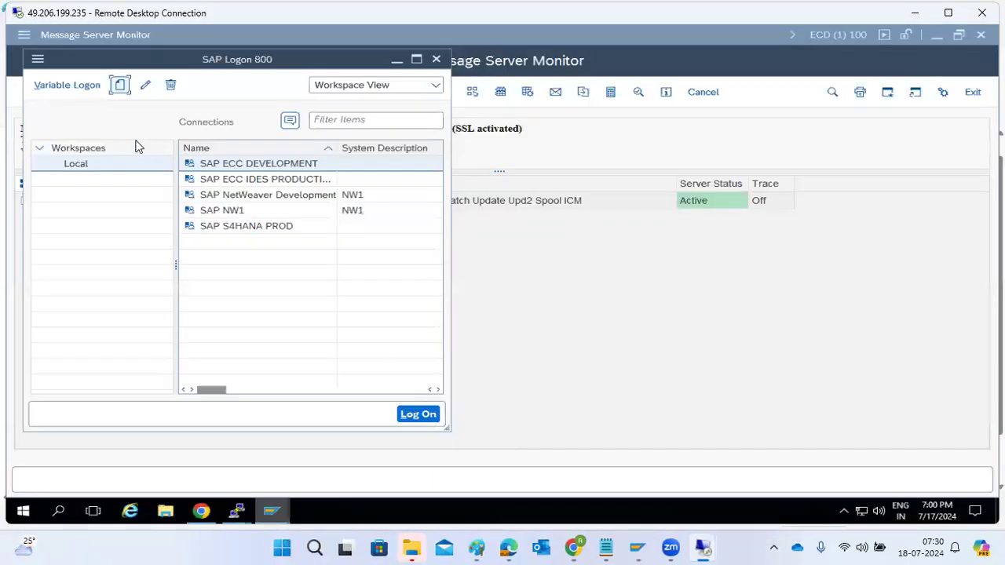
Start a new user-specified SAP Logon connection with Group/Server Selection as its connection type
left_click(119, 87)
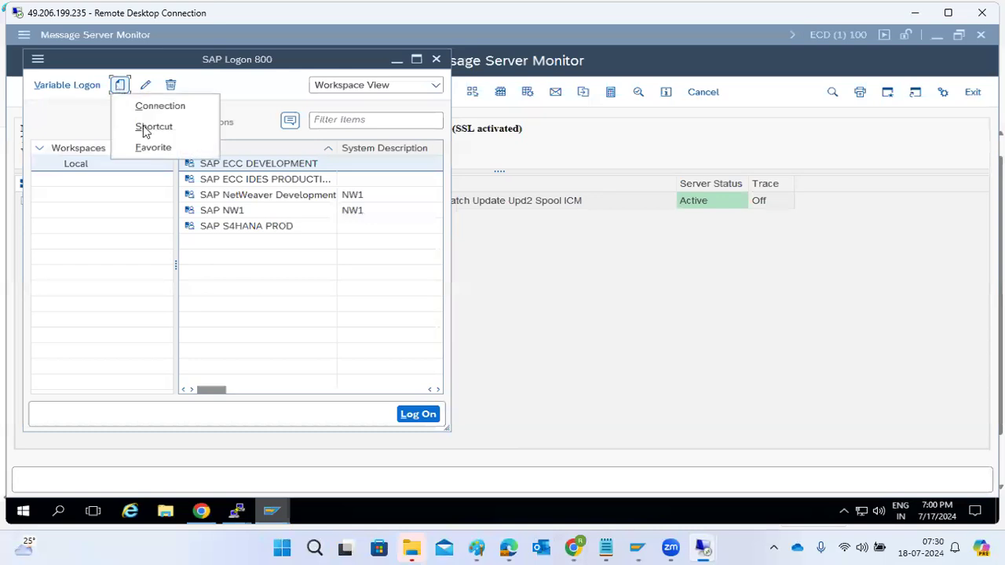
left_click(164, 110)
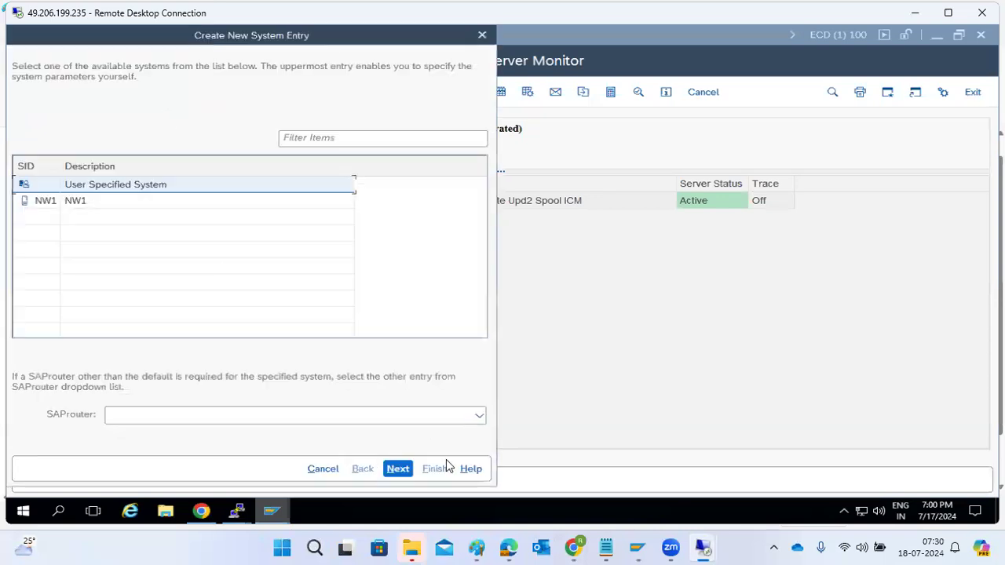
left_click(397, 468)
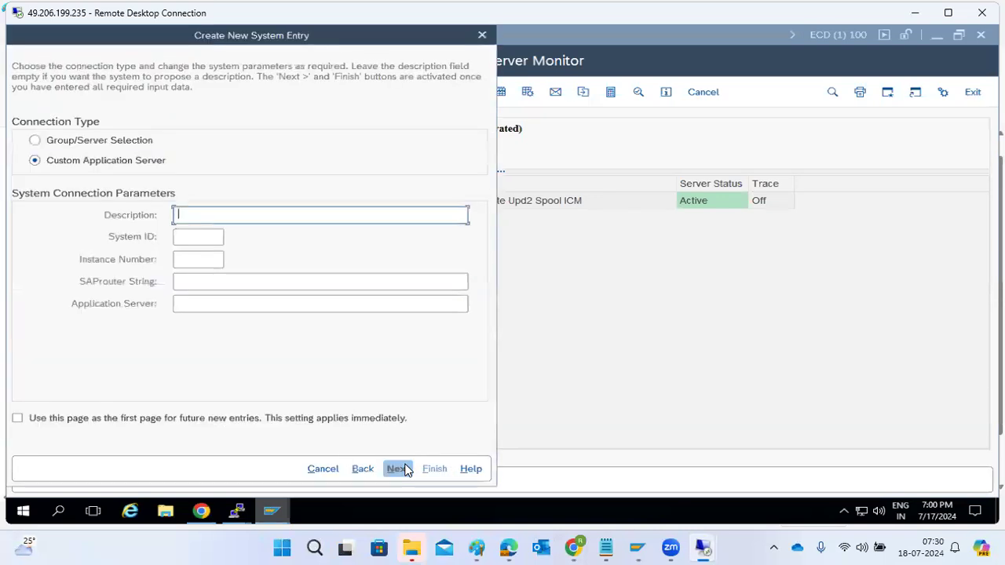
left_click(97, 140)
left_click(191, 220)
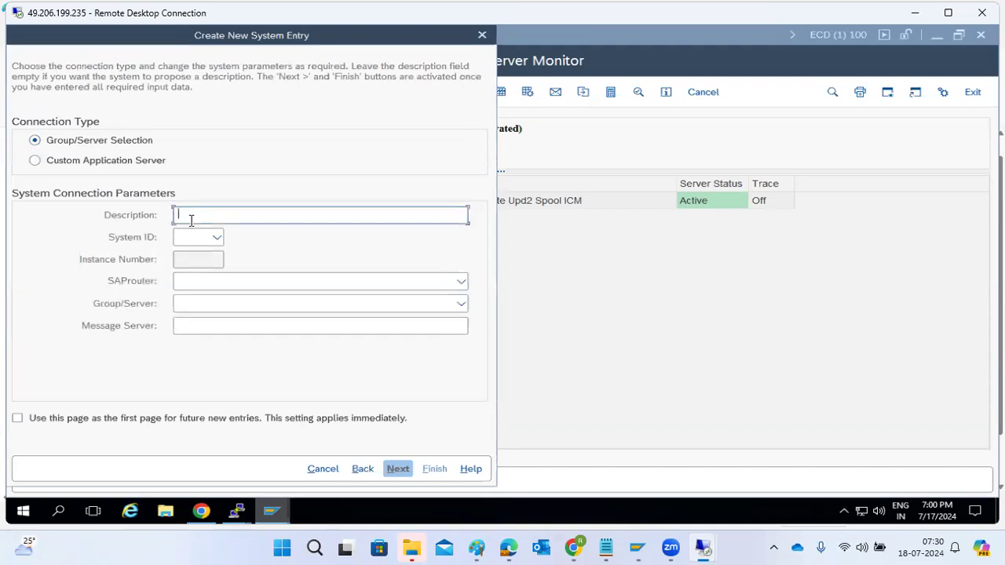
Describe the new connection as ECD-GROUPS and set its system ID to ECD
type("ECD-GROUPS")
left_click(188, 235)
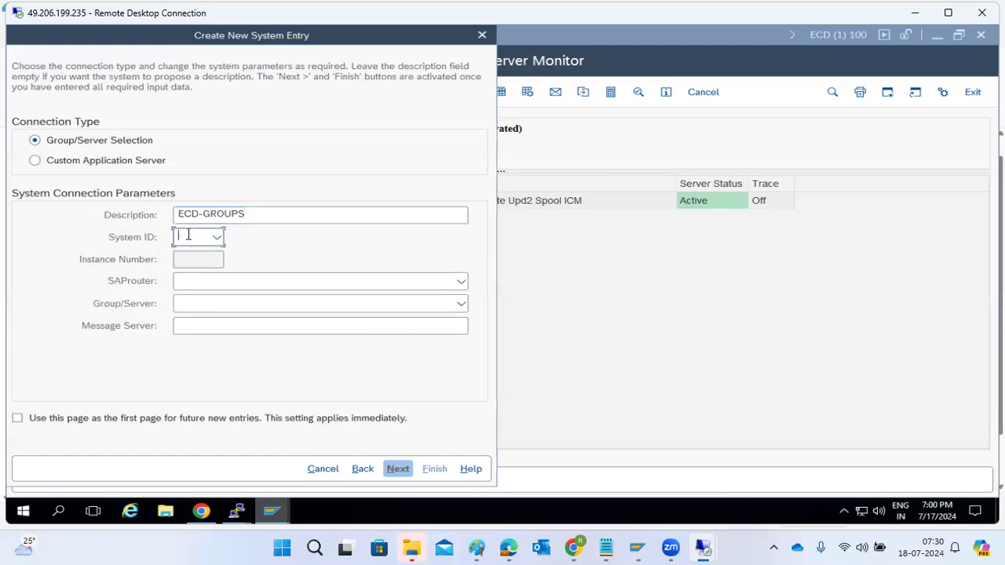
type("ECD")
Set the message server to kponline1:3603, try to list its logon groups and discard the entry
left_click(197, 330)
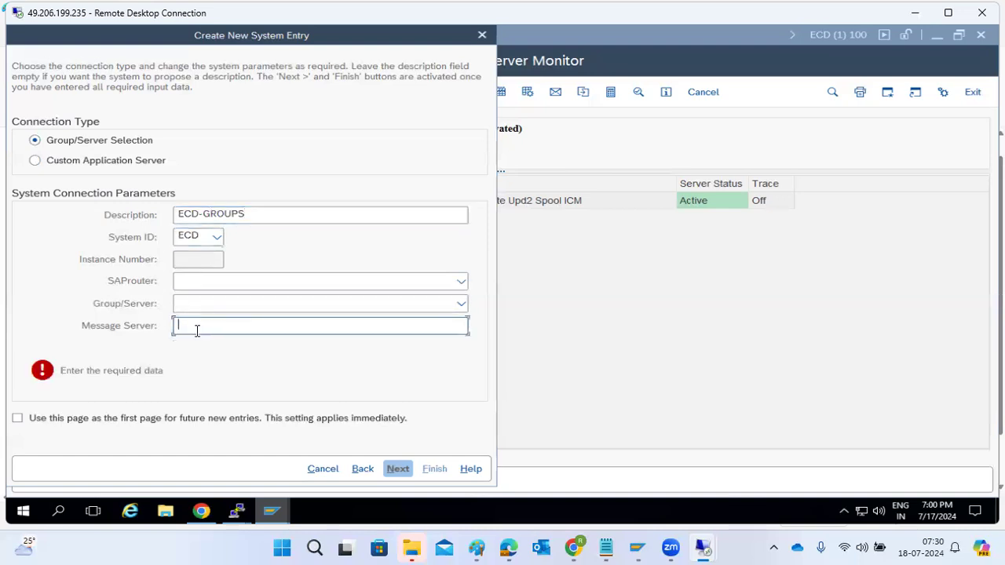
type("ponline1")
key("ctrl+a")
type("K")
key("BackSpace")
type("kponline1:3603")
left_click(445, 305)
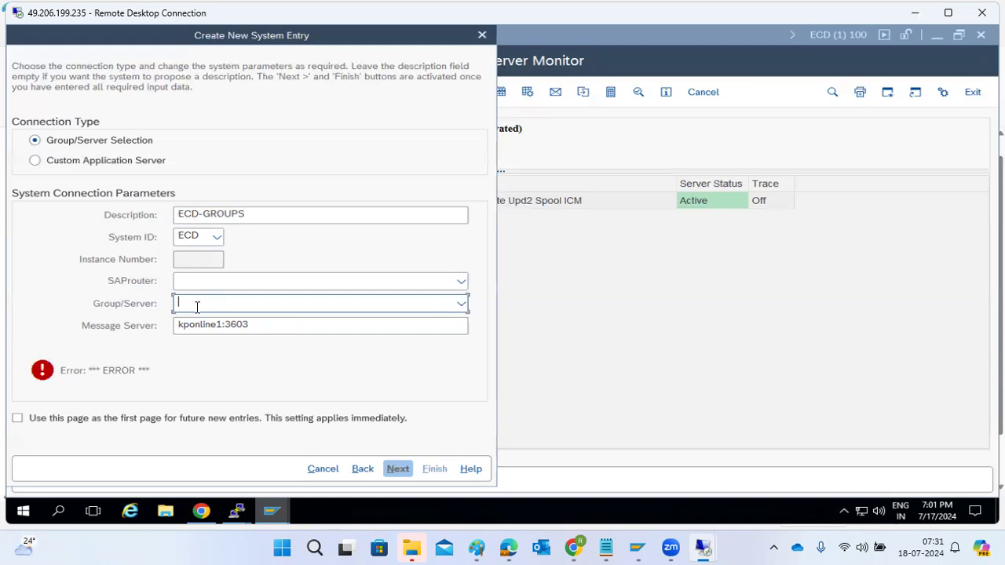
left_click(322, 469)
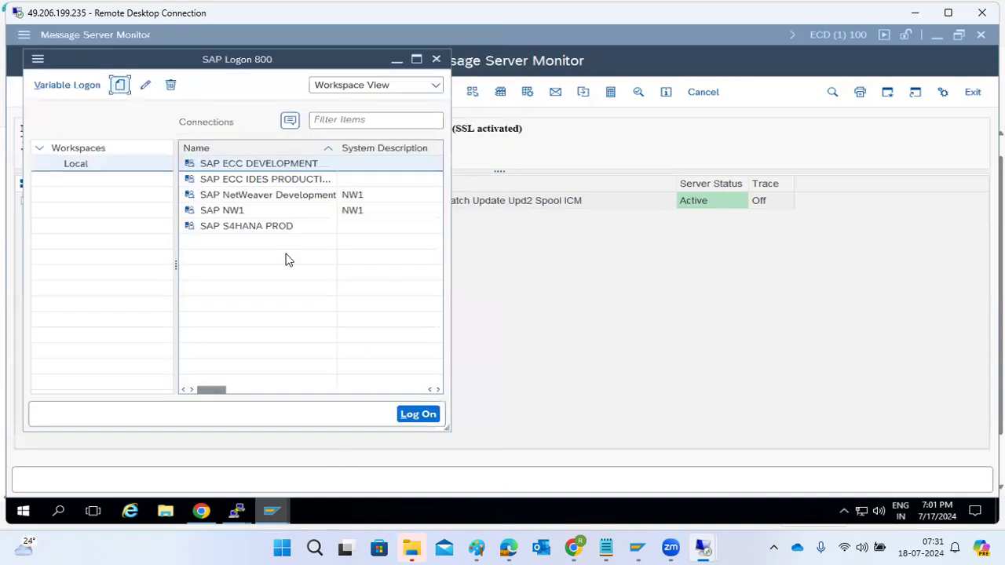
Start another user-specified connection entry and switch its connection type to Group/Server Selection
left_click(118, 87)
left_click(130, 102)
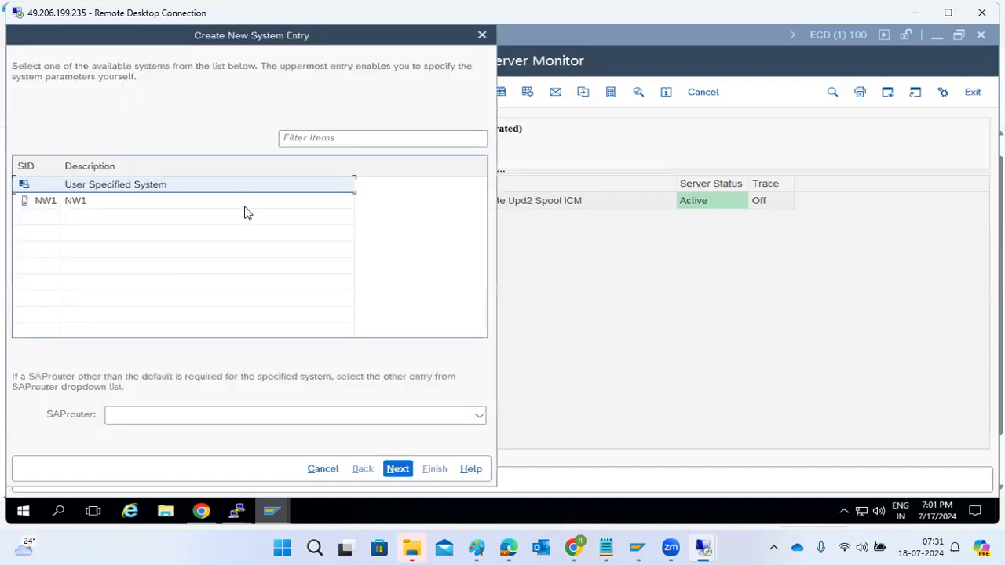
left_click(396, 468)
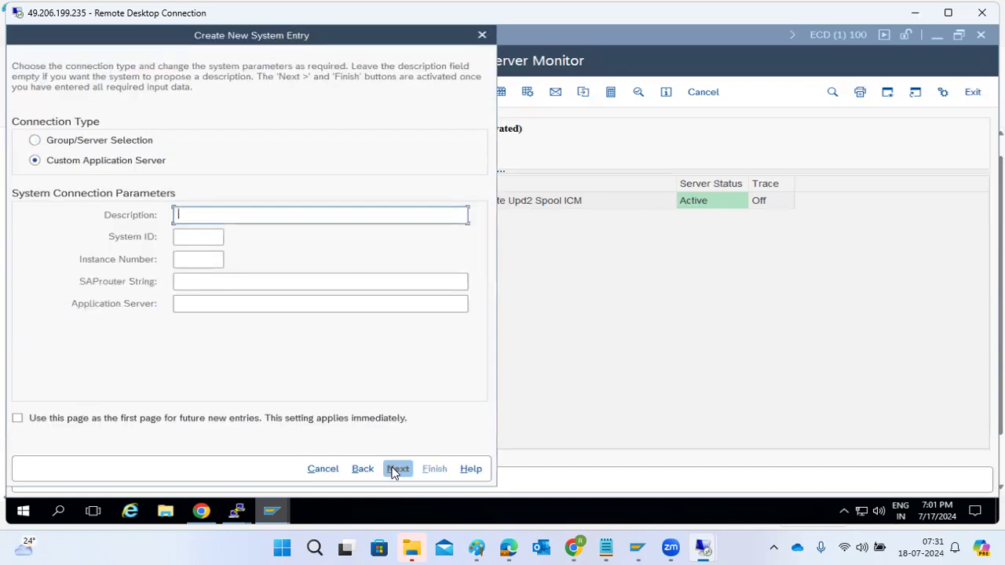
type("ECP1")
left_click(66, 143)
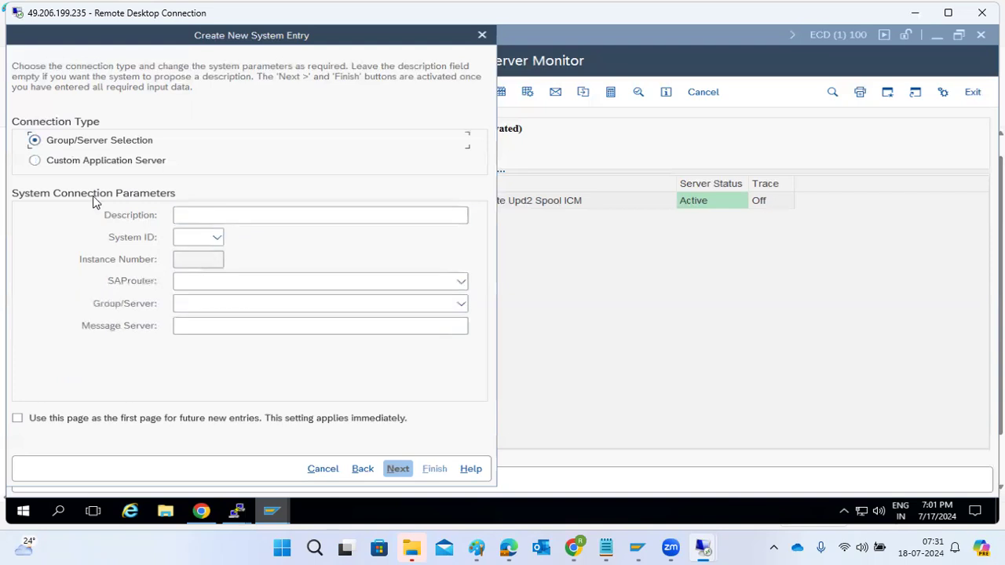
Set the message server to kponline1:3600 and try to list its available groups
left_click(188, 332)
type("kponline1")
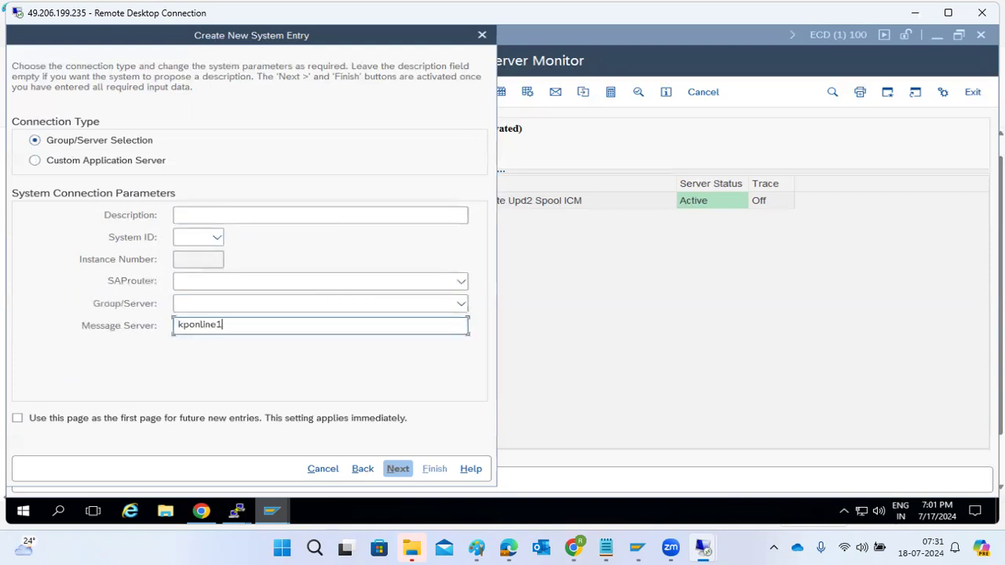
type(".")
type("3")
type("6")
type("0")
type("0")
left_click(439, 304)
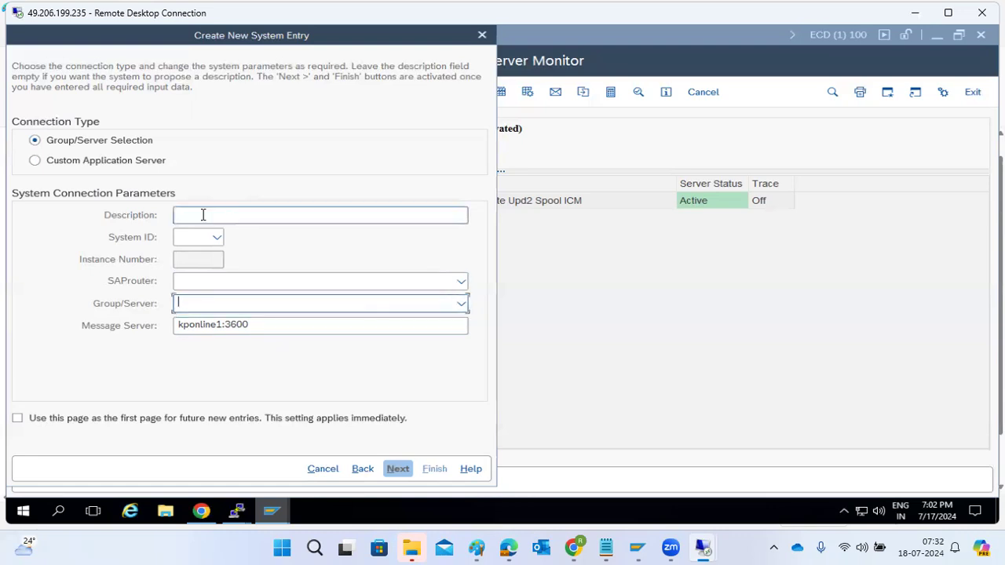
Set the system ID to ECP and the description to ECp1, and request the group list again
left_click(189, 234)
type("ECD")
left_click(196, 214)
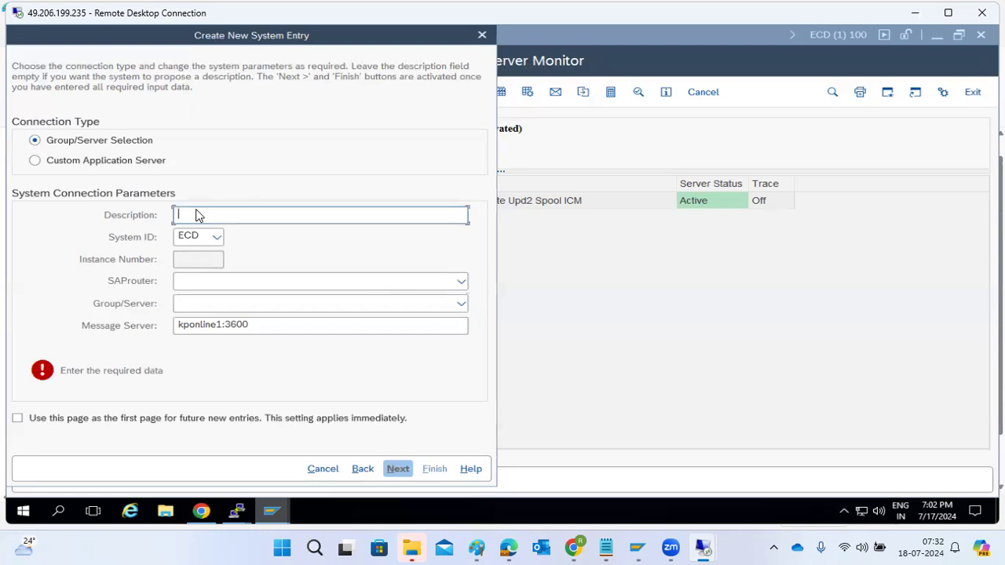
double_click(205, 234)
type("ECP")
left_click(197, 214)
type("ECp1")
left_click(461, 303)
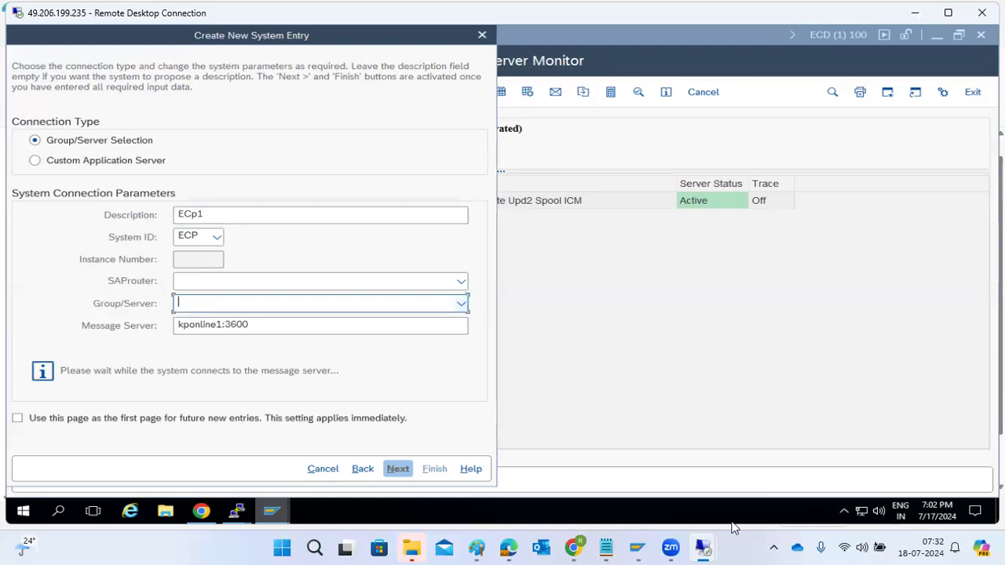
Switch to the kponline1 remote session and launch SAP Logon from its desktop, allowing the file to run
mouse_move(705, 547)
left_click(771, 464)
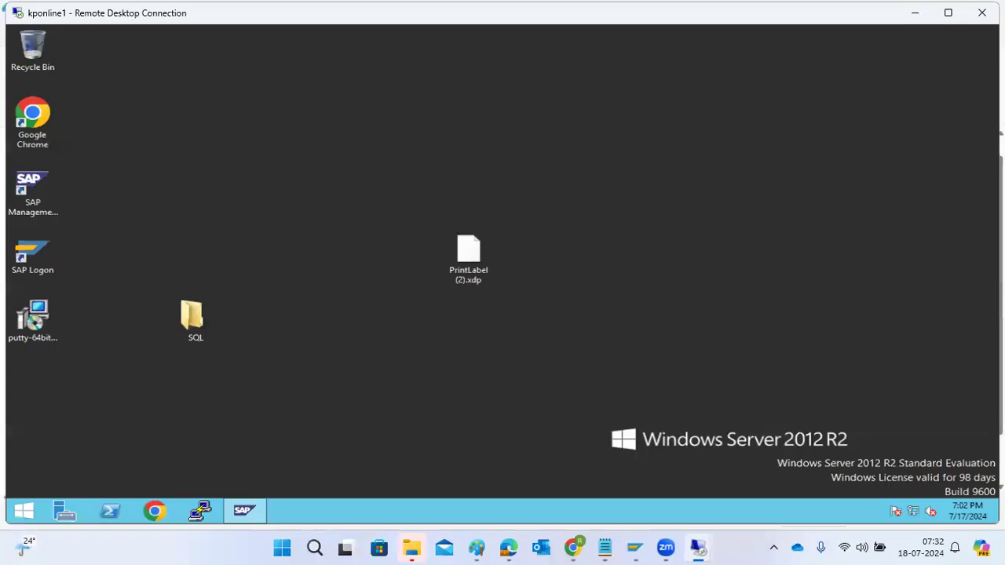
left_click(49, 253)
left_click_drag(235, 206, 292, 222)
double_click(298, 190)
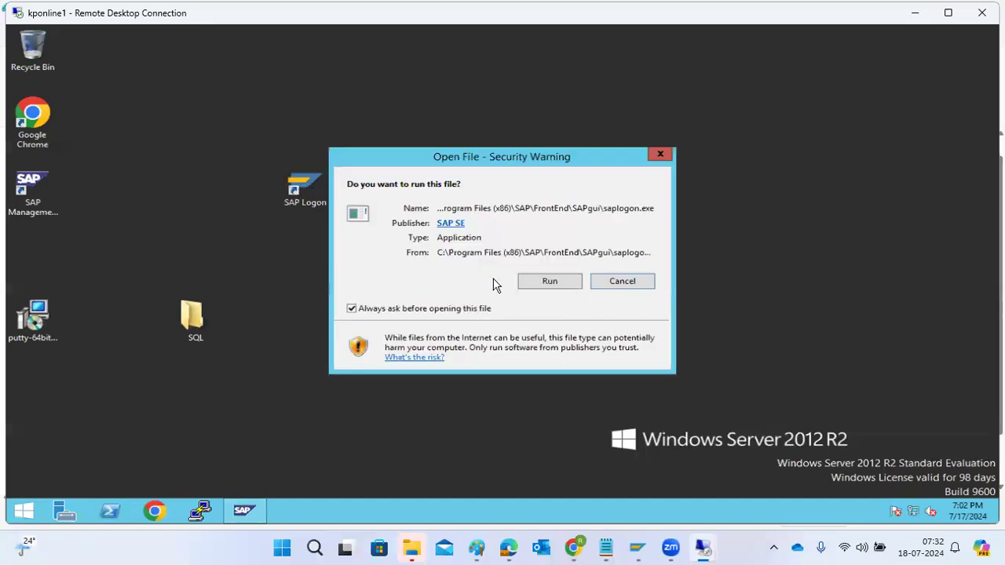
left_click(540, 284)
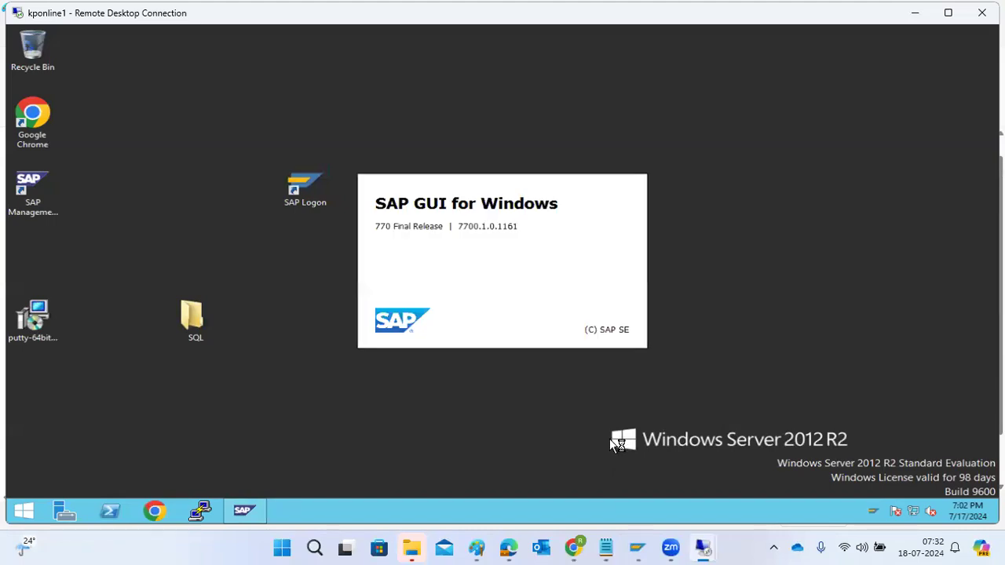
Return to the other remote session, discard the ECp1 connection entry and bring the Message Server Monitor forward
mouse_move(703, 547)
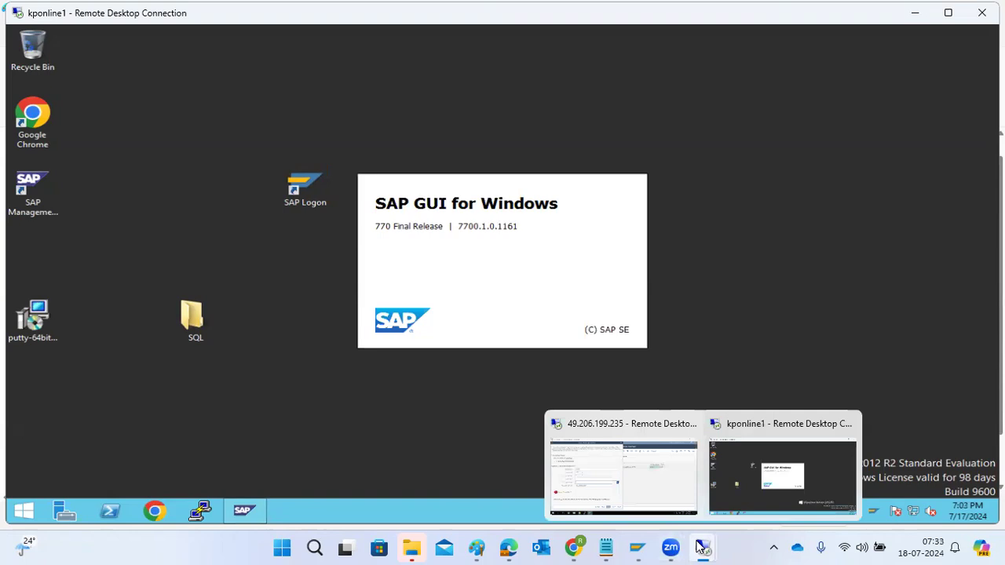
left_click(690, 503)
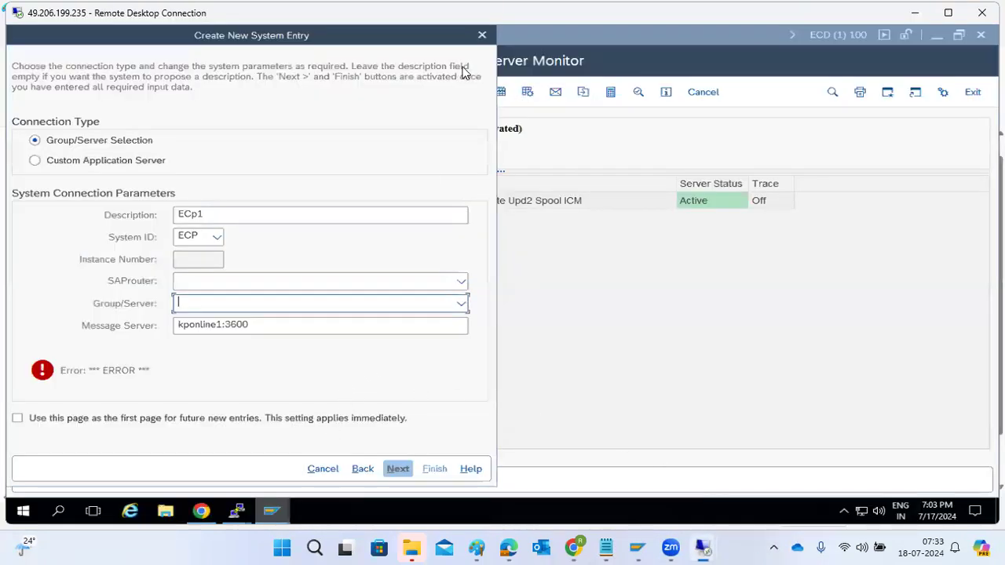
left_click(482, 35)
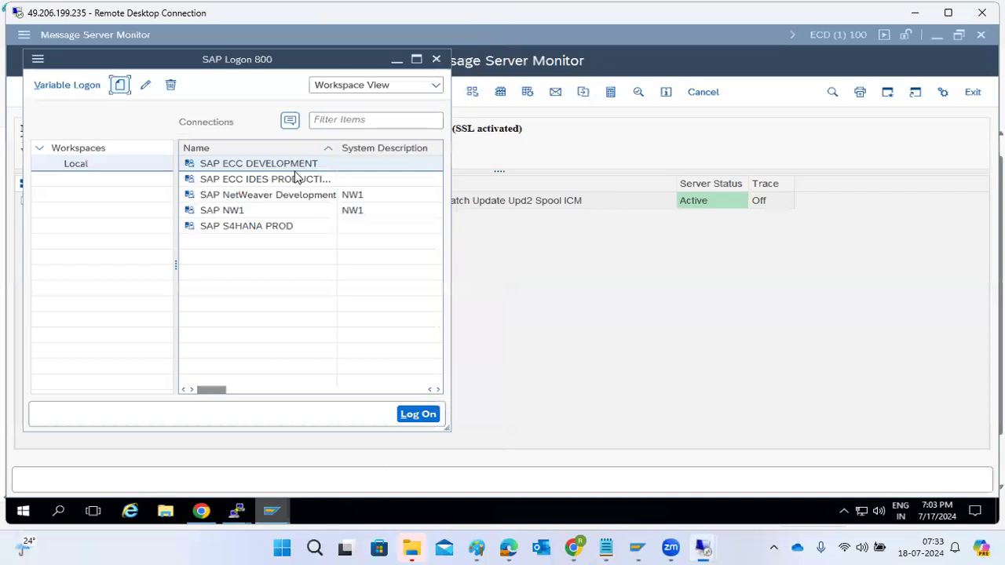
left_click(671, 367)
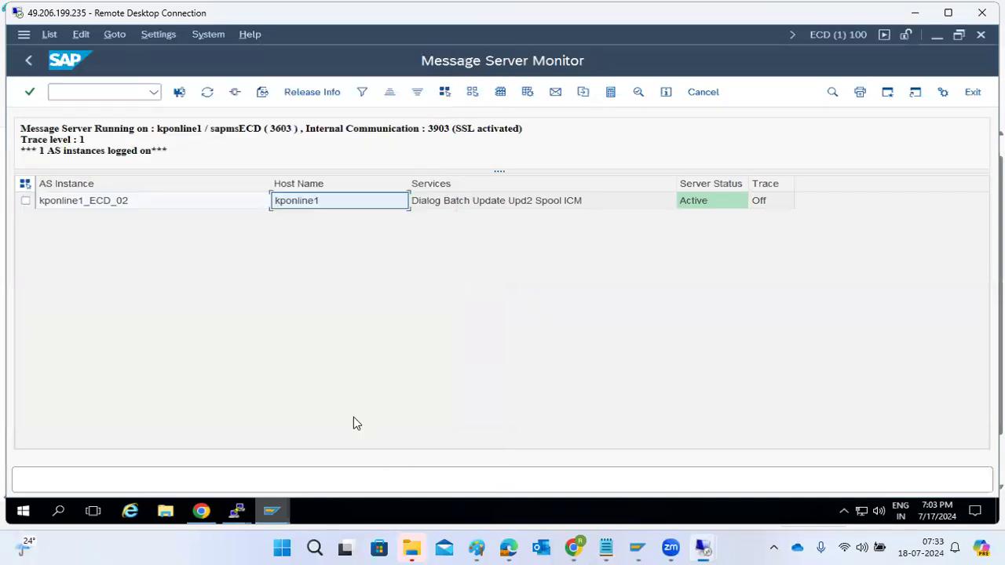
Open the SAP Management Console from the desktop and expand the NW1 system's kponline 10 instance to inspect it
right_click(365, 519)
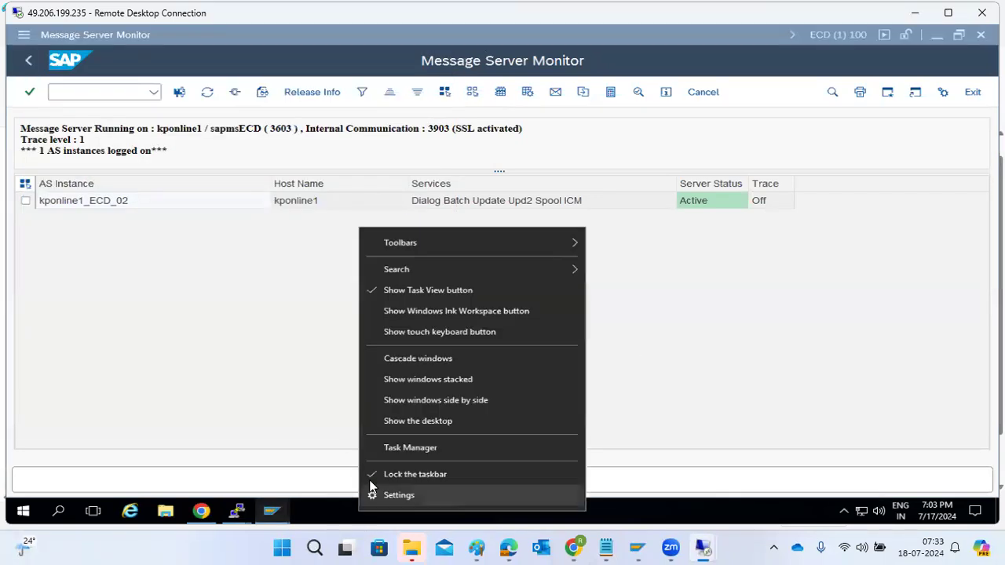
left_click(386, 421)
double_click(315, 183)
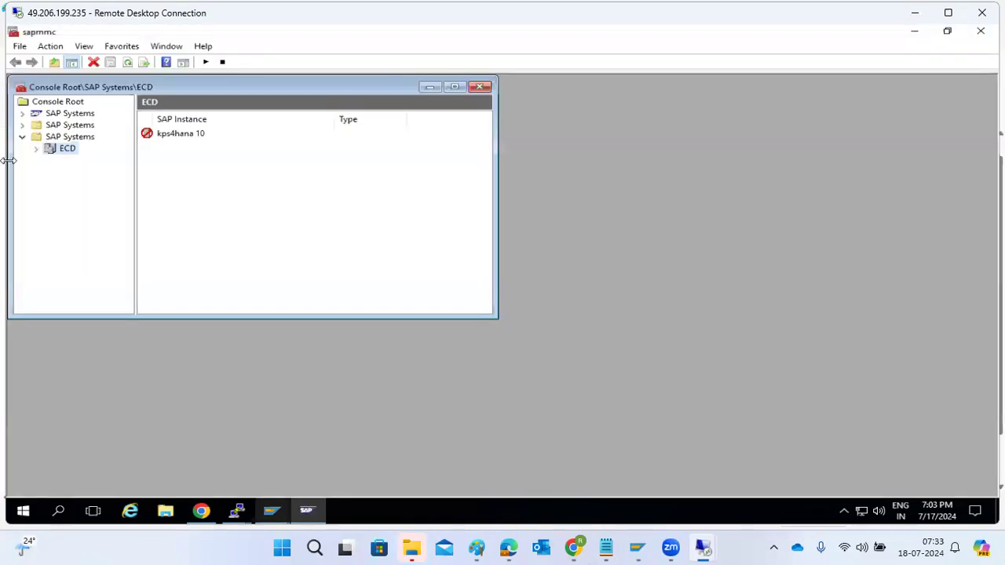
left_click(22, 124)
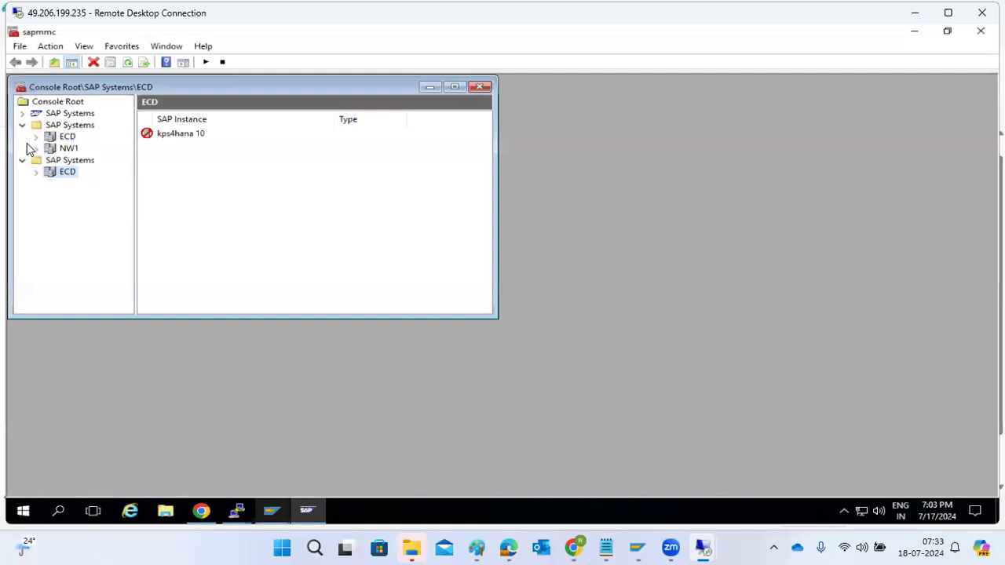
left_click(35, 148)
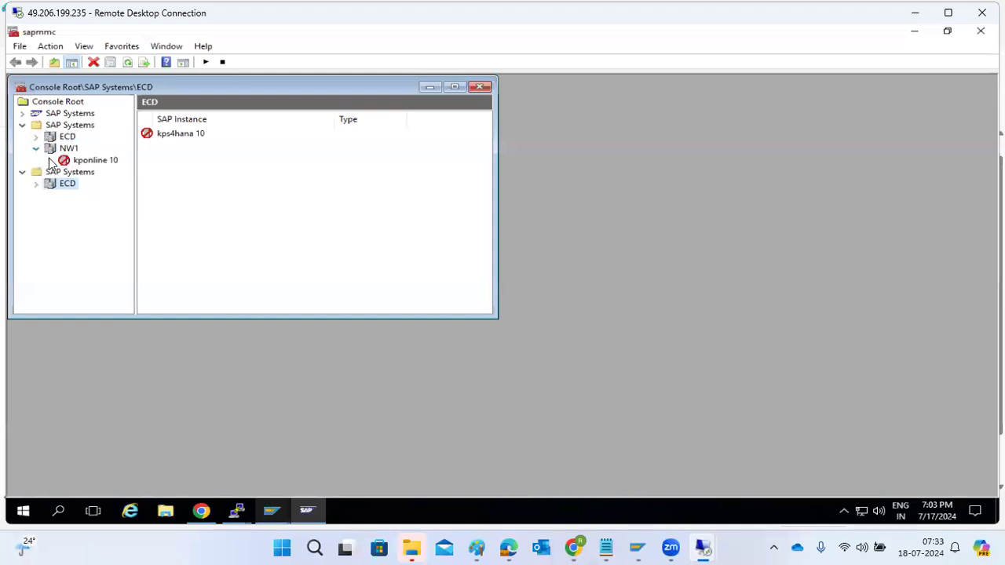
left_click(49, 160)
Switch to the kponline1 remote session and start a new user-specified connection entry in SAP Logon
mouse_move(699, 547)
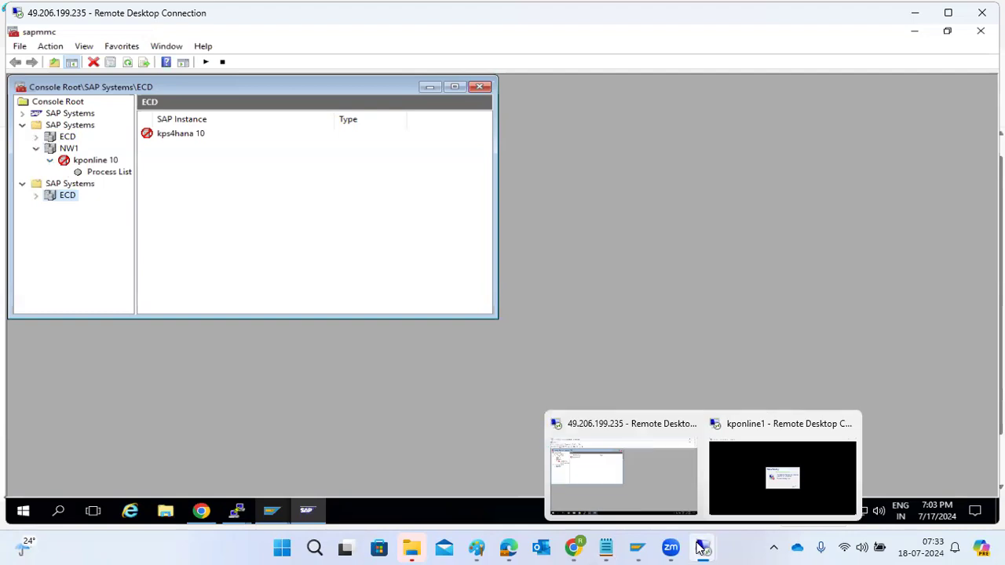
left_click(749, 489)
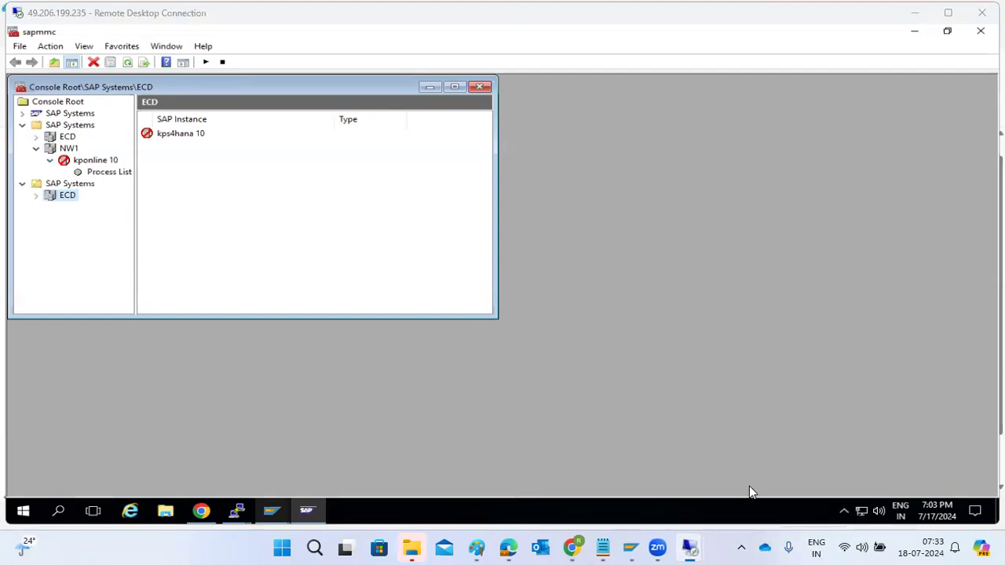
left_click(914, 15)
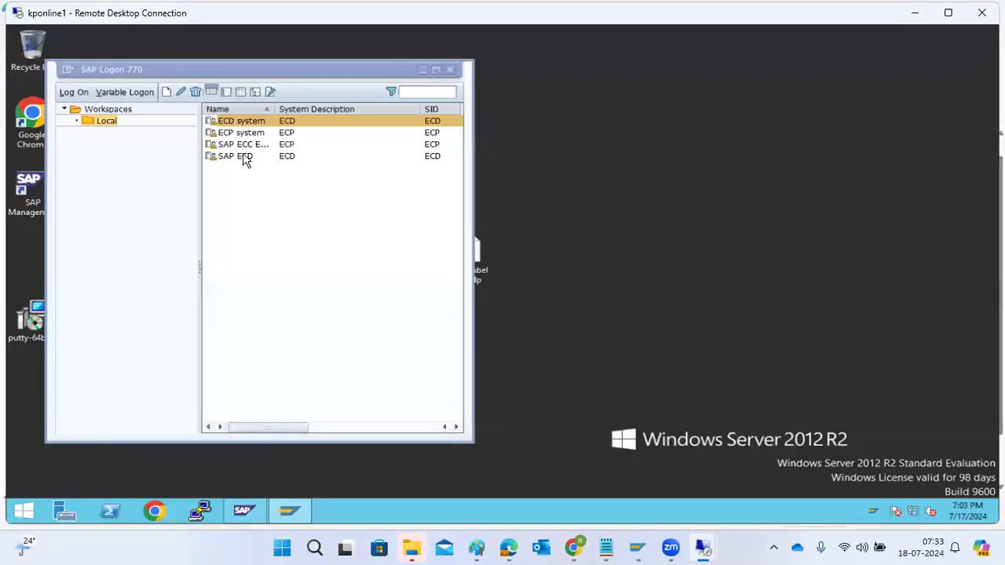
left_click(168, 92)
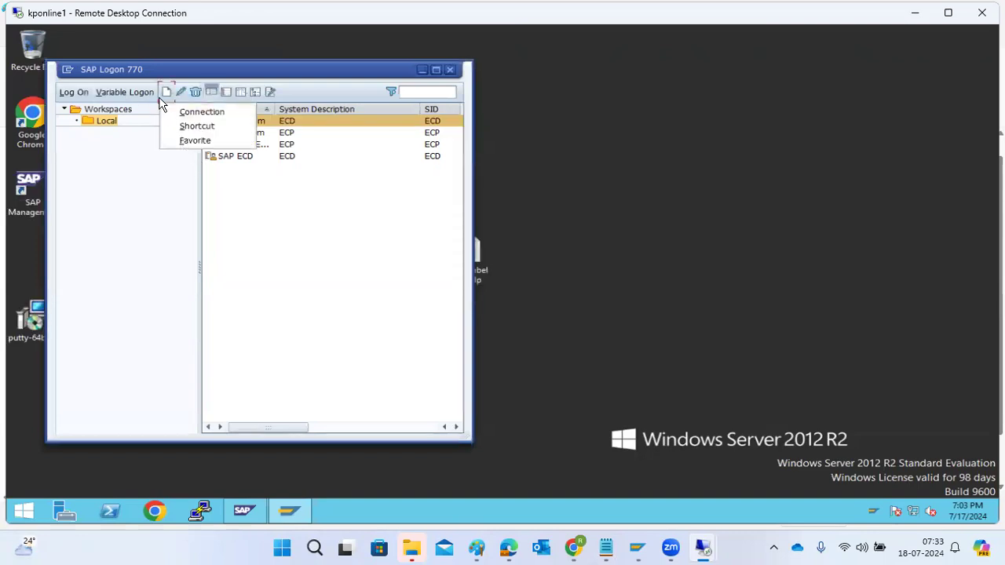
left_click(183, 114)
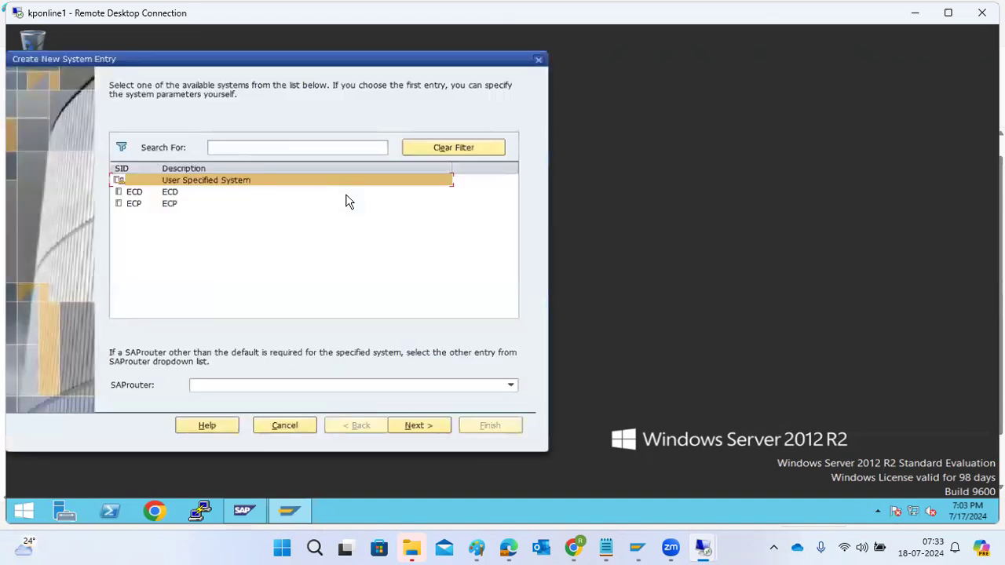
key("Return")
Set the connection type to Group/Server Selection, with the description ECD GROUPS and system ID ECD
type("E")
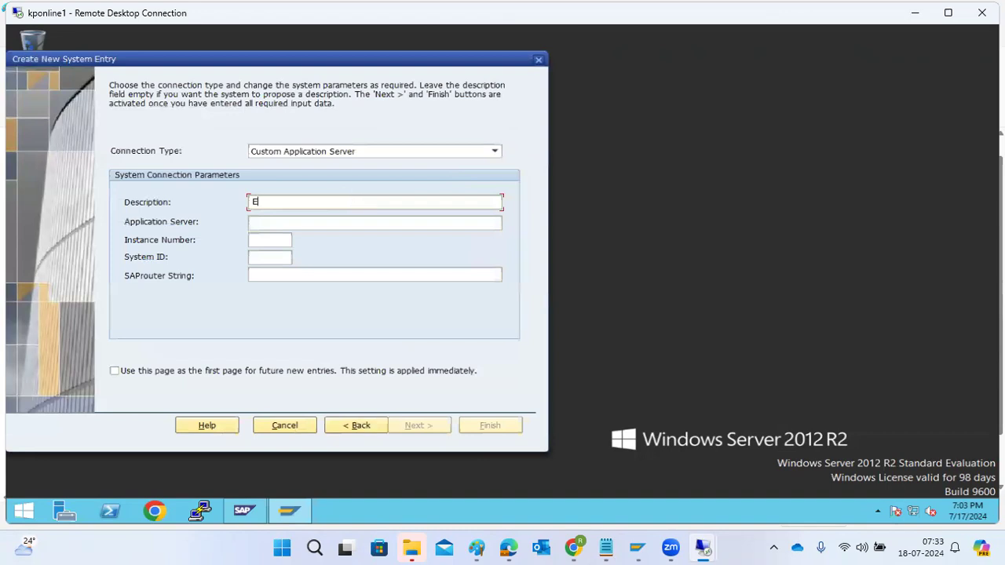
type("CD GROUPS")
left_click(294, 156)
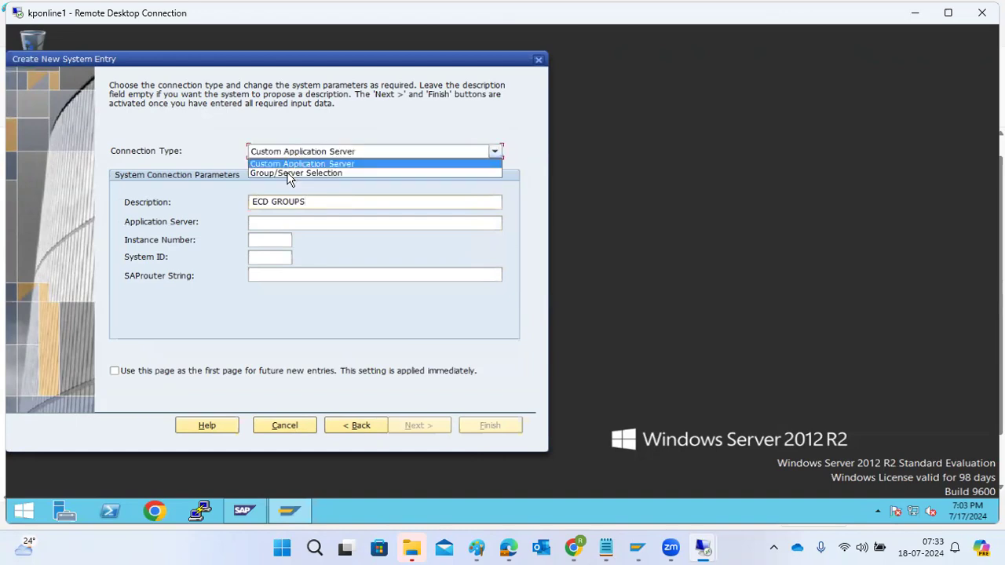
left_click(288, 173)
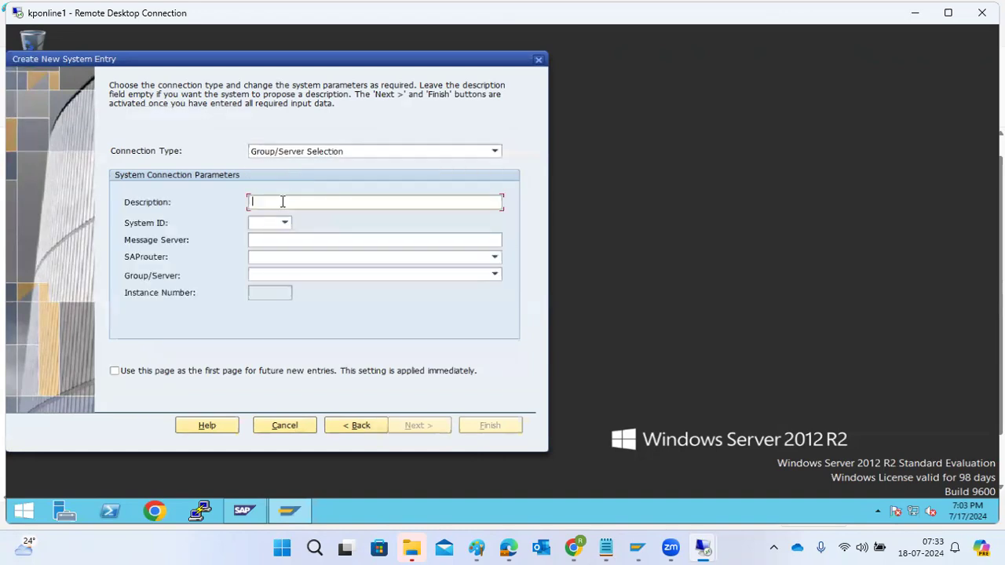
type("ECD GROUPS")
left_click(253, 223)
type("ECD")
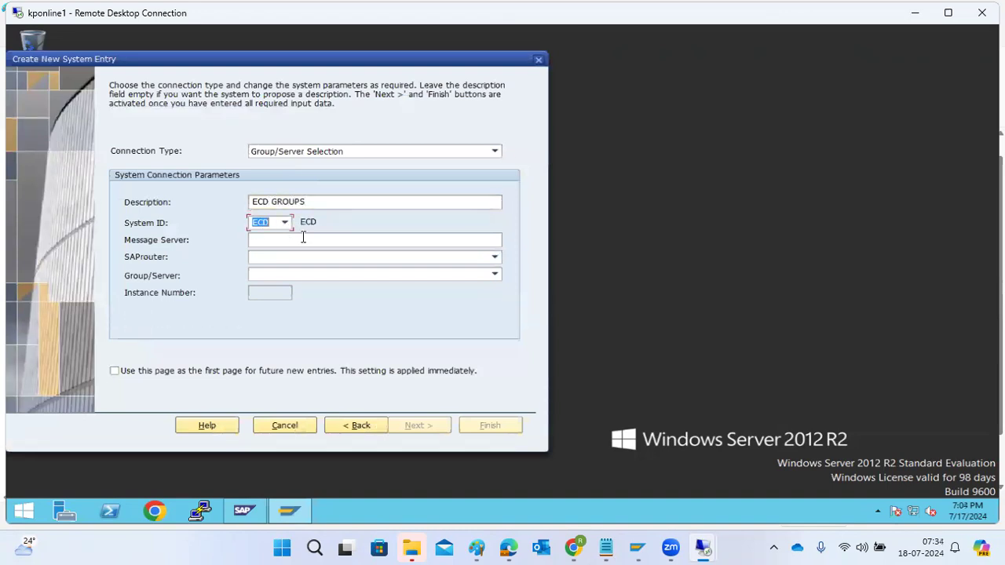
Enter kpinline1:3603 as the message server and request the list of groups
left_click(303, 238)
type("kpinline1:3603")
left_click(494, 274)
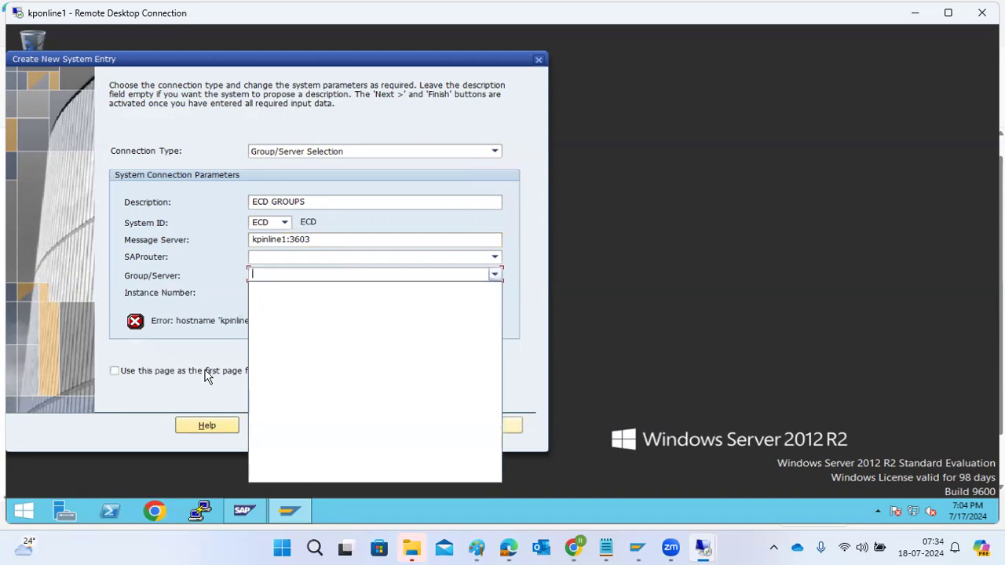
left_click(180, 324)
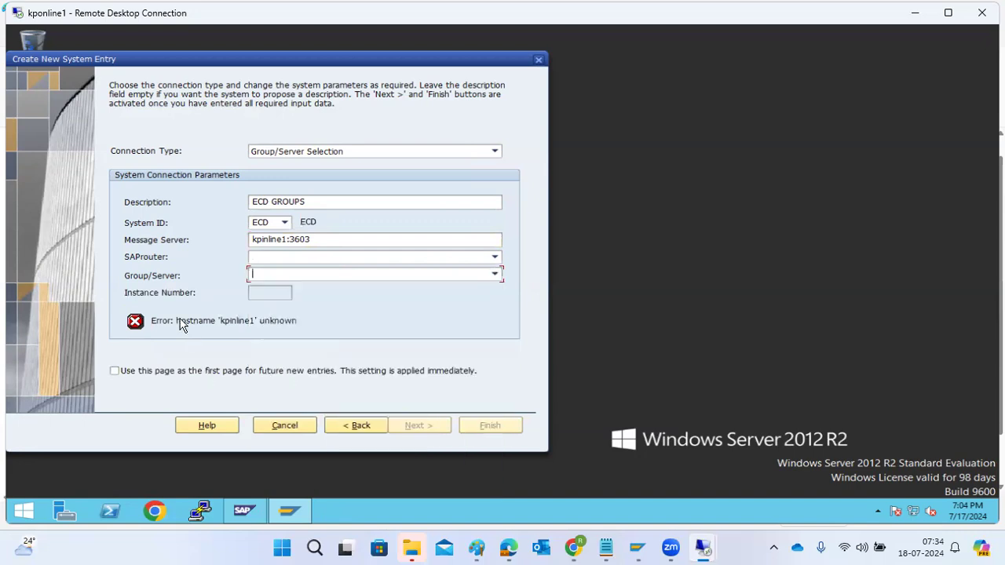
Correct the message server to kponline1:3603 and request the group list again
left_click(263, 239)
key("Delete")
type("o")
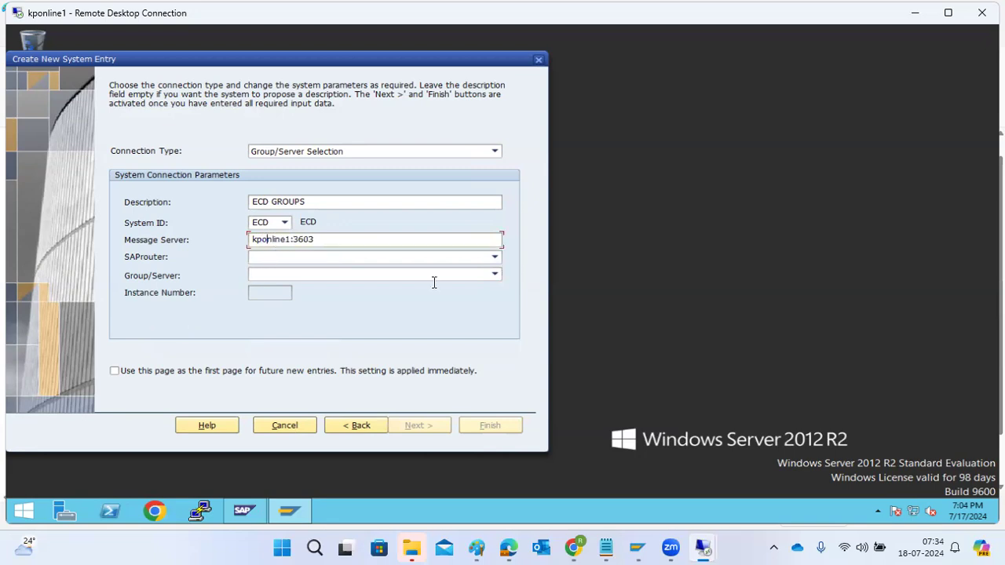
left_click(494, 274)
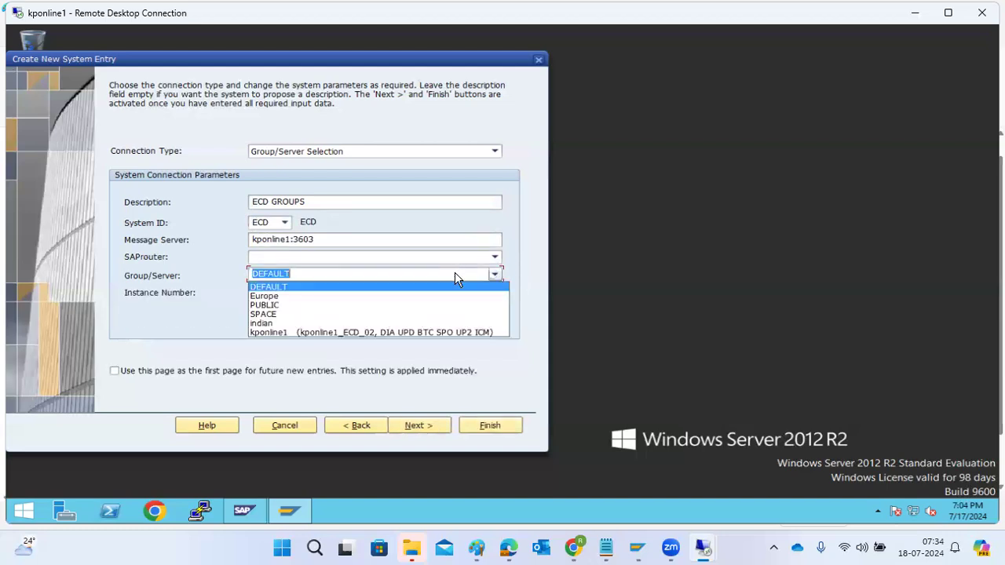
Choose the PUBLIC logon group and finish creating the ECD GROUPS connection entry
left_click(265, 305)
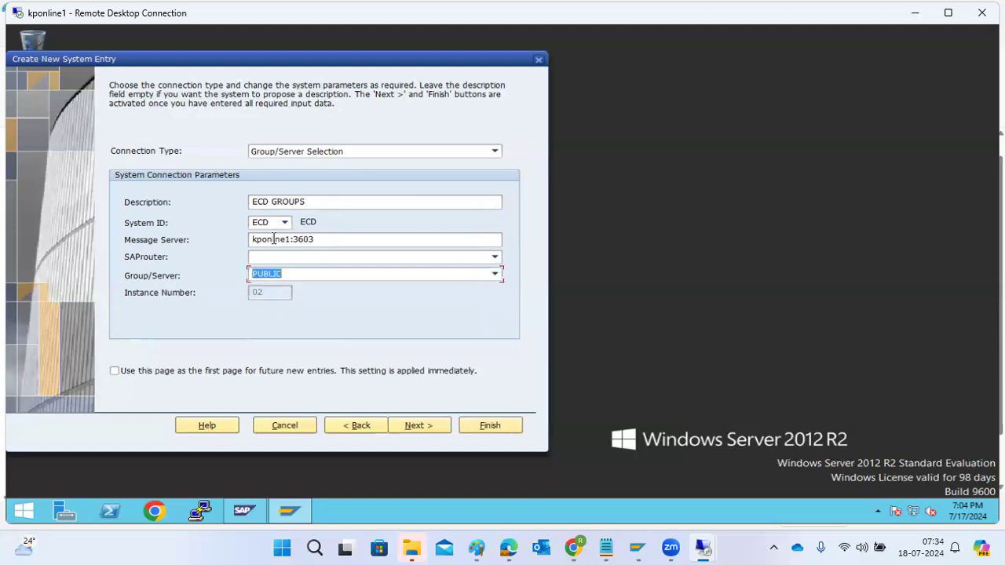
left_click(496, 274)
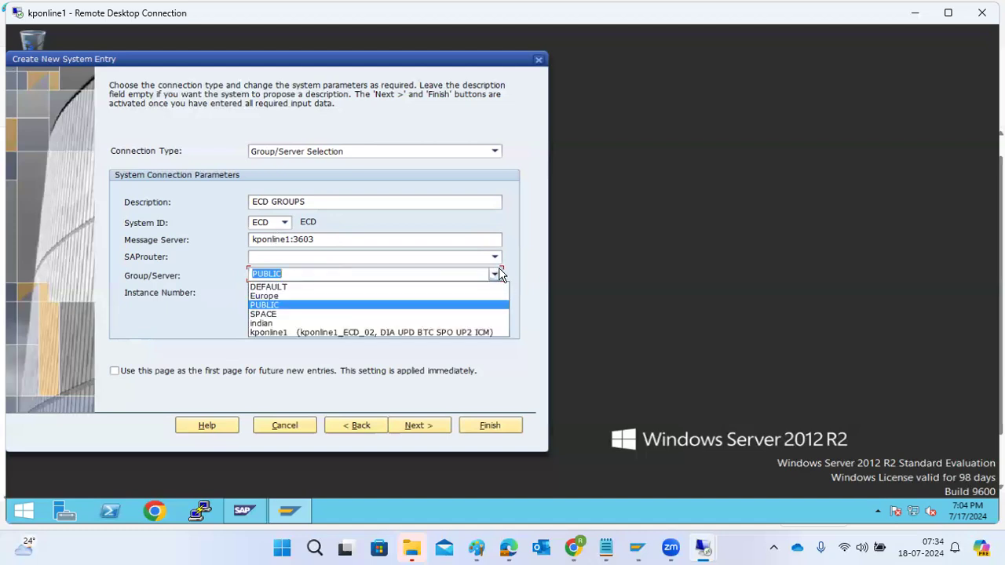
left_click(281, 308)
left_click(427, 428)
left_click(440, 426)
left_click(485, 426)
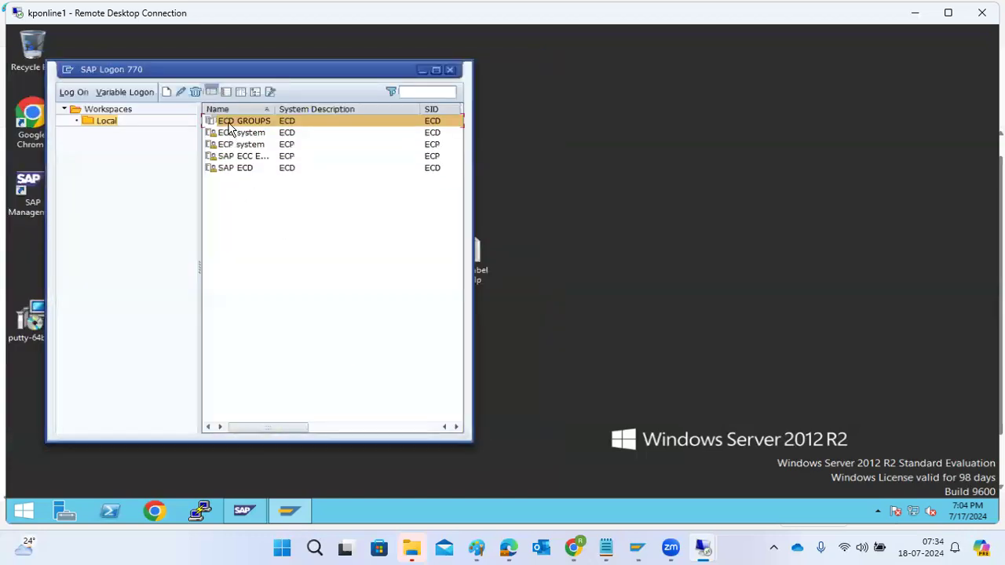
Log on through the ECD GROUPS entry as user basis with the account password, and open transaction SMLG
double_click(228, 121)
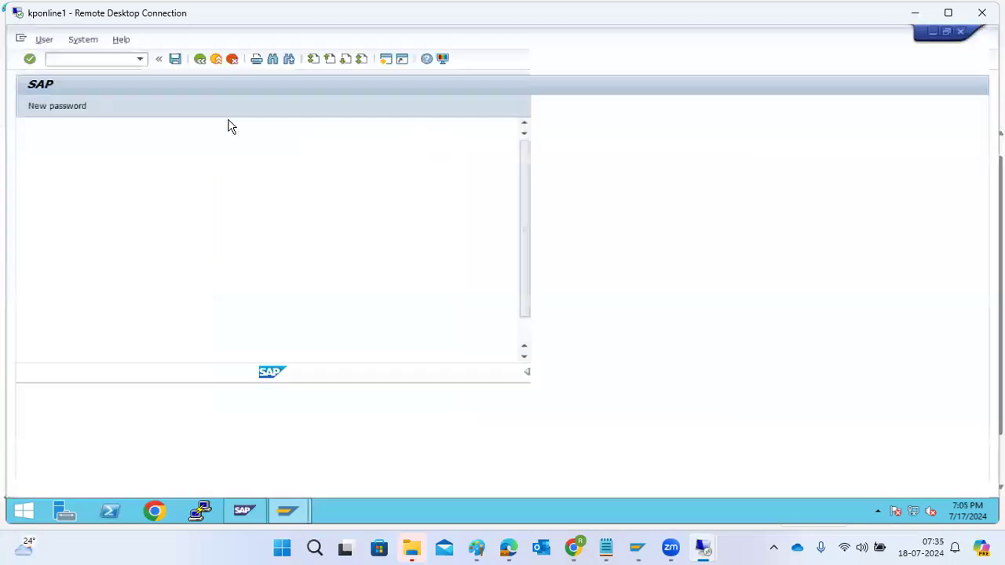
type("basis")
key("Tab")
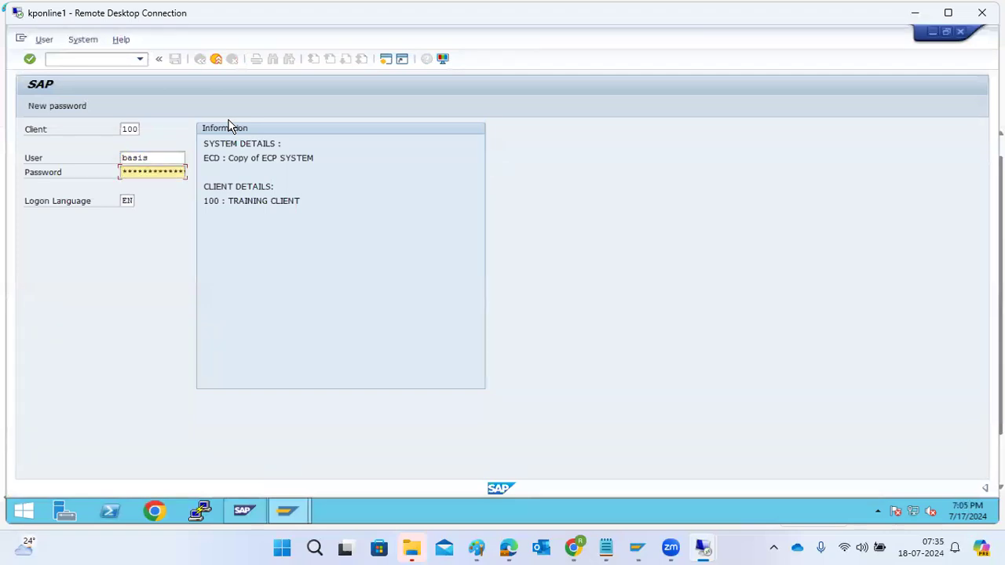
key("Return")
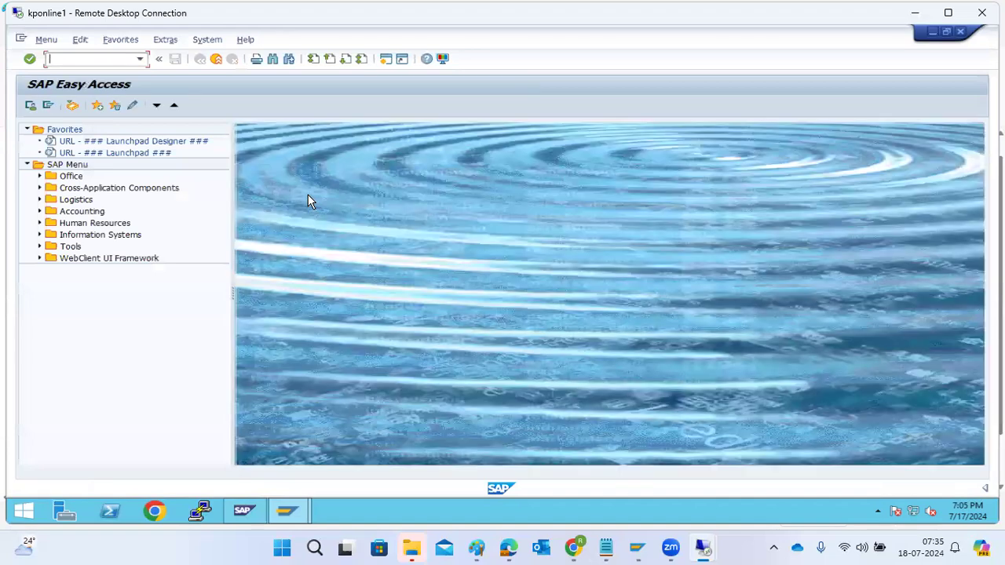
type("smlg")
key("Return")
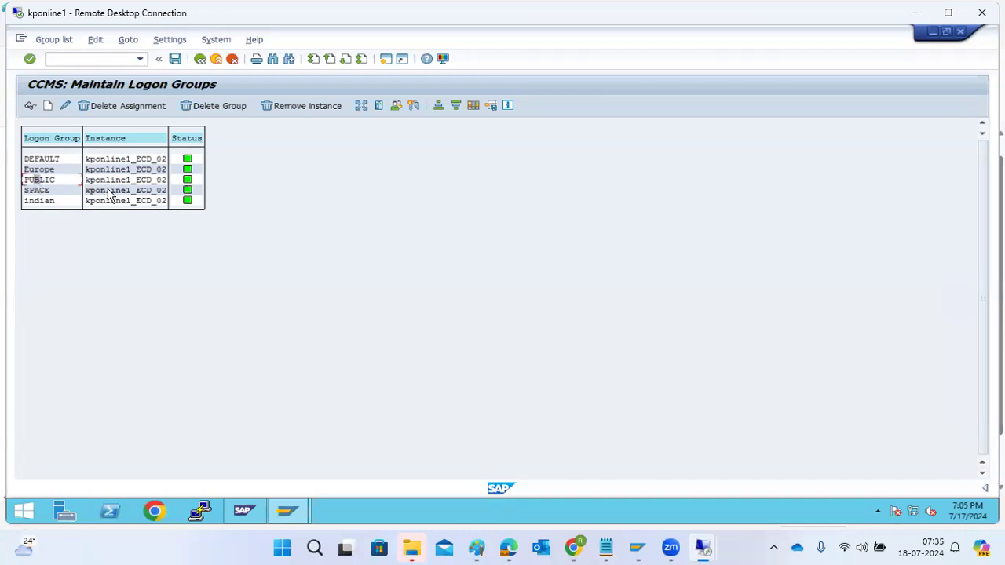
Switch to the Paint diagram and add short red marks at the SAP app servers and below the groups note, plus a line from ASCS to the rightmost SAP APP
mouse_move(477, 547)
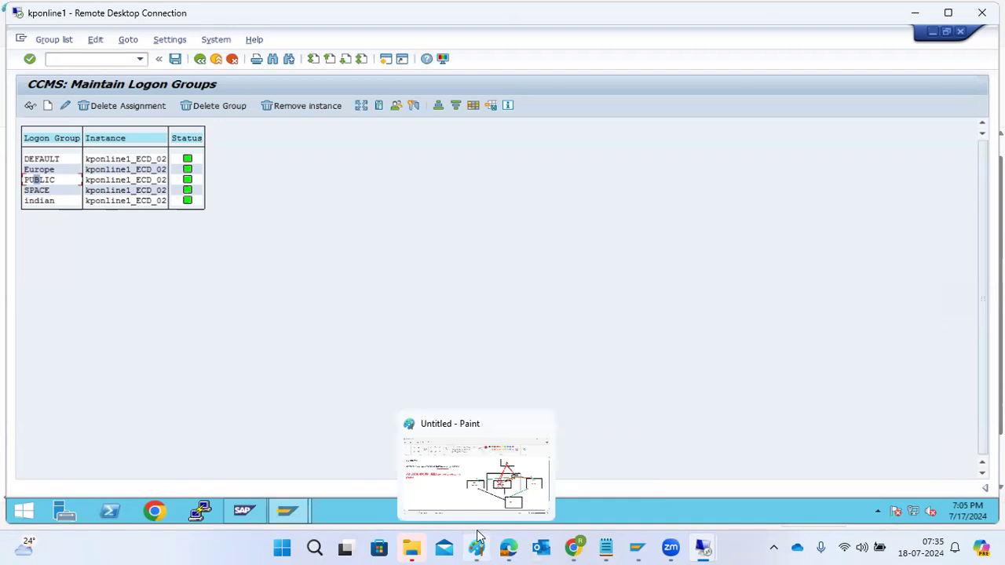
left_click(495, 441)
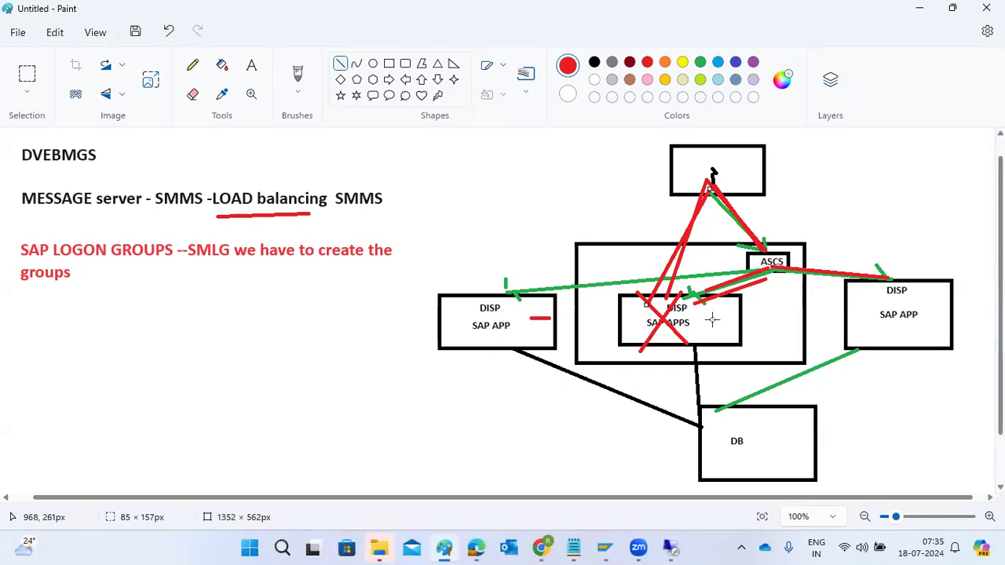
mouse_move(709, 188)
left_mouse_down()
mouse_move(717, 192)
mouse_move(711, 174)
left_mouse_up()
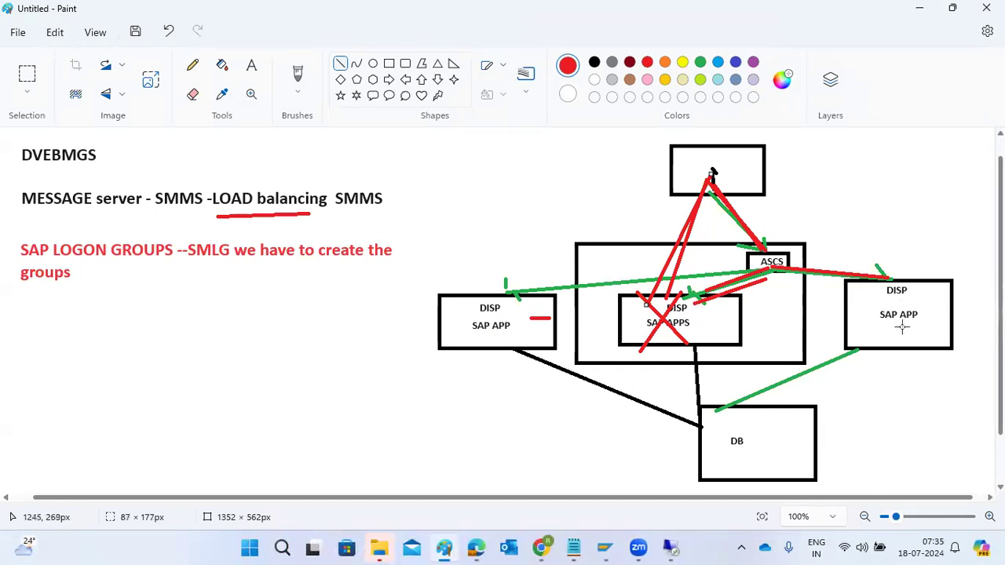
left_click_drag(872, 336, 912, 331)
left_click_drag(713, 337, 720, 331)
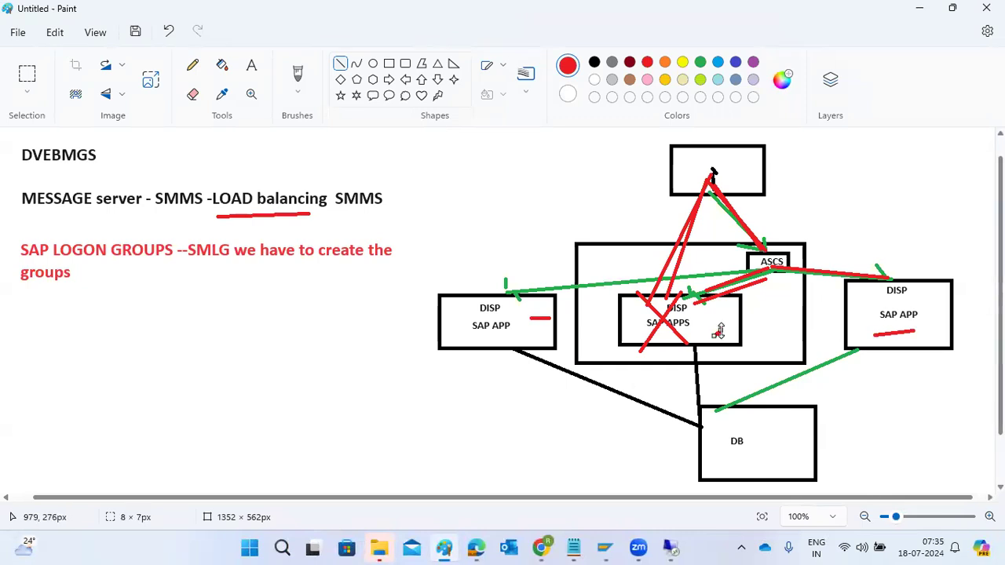
left_click_drag(793, 263, 882, 322)
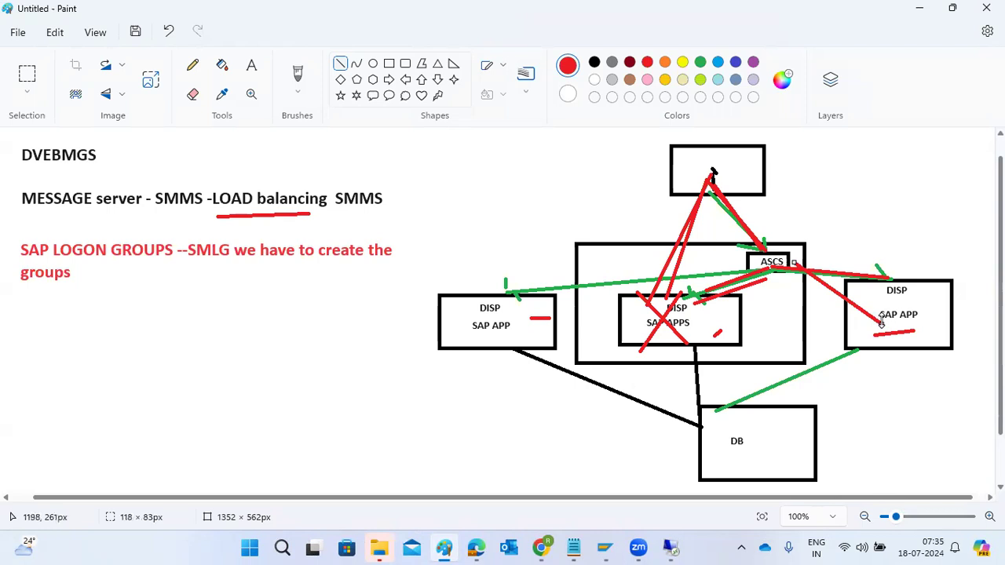
left_click_drag(82, 304, 112, 302)
Return to the remote session holding the Message Server Monitor and open transaction SMLG there in display mode
mouse_move(669, 543)
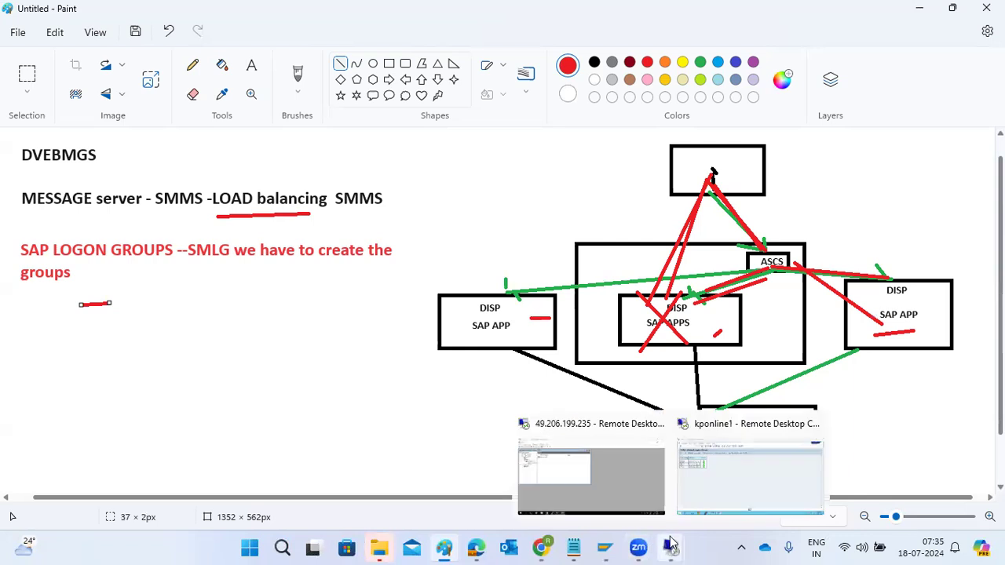
left_click(754, 468)
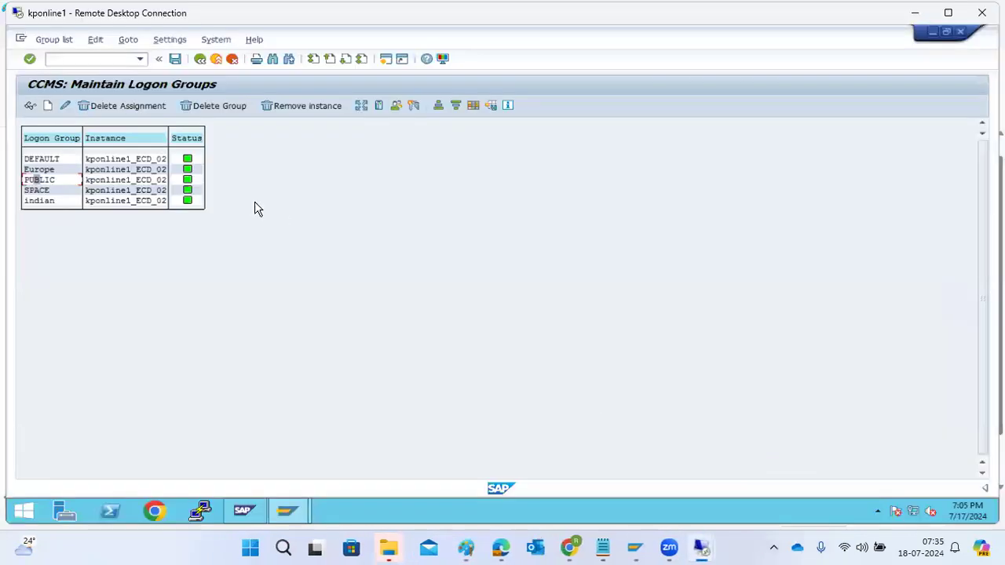
mouse_move(701, 547)
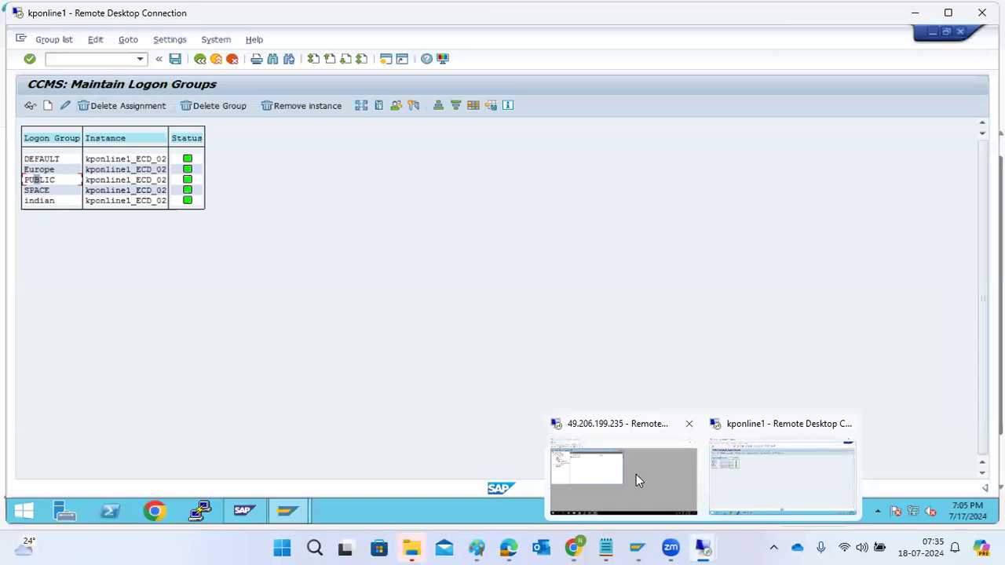
left_click(636, 474)
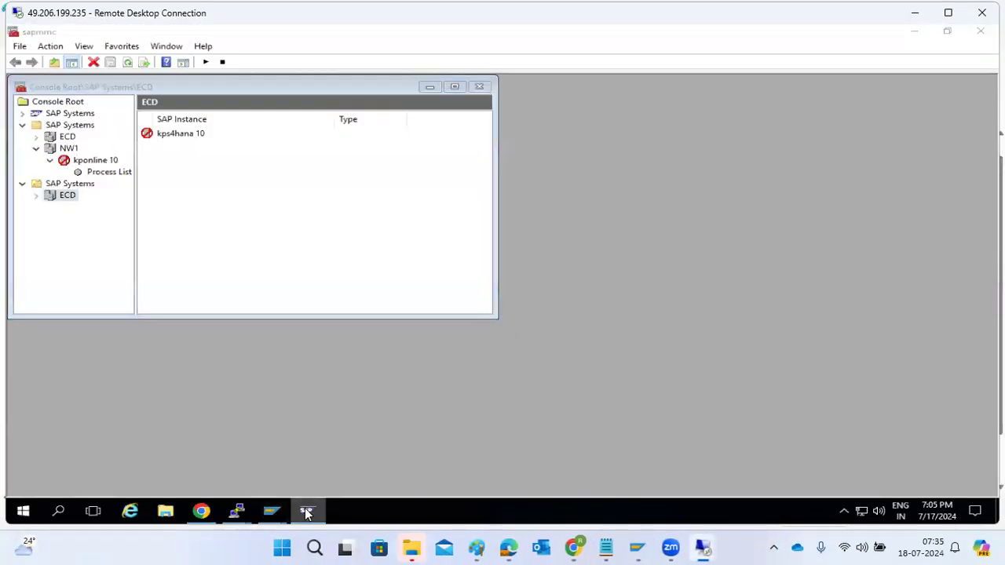
left_click(305, 508)
mouse_move(271, 514)
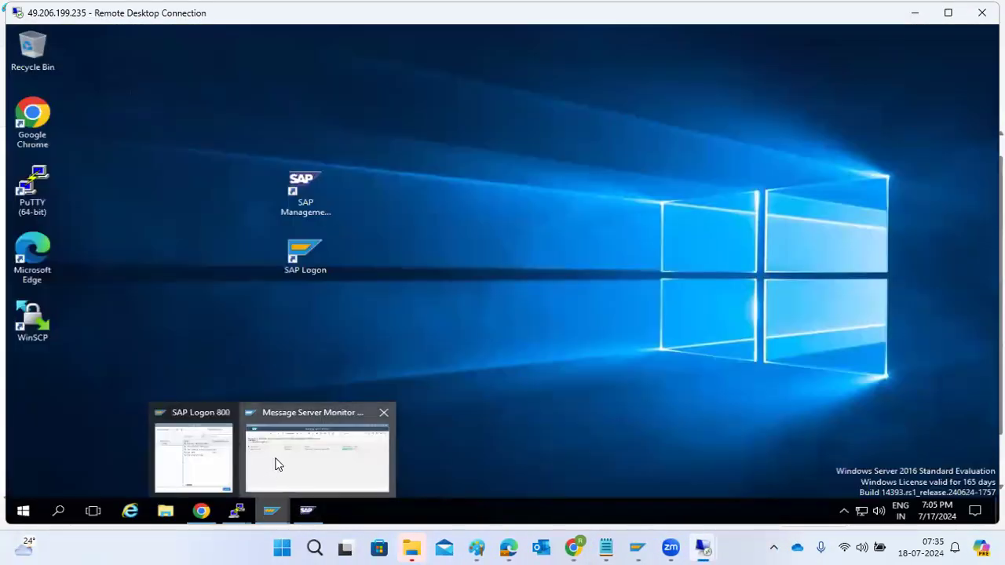
left_click(275, 463)
type("/nsmlg")
key("Return")
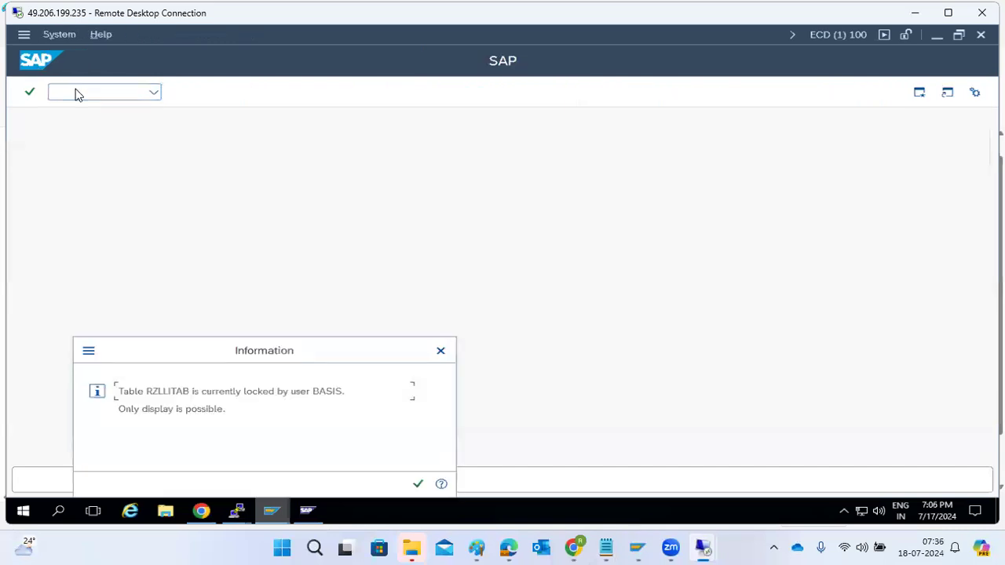
key("Return")
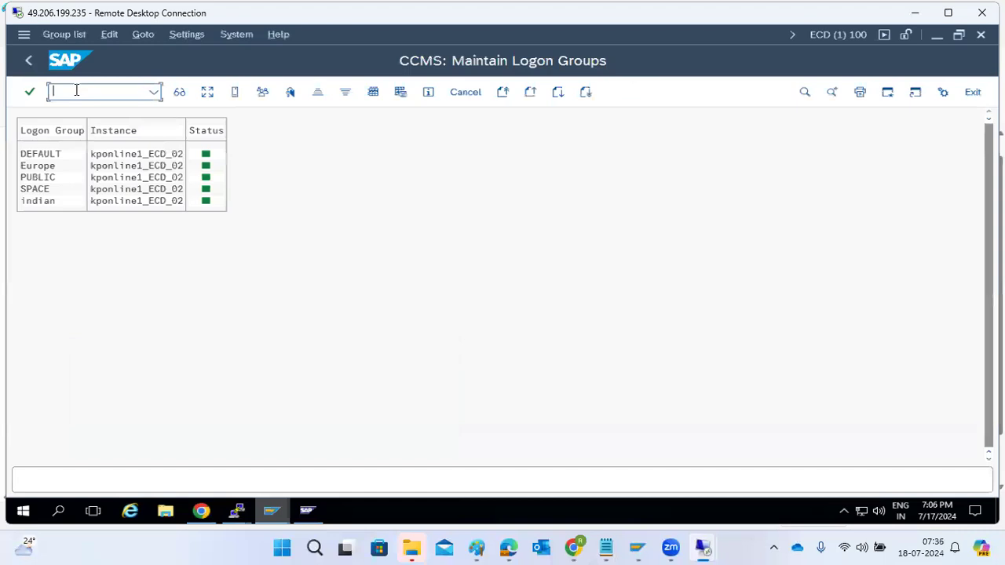
Examine the load distribution of the kponline1_ECD_02 instance and its logon groups, and return to the logon group list
left_click(207, 92)
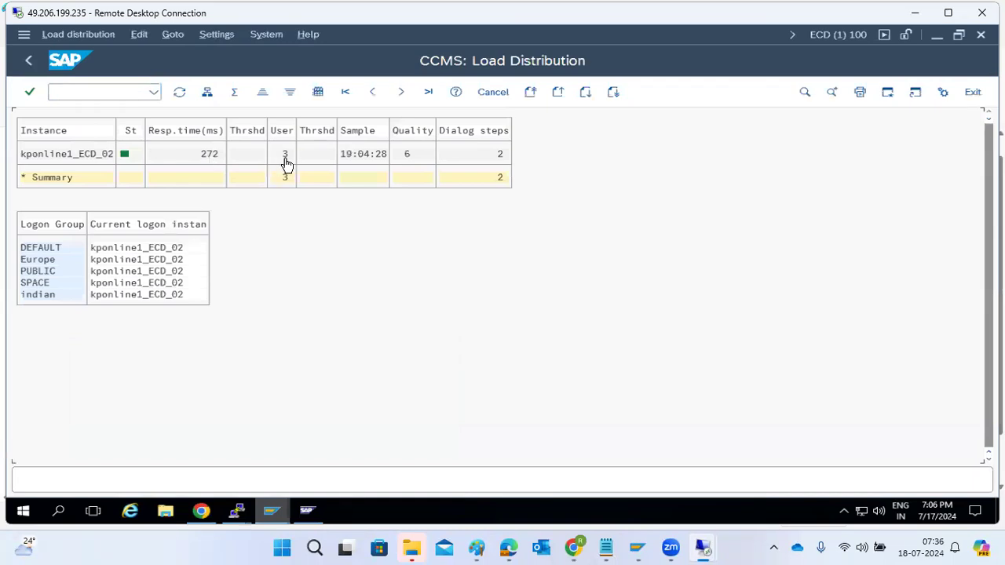
left_click(81, 155)
left_click(43, 272)
left_click(32, 67)
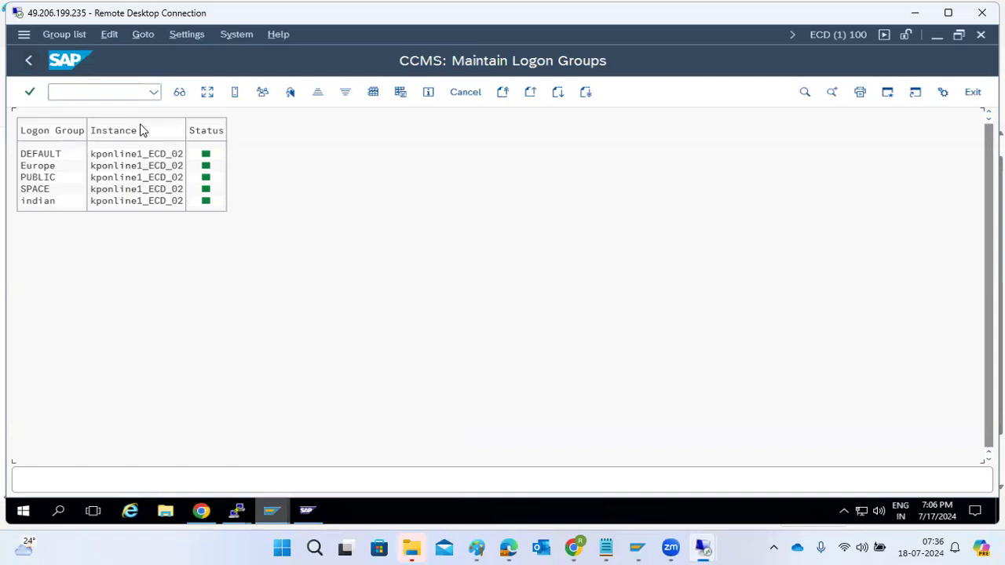
mouse_move(703, 548)
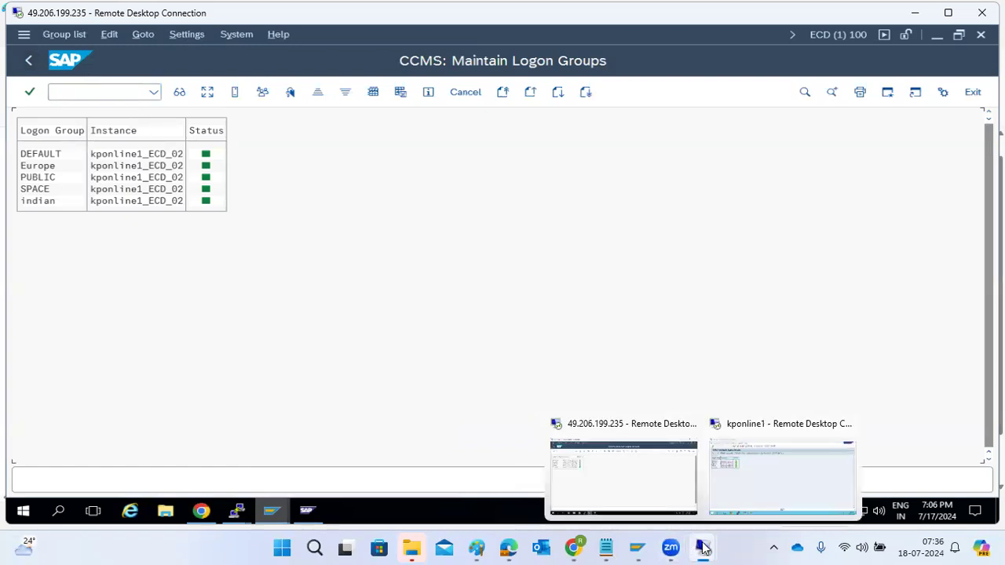
Switch to the kponline1 remote session and leave its logon group maintenance for SAP Easy Access
left_click(737, 501)
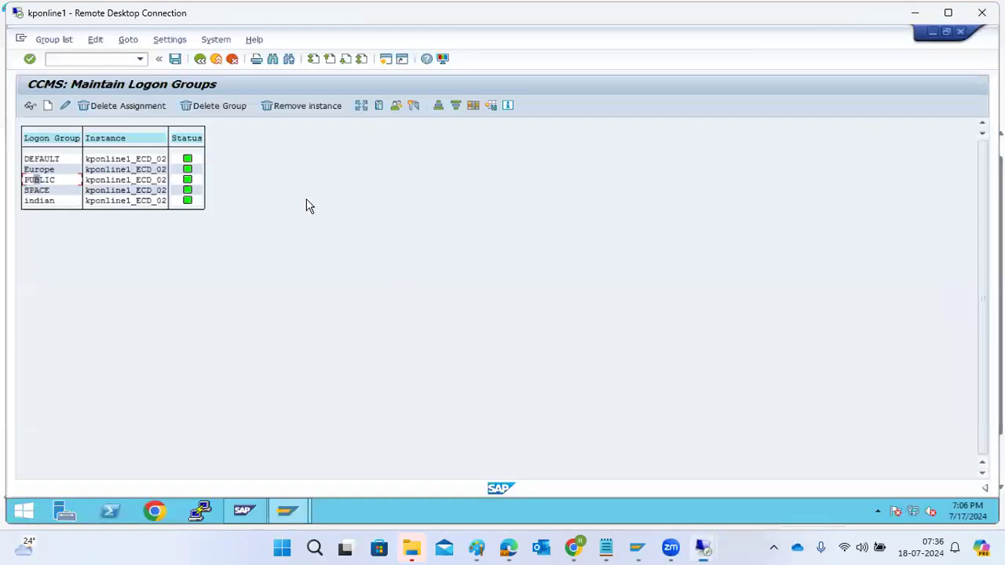
left_click(198, 61)
mouse_move(704, 543)
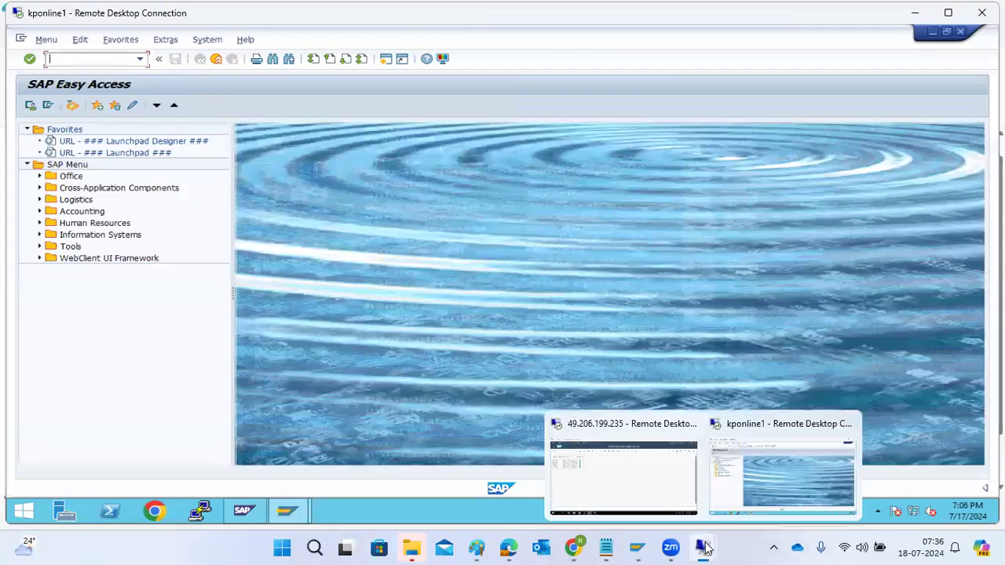
Return to the other remote session, exit the display-only logon group list, and reopen transaction SMLG in maintenance mode
left_click(663, 487)
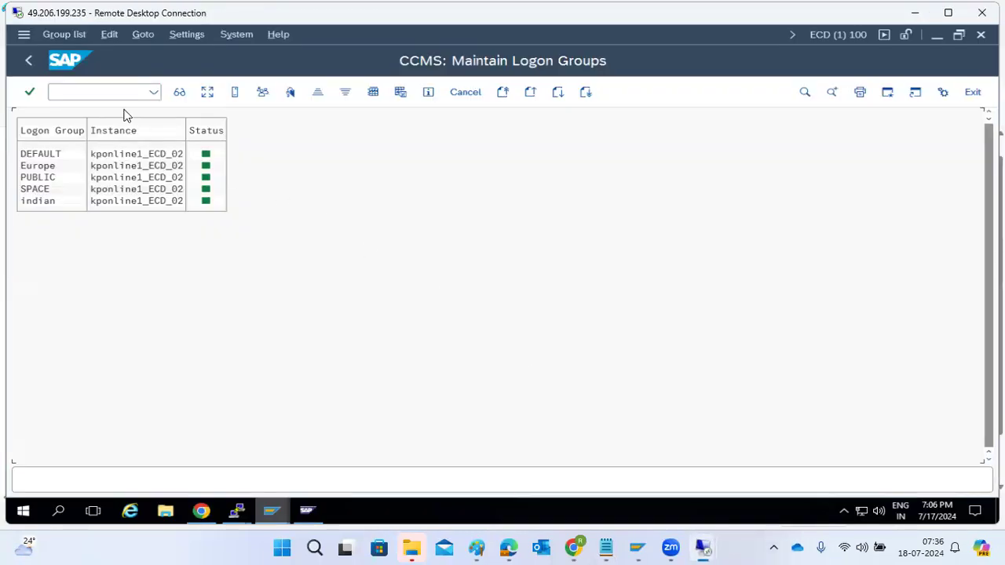
left_click(28, 61)
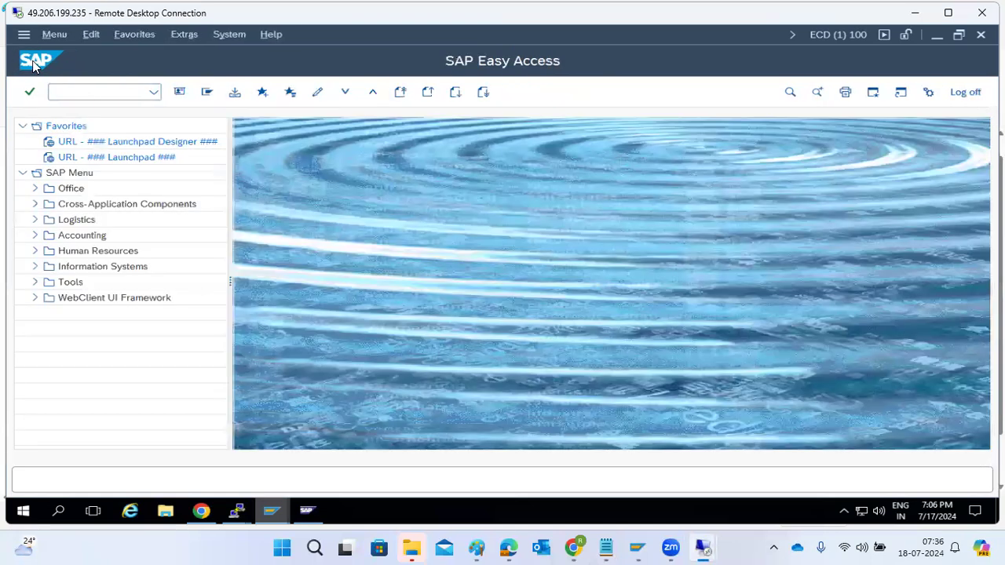
left_click(53, 92)
type("smlg")
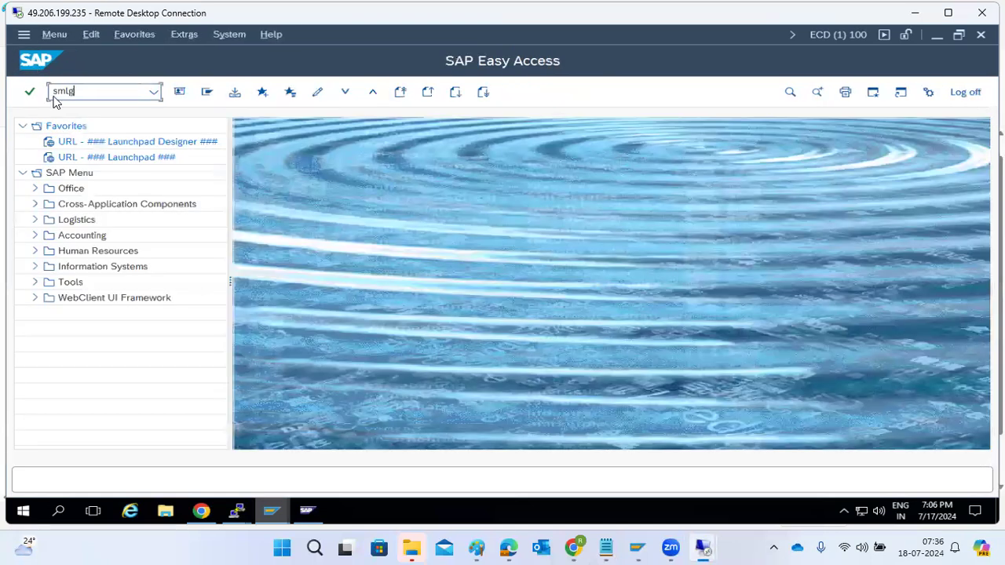
key("Return")
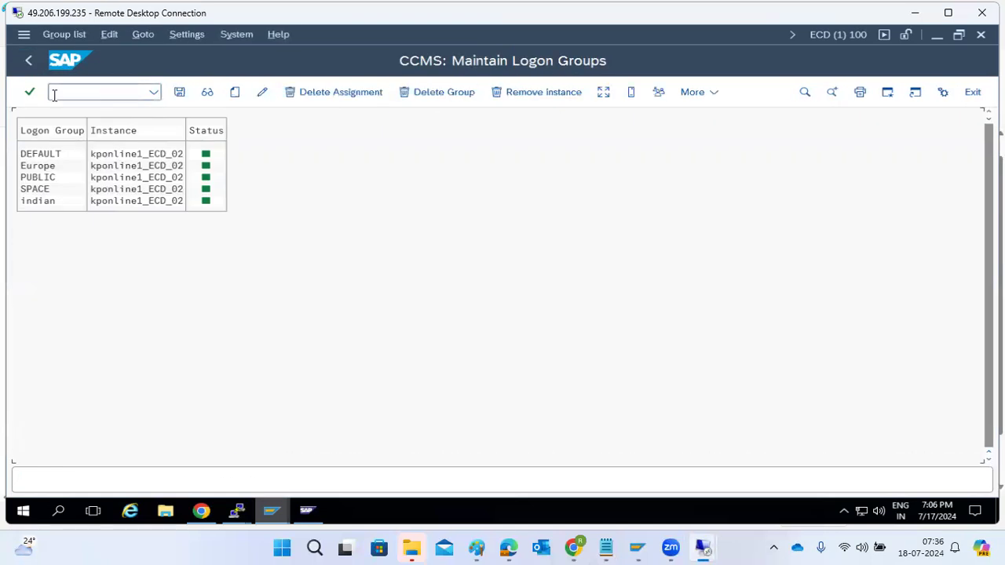
Examine the load distribution of the logon groups, glance at the SAP management console, and switch to the Paint diagram
left_click(603, 92)
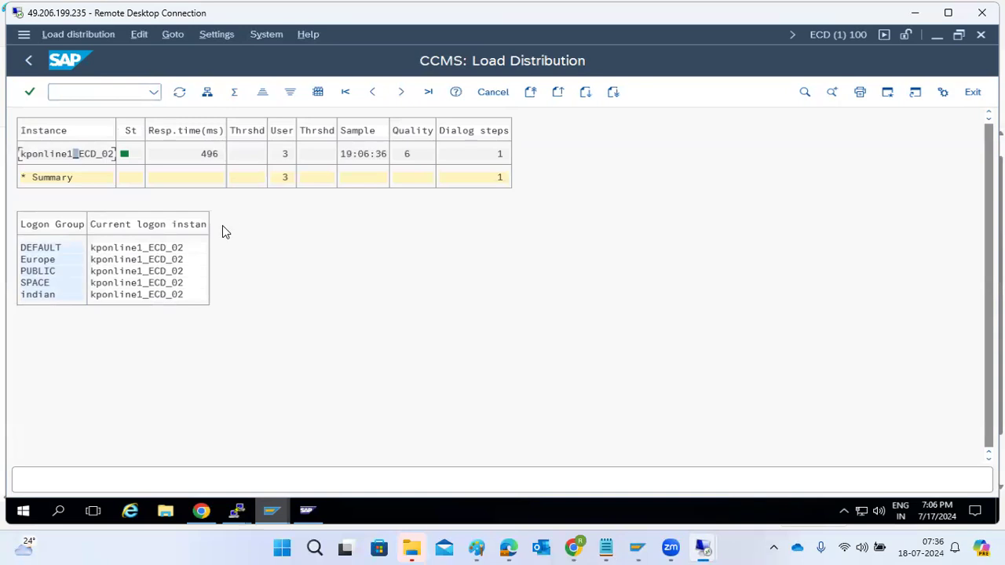
left_click(275, 508)
left_click(307, 515)
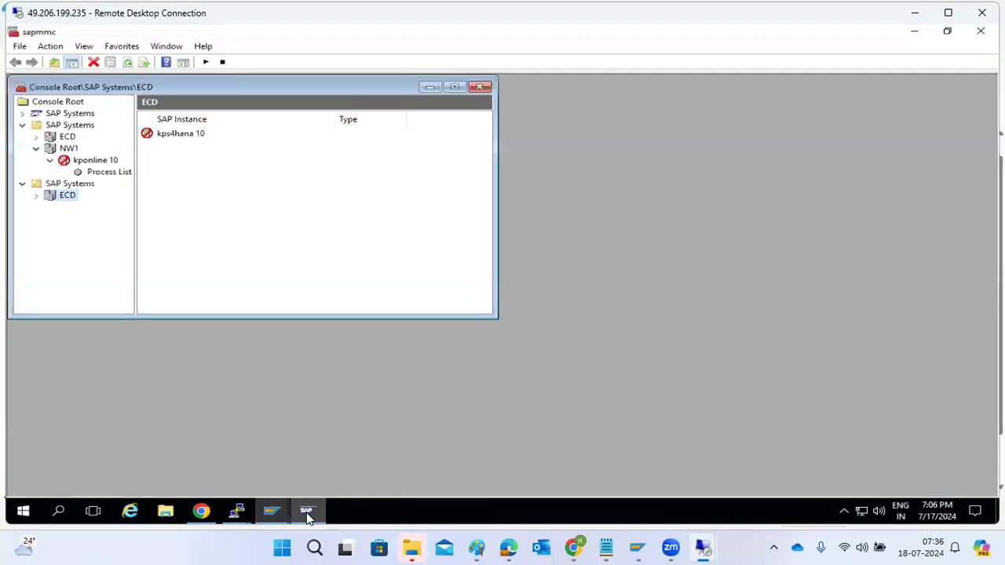
left_click(307, 515)
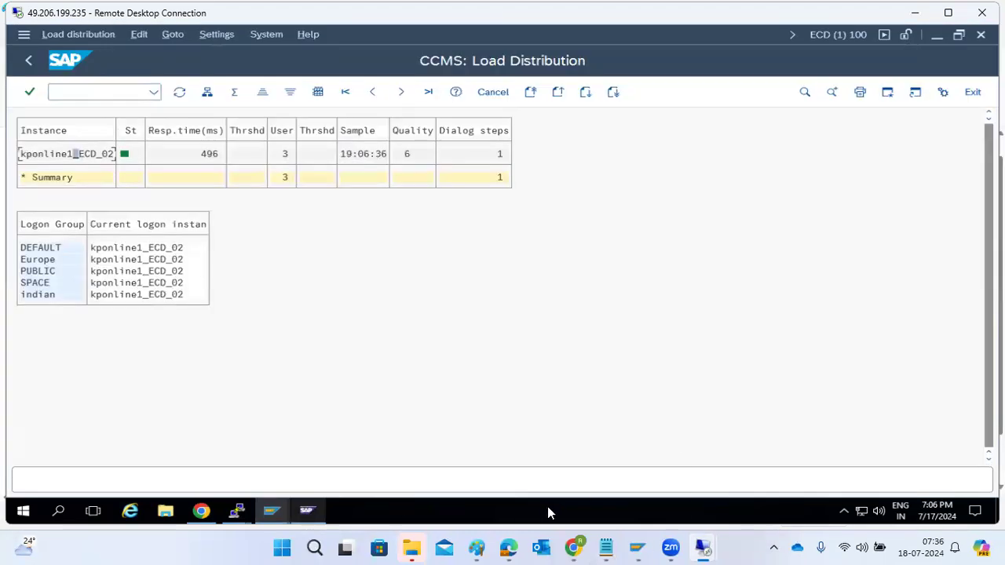
mouse_move(704, 548)
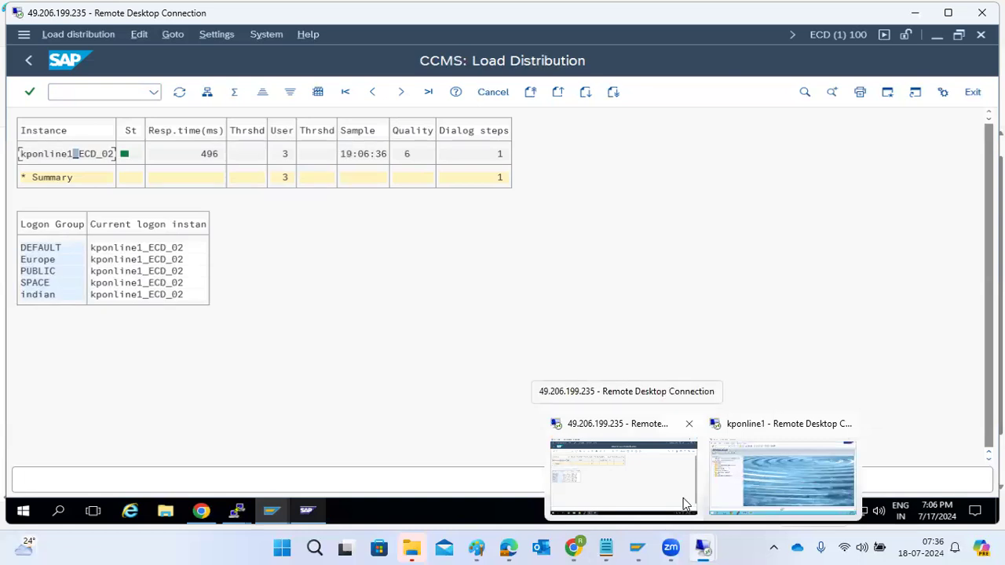
left_click(476, 548)
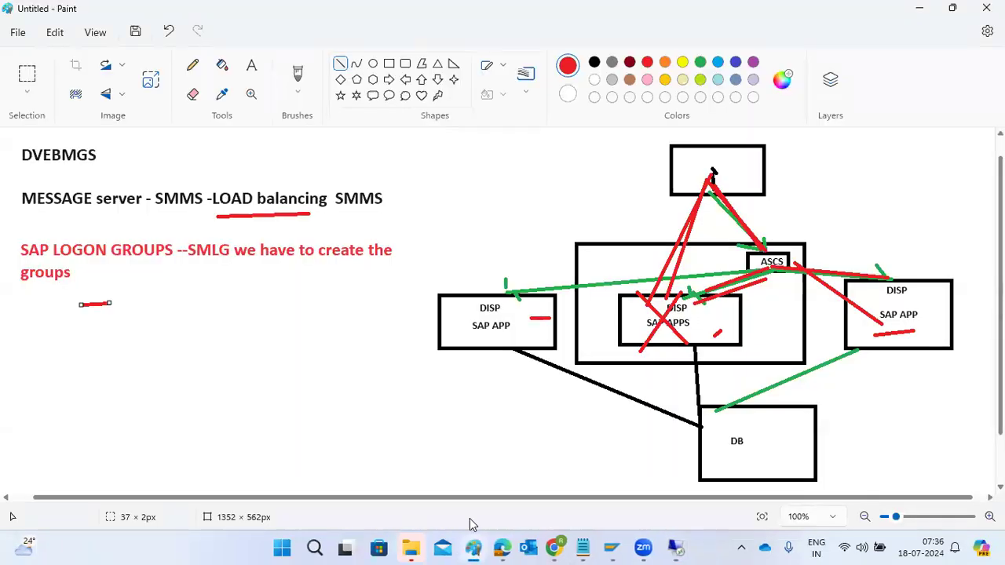